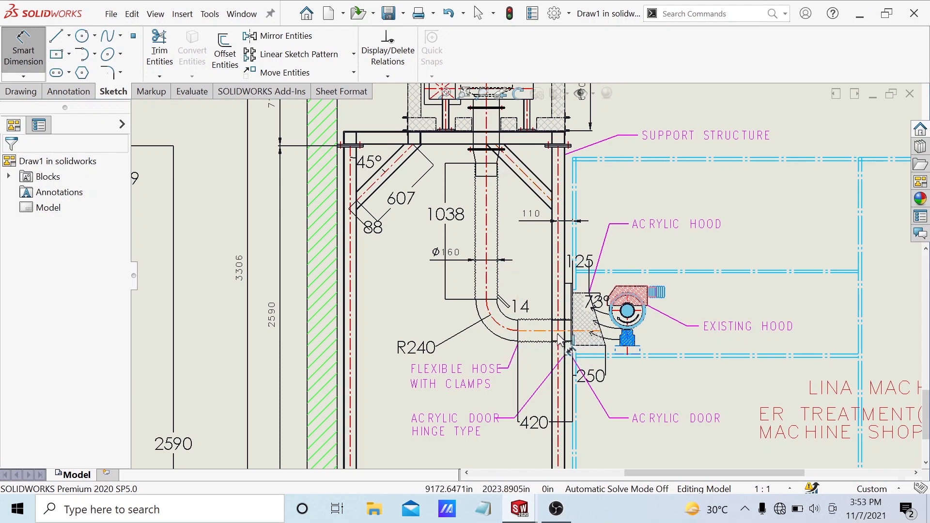
# - Examine the flexible hose, its straight run and bend, and its dimensions in the layout drawing
pyautogui.scroll(-2, 484, 202)
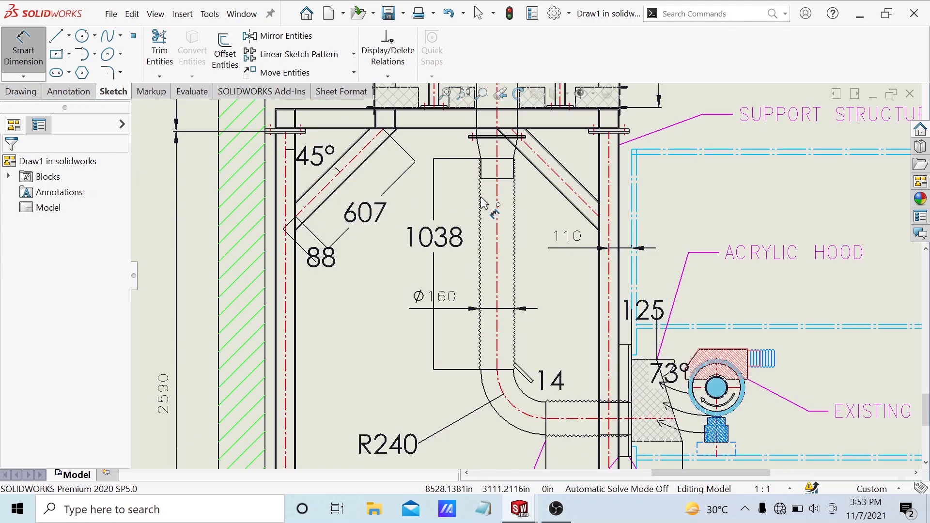
pyautogui.scroll(6, 486, 203)
pyautogui.scroll(-4, 517, 271)
pyautogui.scroll(-5, 517, 271)
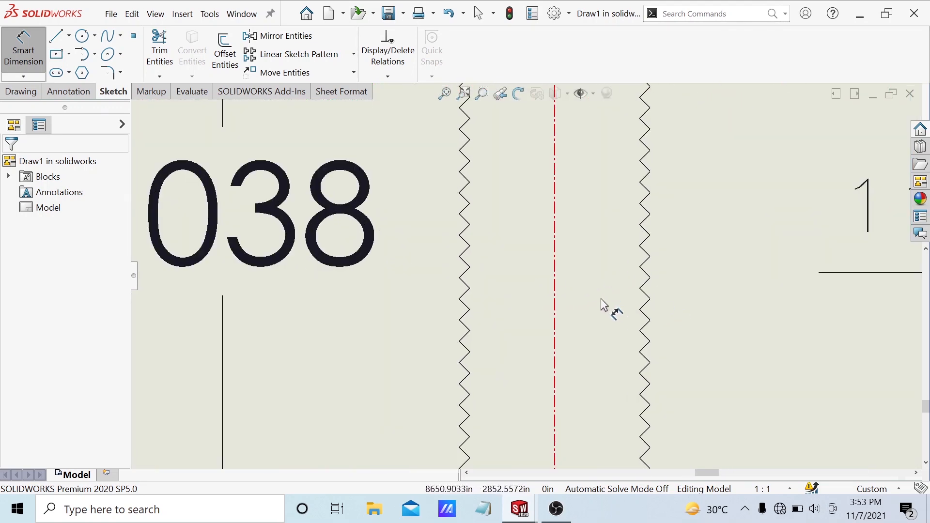
pyautogui.scroll(5, 602, 305)
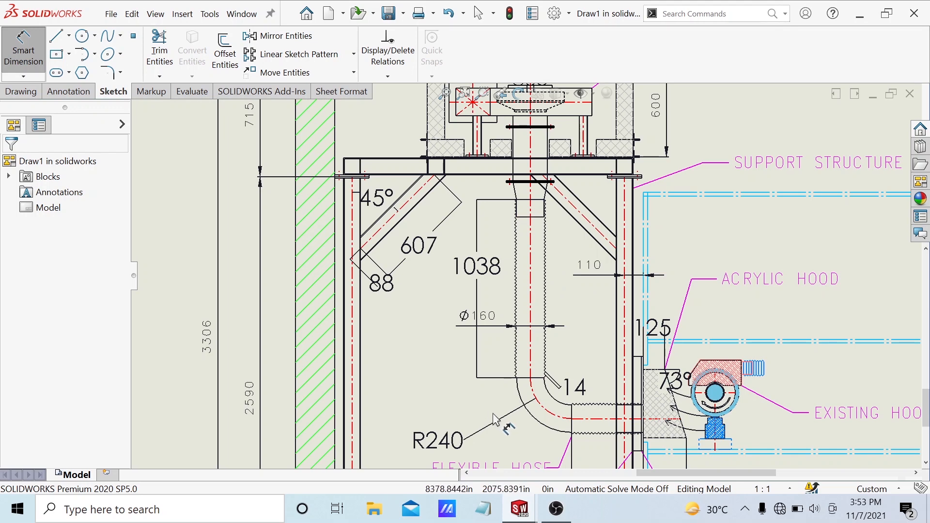
# - Switch to the Part1 document, leave its empty sketch and start a new sketch on the Front Plane
pyautogui.moveTo(528, 516)
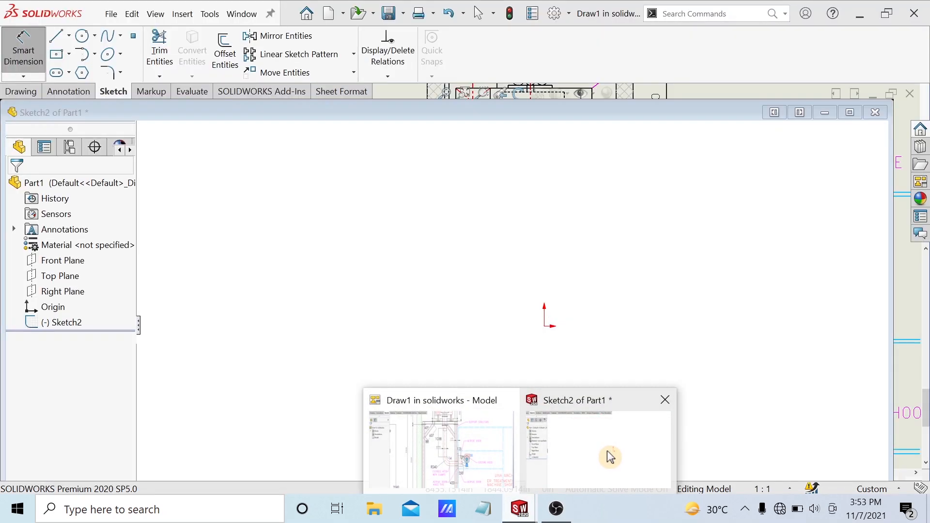
pyautogui.click(606, 450)
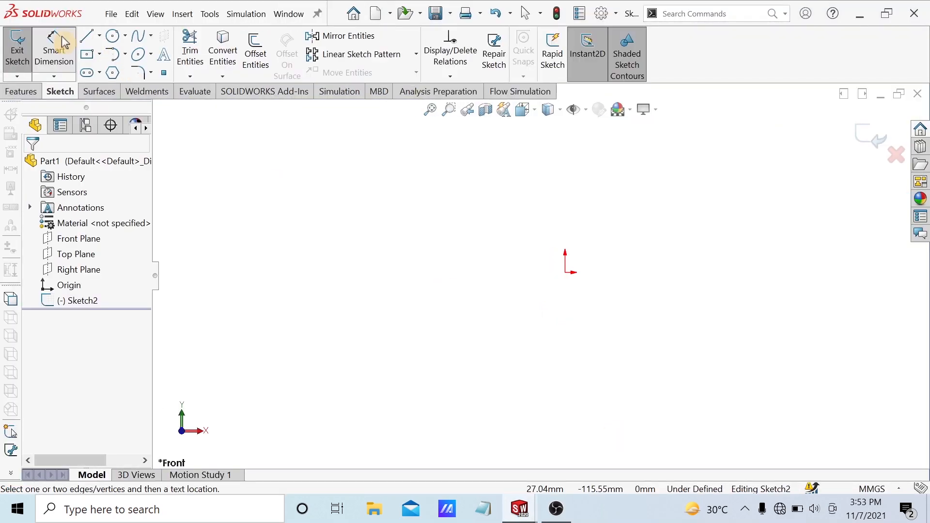
pyautogui.click(22, 92)
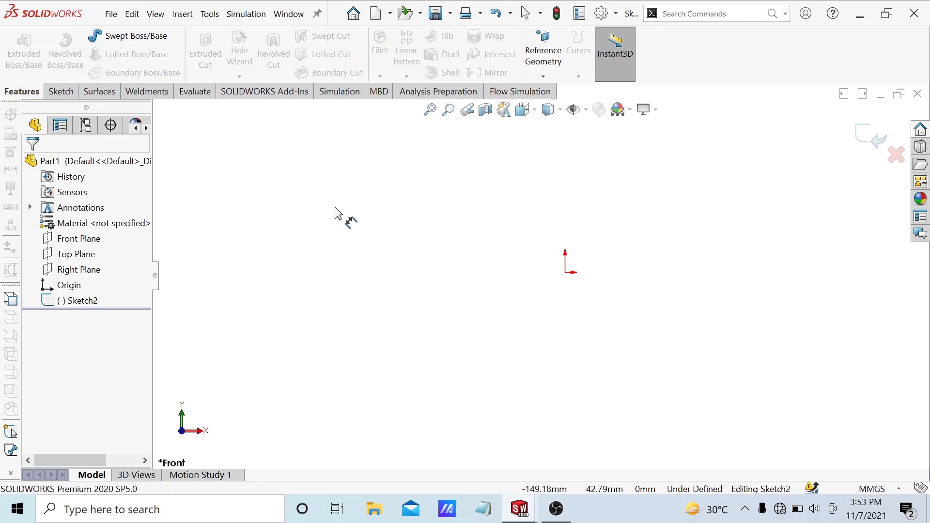
pyautogui.click(63, 92)
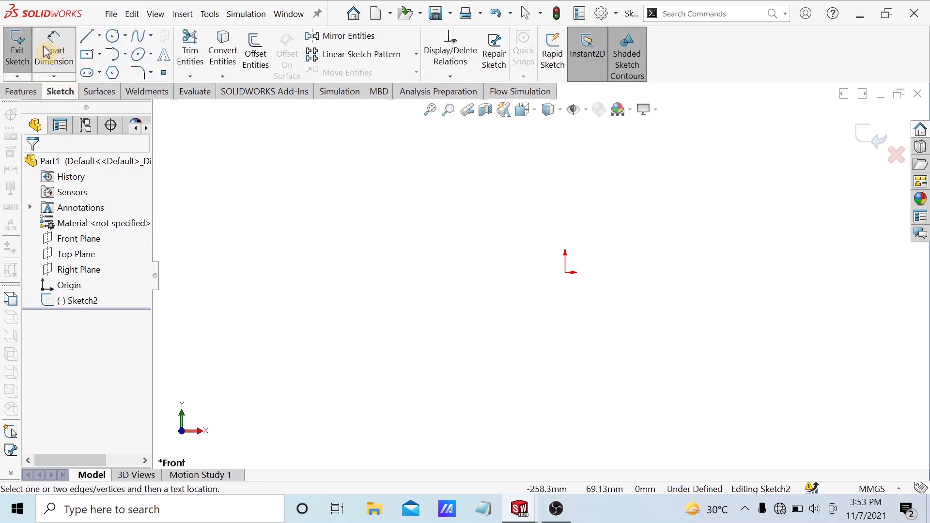
pyautogui.press('Escape')
pyautogui.click(77, 238)
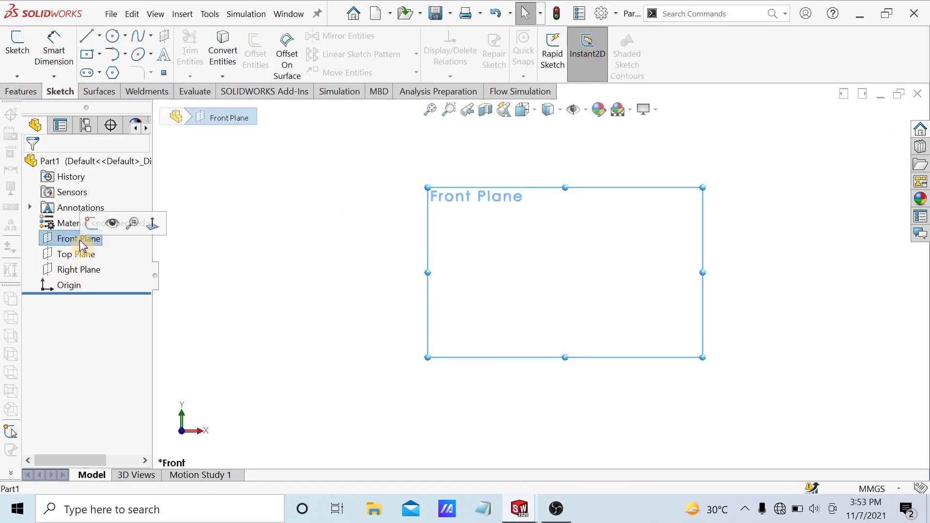
pyautogui.click(88, 229)
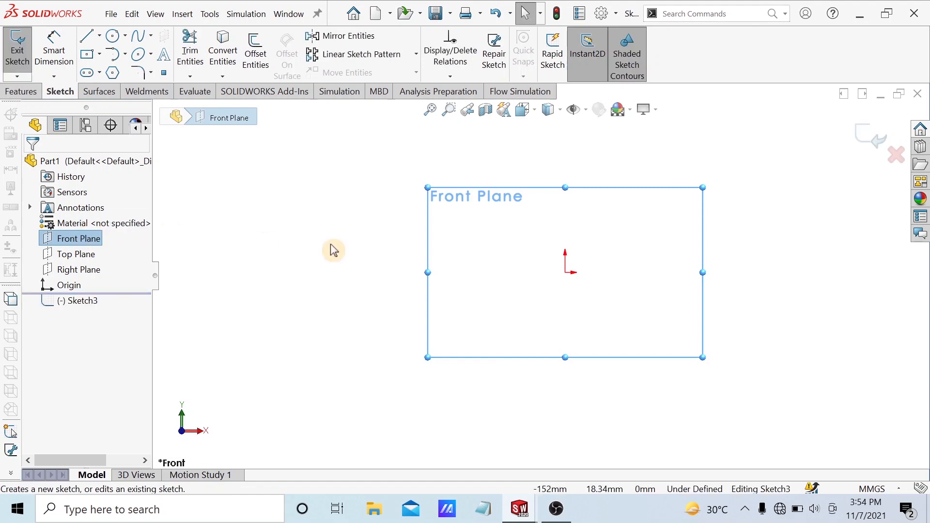
# - Sketch the hose centerline as a vertical line about 66 mm long, a tangent arc of about 19 mm radius and a horizontal line
pyautogui.click(87, 36)
pyautogui.click(555, 180)
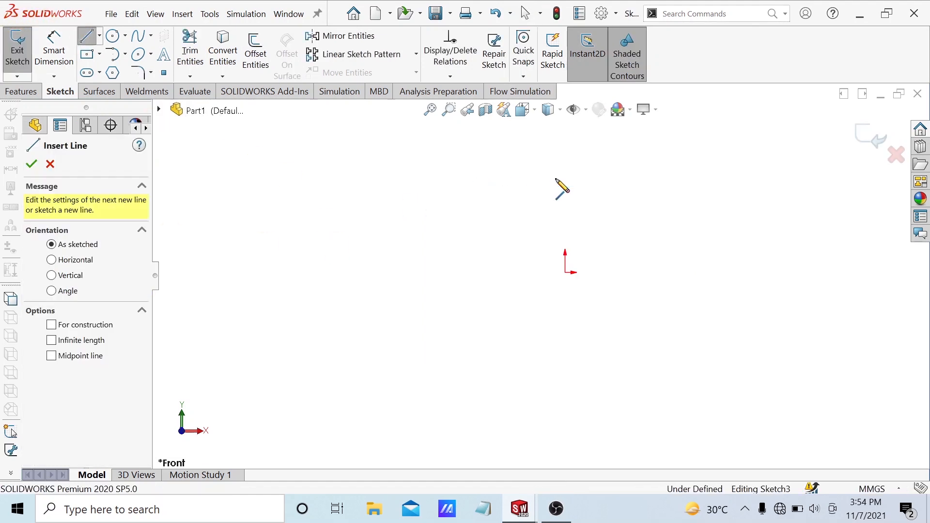
pyautogui.click(555, 282)
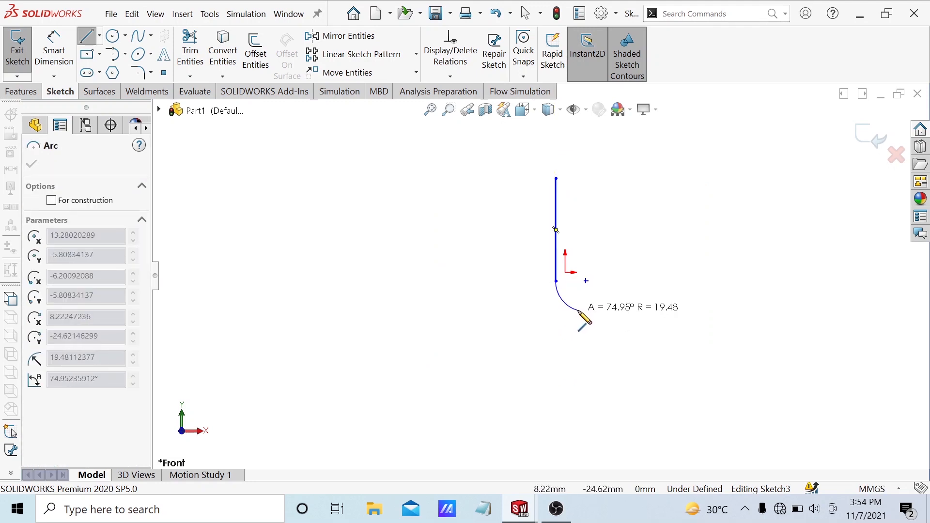
pyautogui.click(578, 311)
pyautogui.click(628, 309)
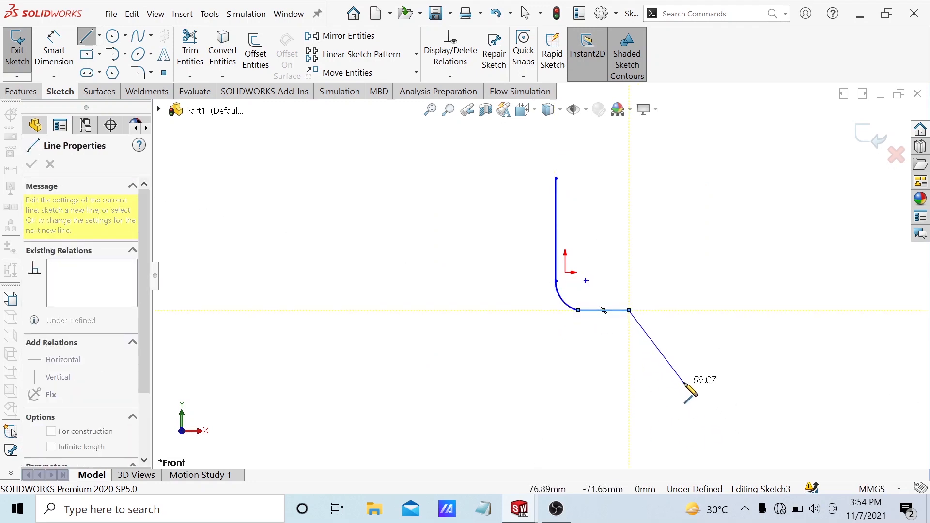
pyautogui.press('Escape')
# - Check the hose's straight lengths and bend radius in the Draw1 drawing, and return to the part sketch
pyautogui.moveTo(517, 508)
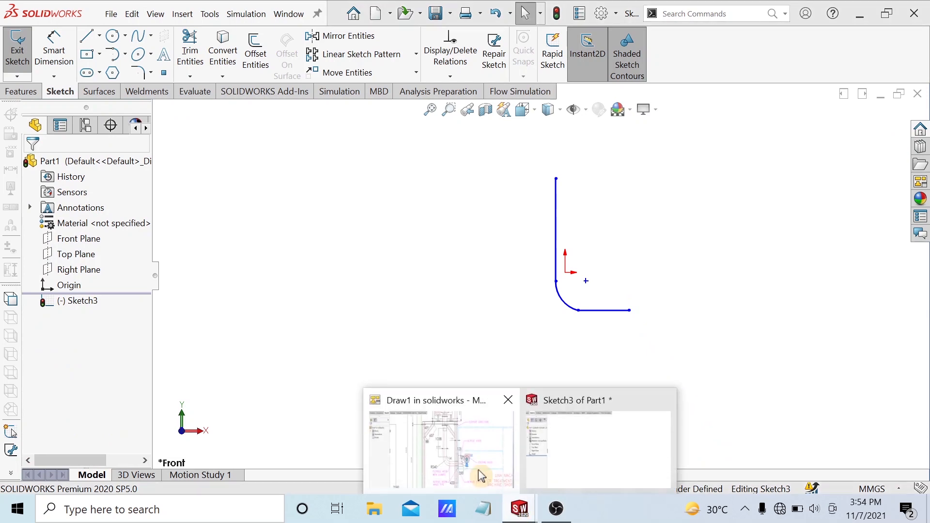
pyautogui.click(479, 474)
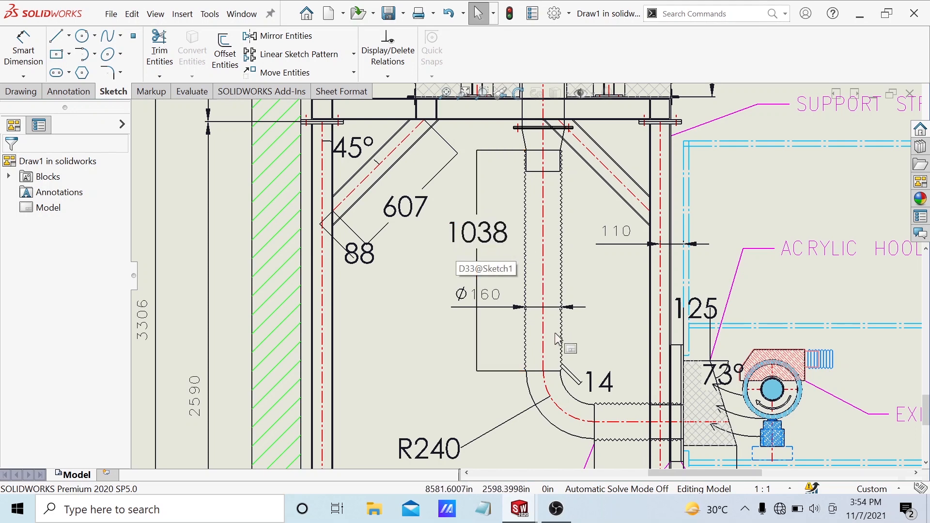
pyautogui.scroll(-1, 483, 434)
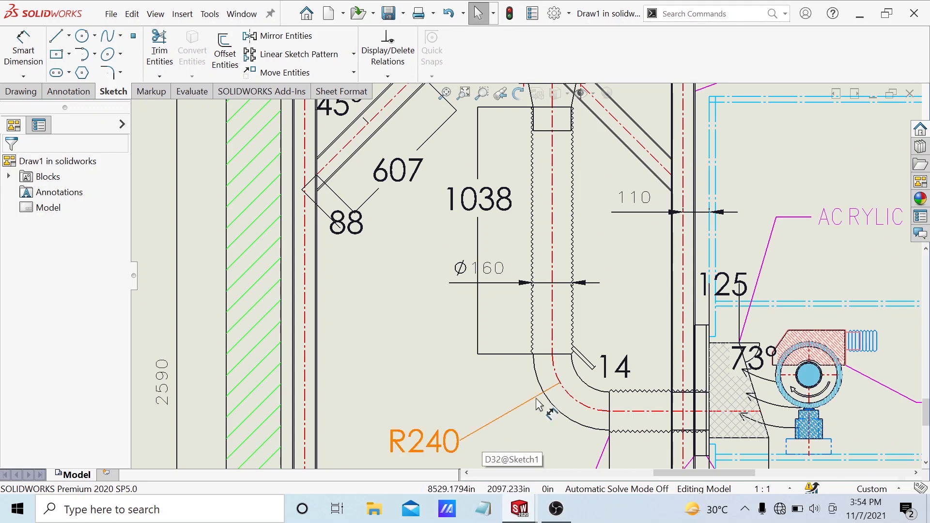
pyautogui.scroll(2, 539, 404)
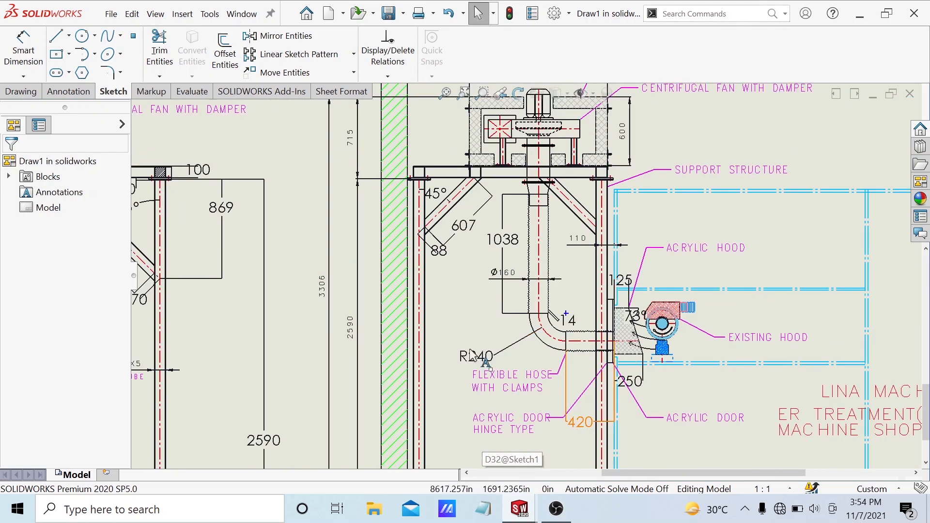
pyautogui.moveTo(519, 509)
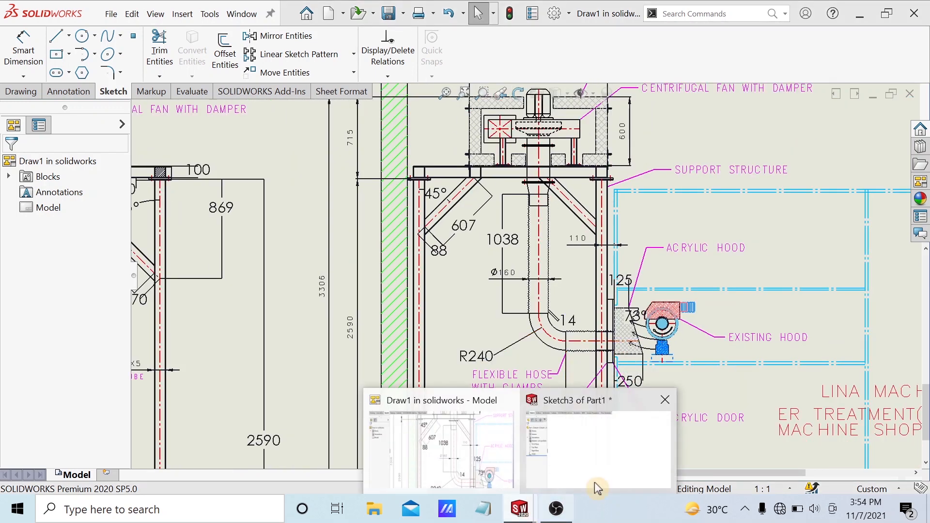
pyautogui.click(611, 475)
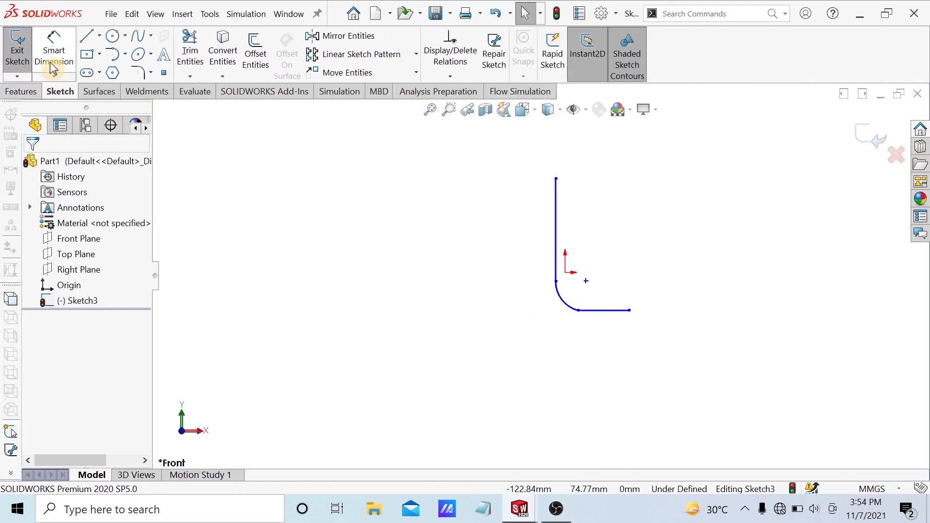
# - Dimension the vertical line of the hose path to 1040 mm
pyautogui.click(53, 57)
pyautogui.click(556, 206)
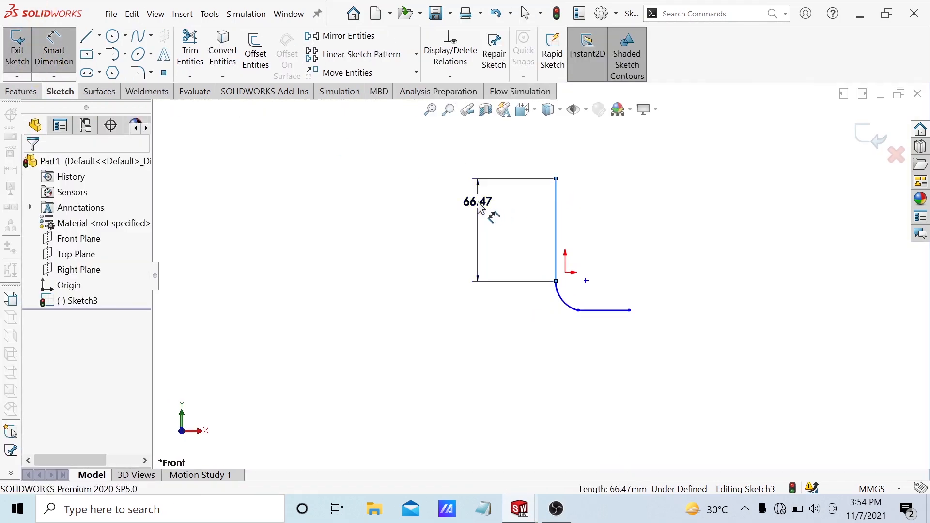
pyautogui.click(482, 214)
pyautogui.press('BackSpace')
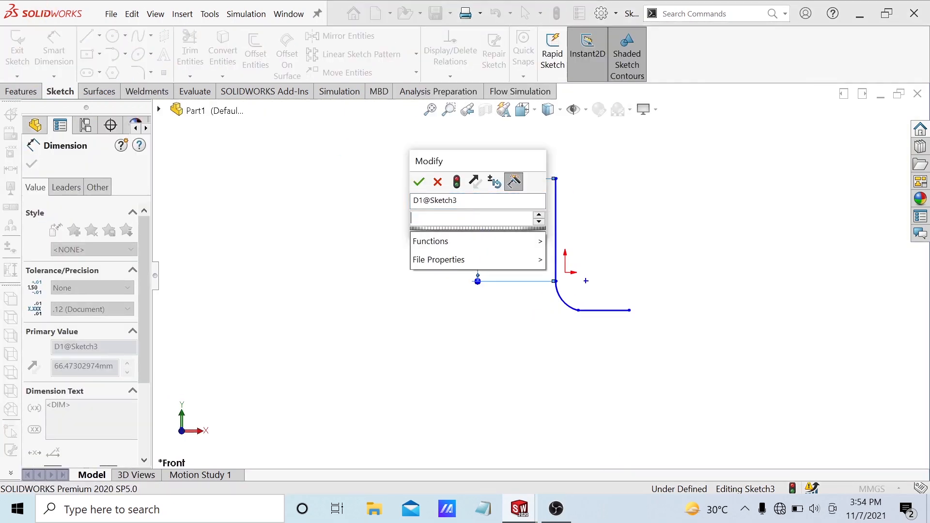
pyautogui.write('1')
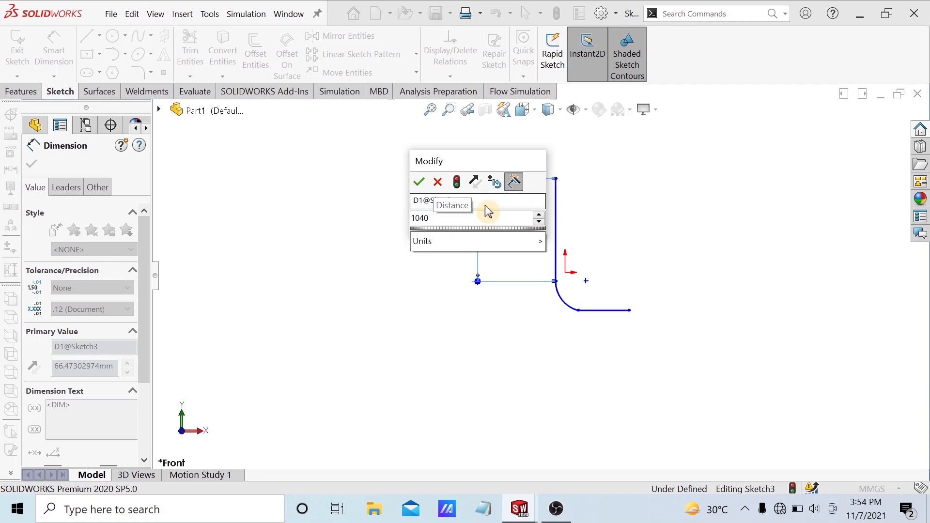
pyautogui.write('040')
pyautogui.click(419, 182)
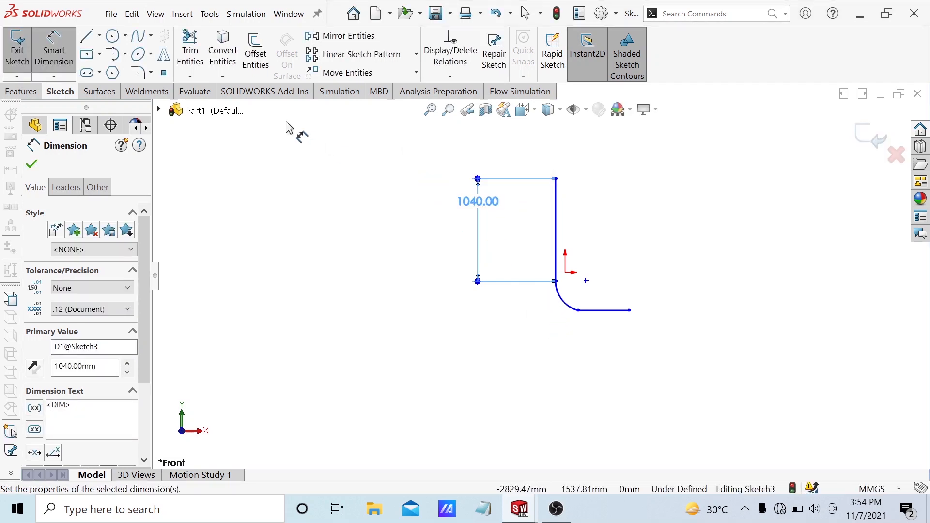
# - Dimension the radius of the path's bend arc to 240 mm
pyautogui.click(561, 303)
pyautogui.click(497, 329)
pyautogui.write('24')
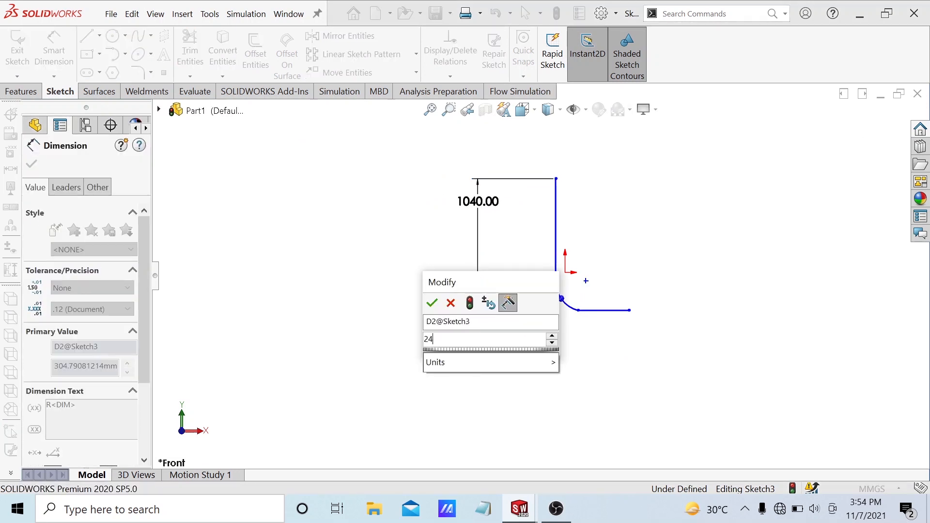
pyautogui.write('0')
pyautogui.click(432, 303)
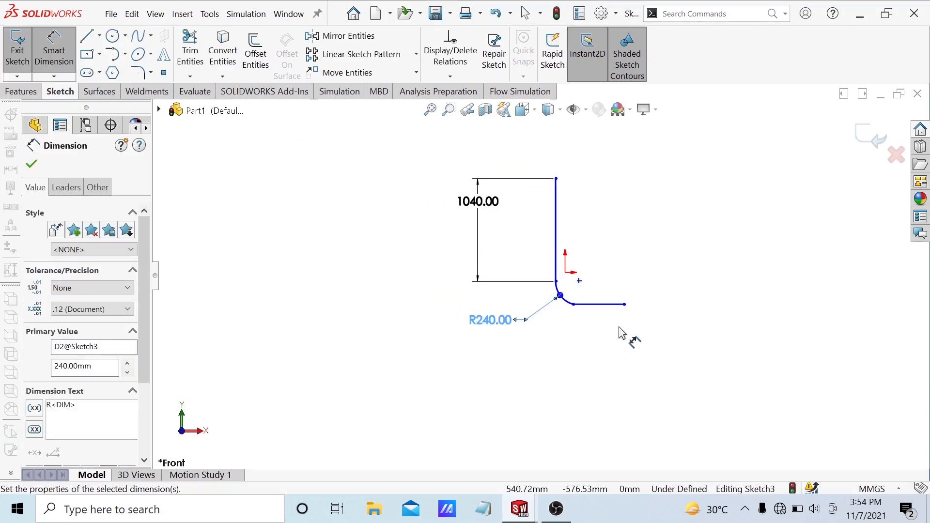
# - Dimension the horizontal line of the hose path to 420 mm and finish dimensioning
pyautogui.click(610, 313)
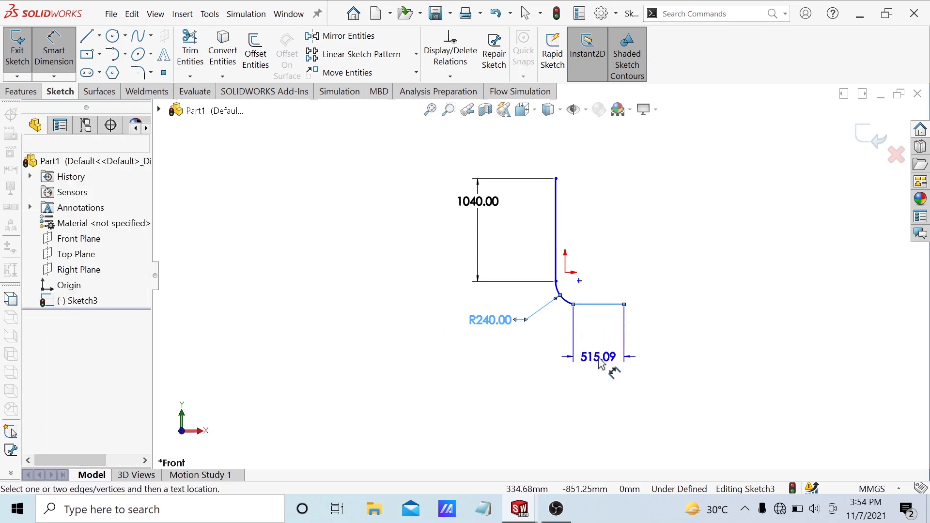
pyautogui.click(605, 361)
pyautogui.write('420')
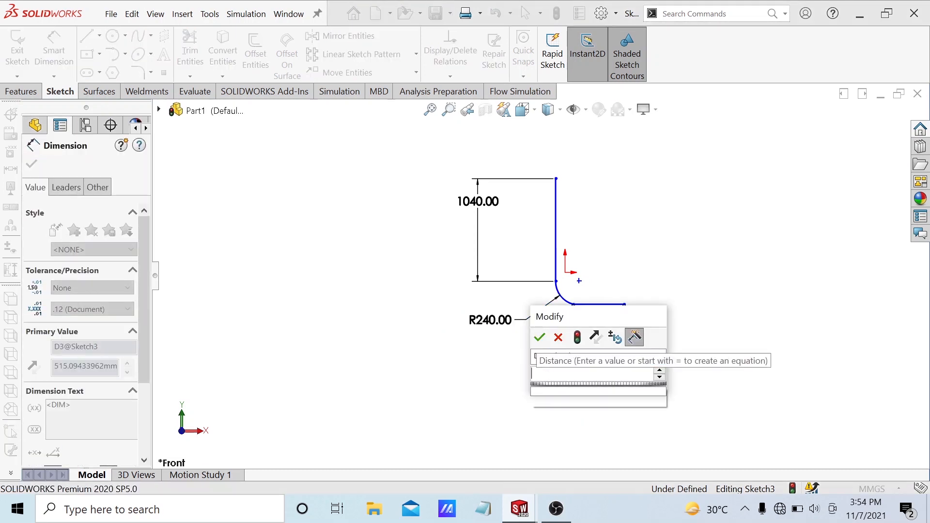
pyautogui.click(540, 337)
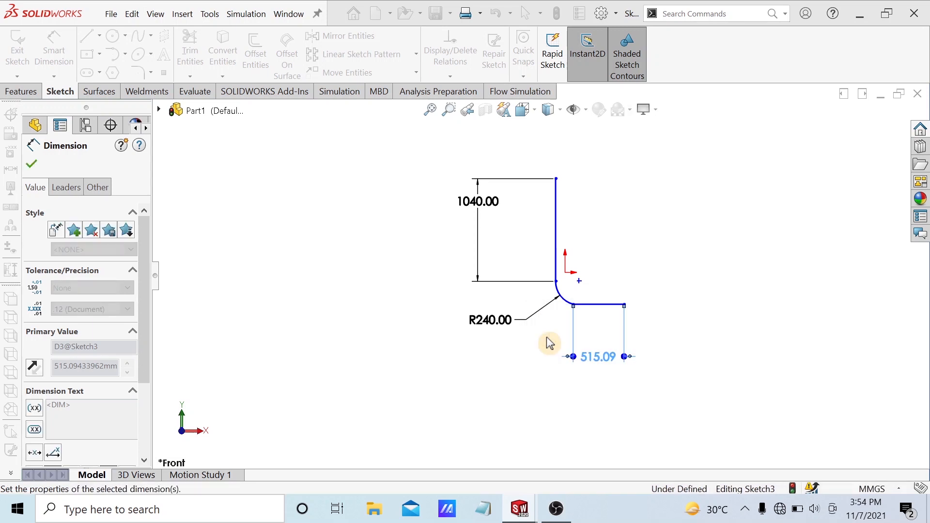
pyautogui.click(31, 167)
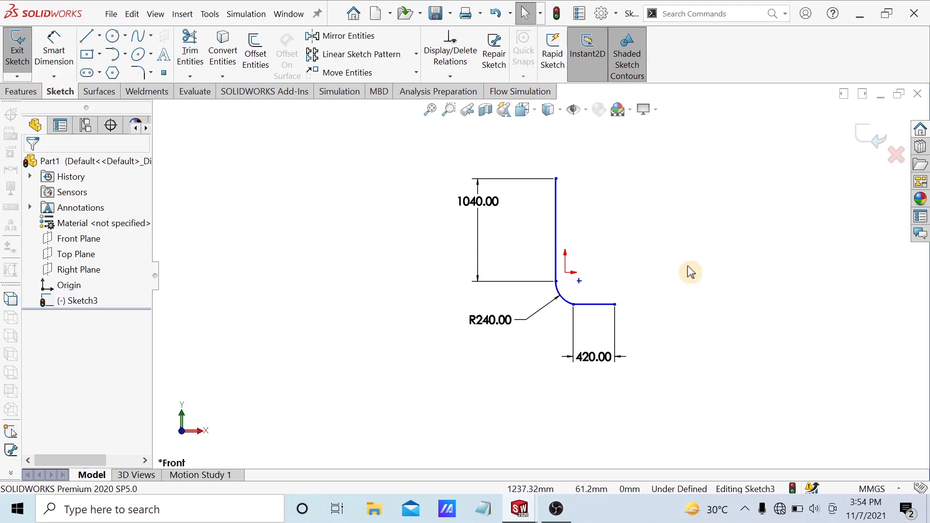
# - Start a swept boss with a circular profile, using the dimensioned hose sketch as its path
pyautogui.scroll(-2, 648, 235)
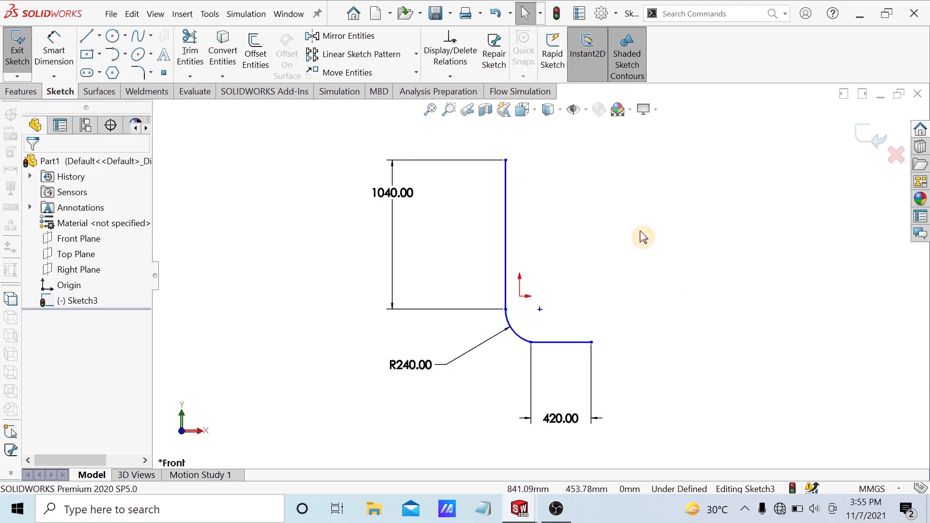
pyautogui.click(27, 94)
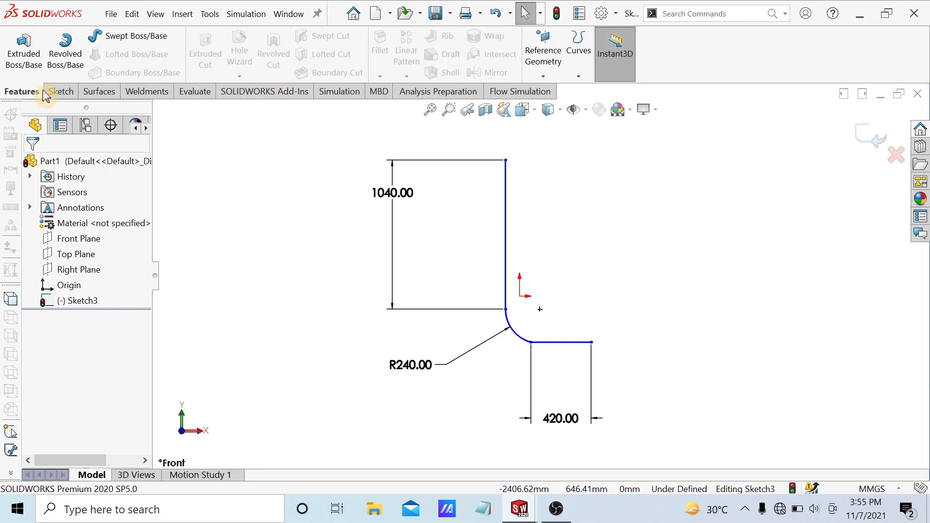
pyautogui.click(112, 36)
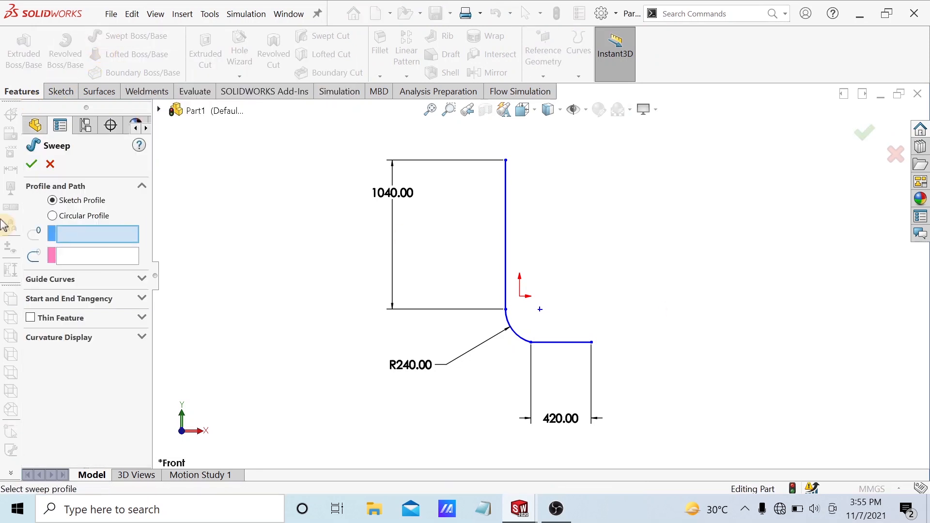
pyautogui.click(53, 216)
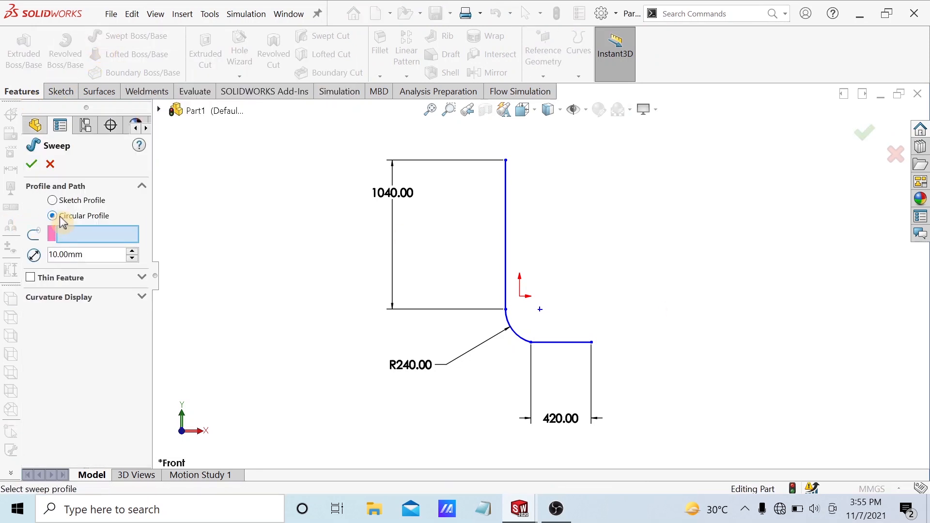
pyautogui.click(507, 252)
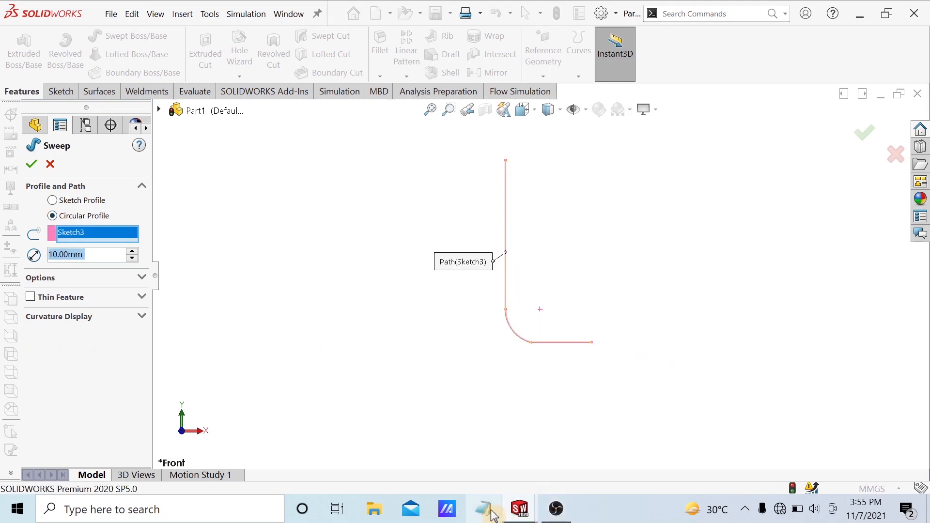
# - Check the hose diameter in the Draw1 drawing and set the sweep's circular profile diameter to 160 mm
pyautogui.moveTo(523, 506)
pyautogui.moveTo(432, 478)
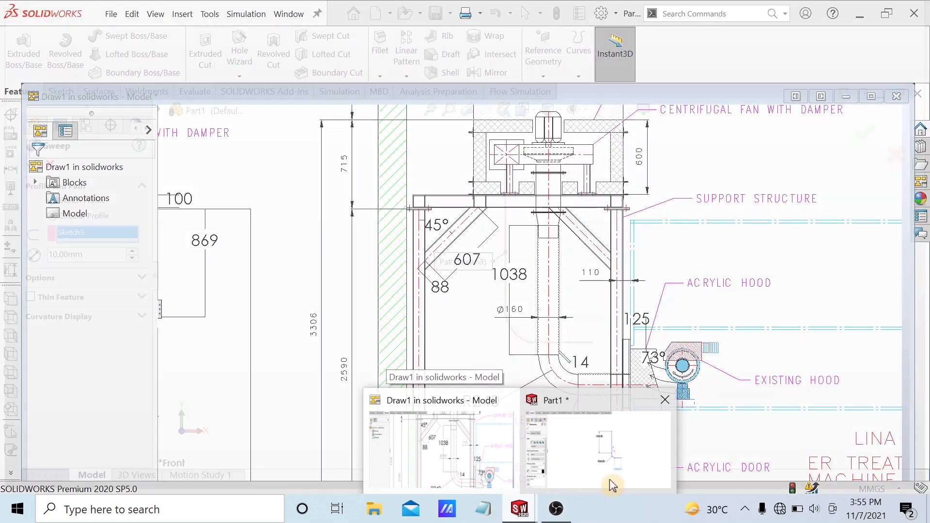
pyautogui.doubleClick(103, 256)
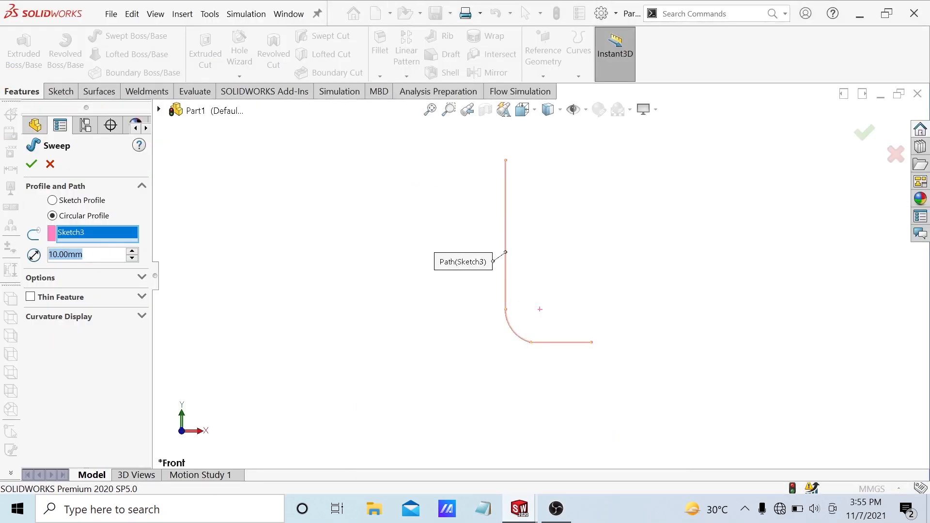
pyautogui.write('160')
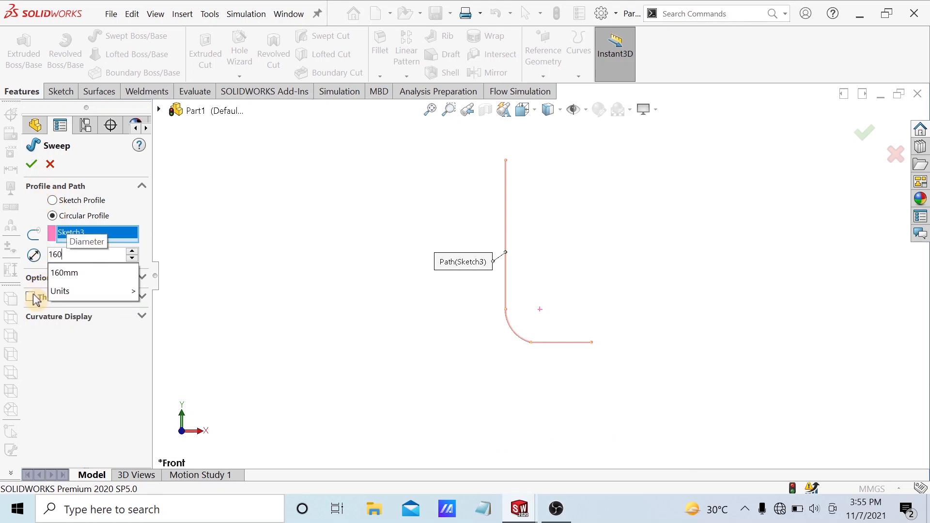
pyautogui.press('Return')
# - Make the sweep a one-direction thin feature and create the hollow hose body
pyautogui.click(136, 303)
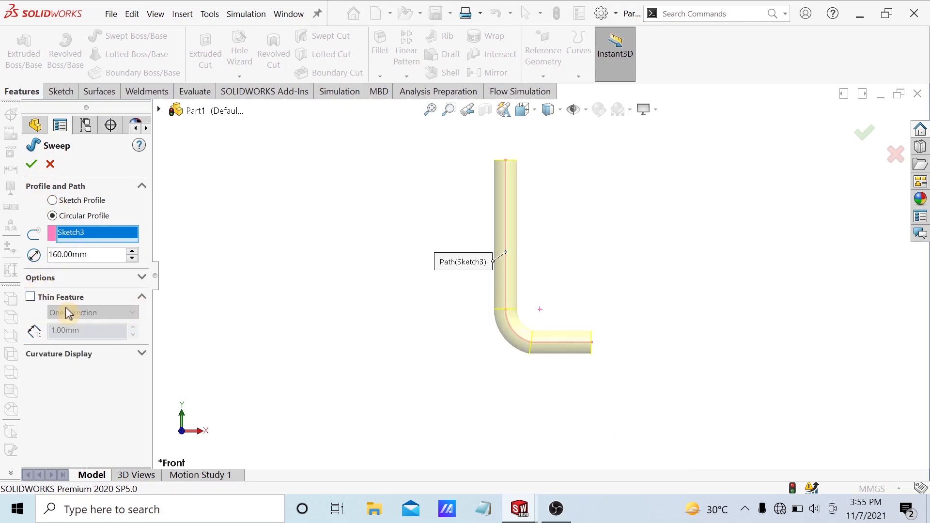
pyautogui.click(30, 296)
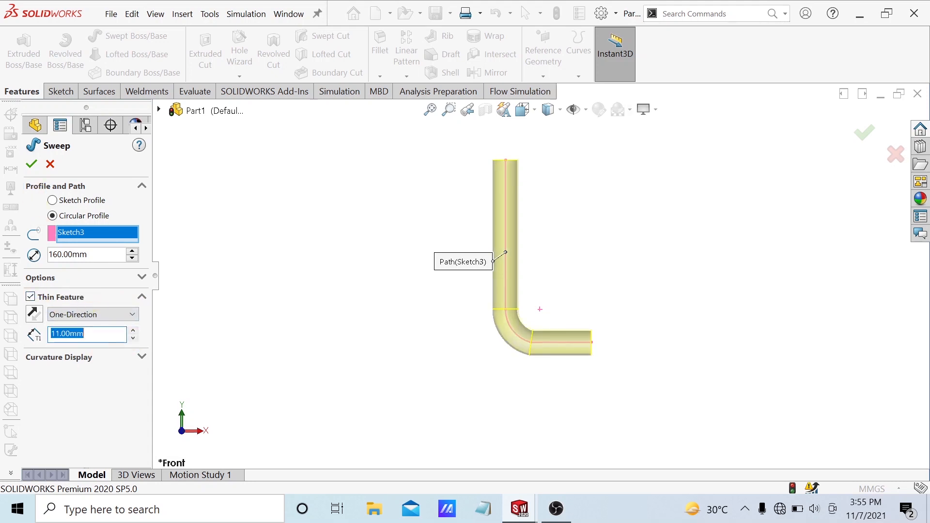
pyautogui.click(193, 310)
pyautogui.click(35, 165)
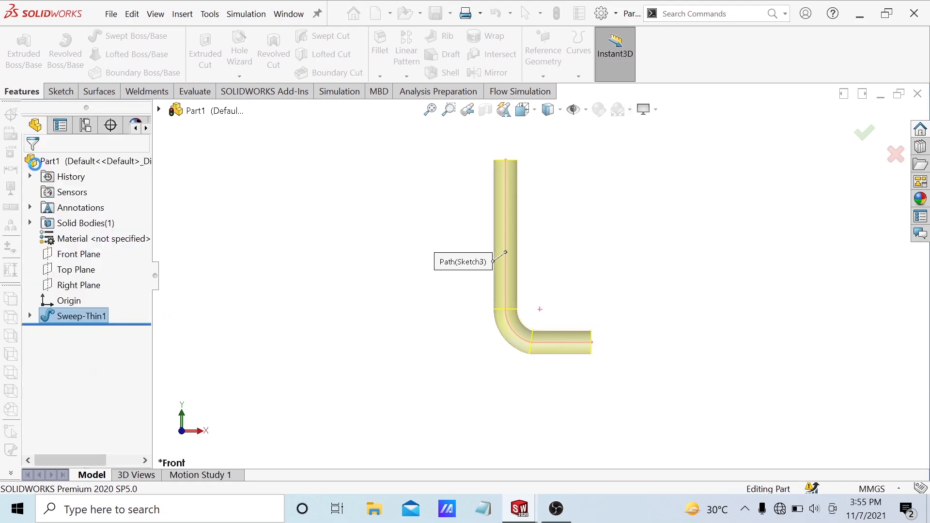
# - Examine the flexible hose's zigzag wall profile and diameter dimension in the Draw1 drawing, and return to the part
pyautogui.moveTo(636, 338); pyautogui.dragTo(676, 375, button='middle')
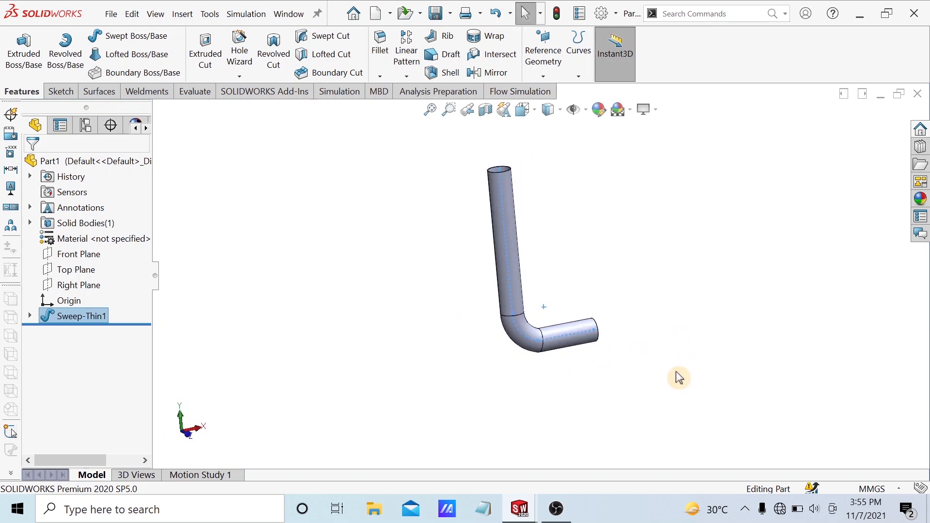
pyautogui.press('space')
pyautogui.click(631, 271)
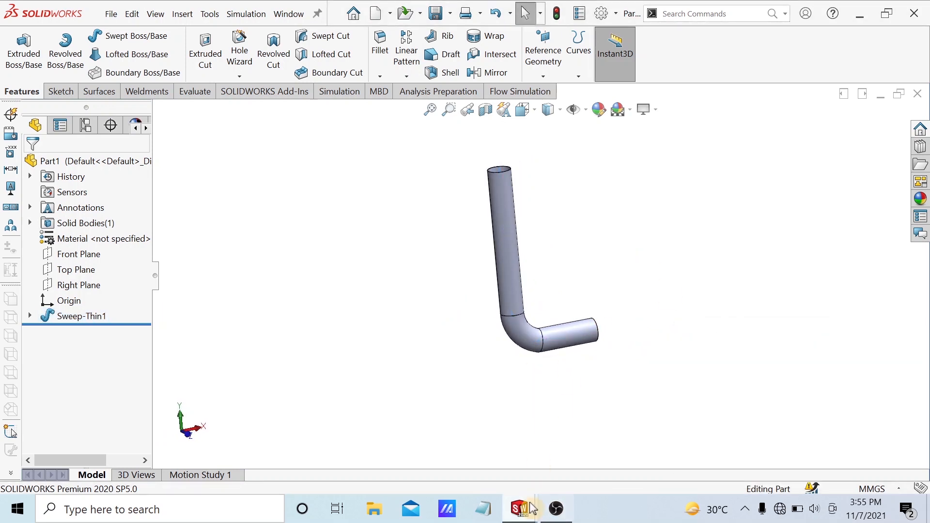
pyautogui.moveTo(532, 508)
pyautogui.click(601, 464)
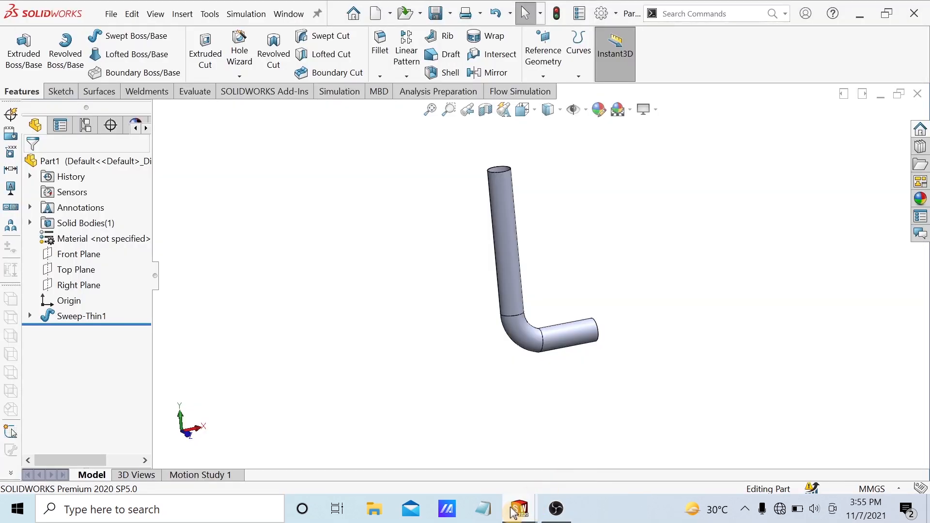
pyautogui.click(460, 444)
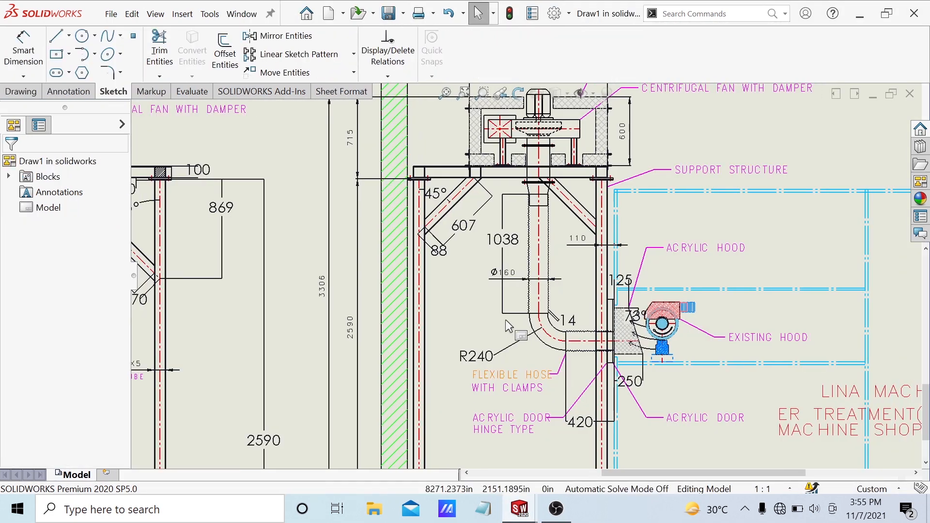
pyautogui.scroll(2, 543, 230)
pyautogui.scroll(-10, 544, 230)
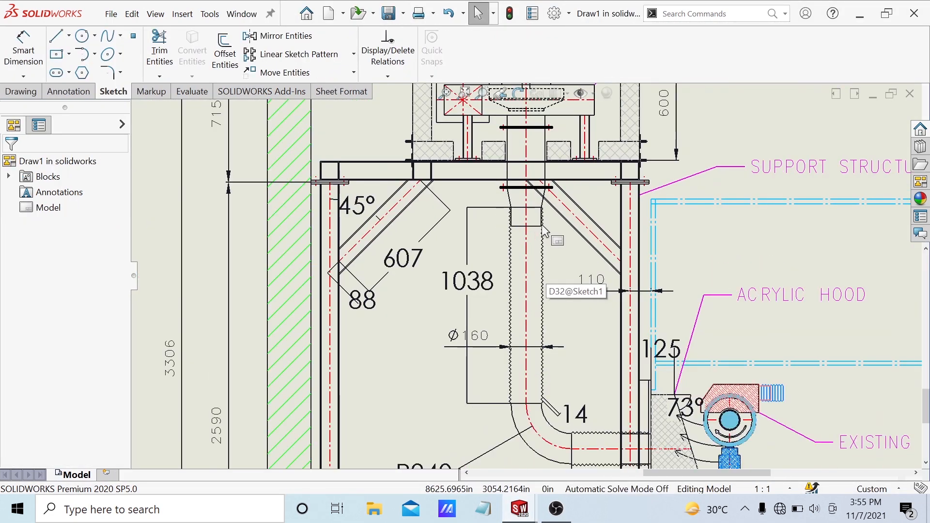
pyautogui.scroll(-3, 544, 230)
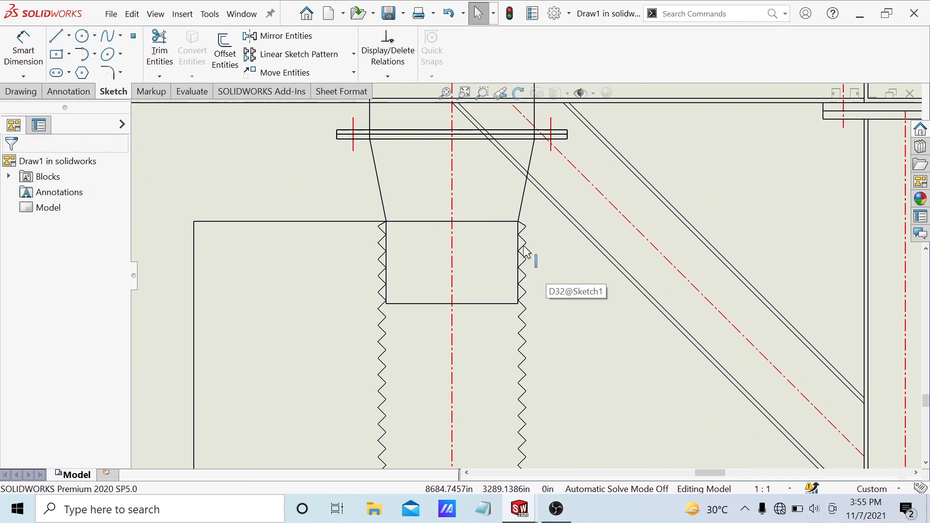
pyautogui.scroll(8, 521, 390)
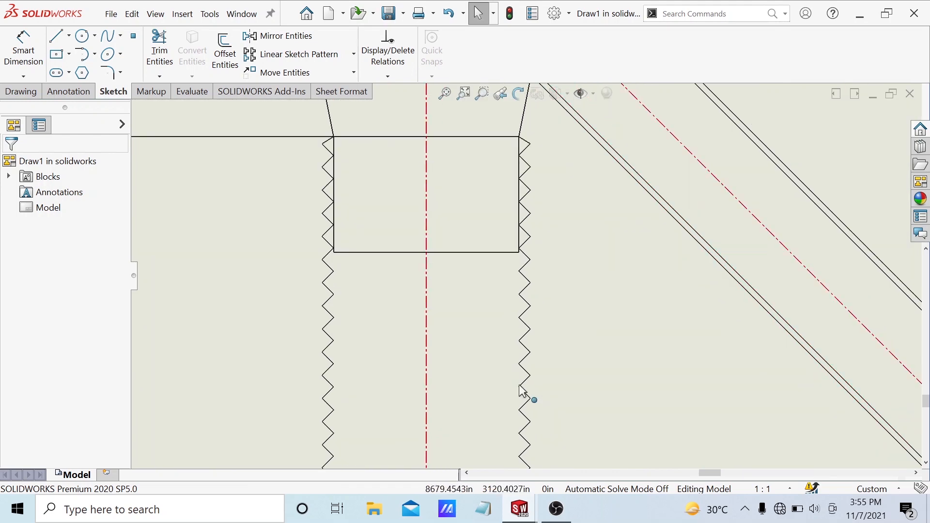
pyautogui.scroll(2, 522, 390)
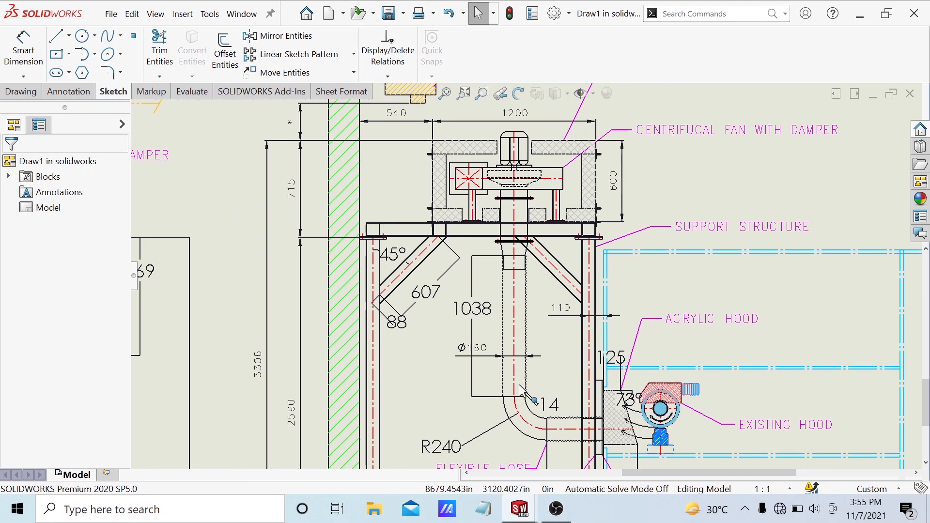
pyautogui.scroll(-4, 519, 387)
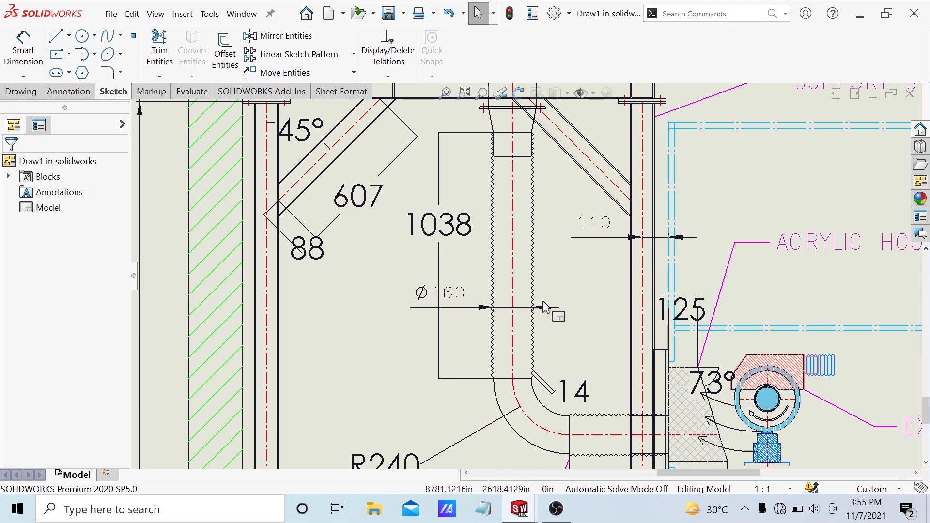
pyautogui.scroll(-4, 546, 314)
pyautogui.scroll(-2, 515, 312)
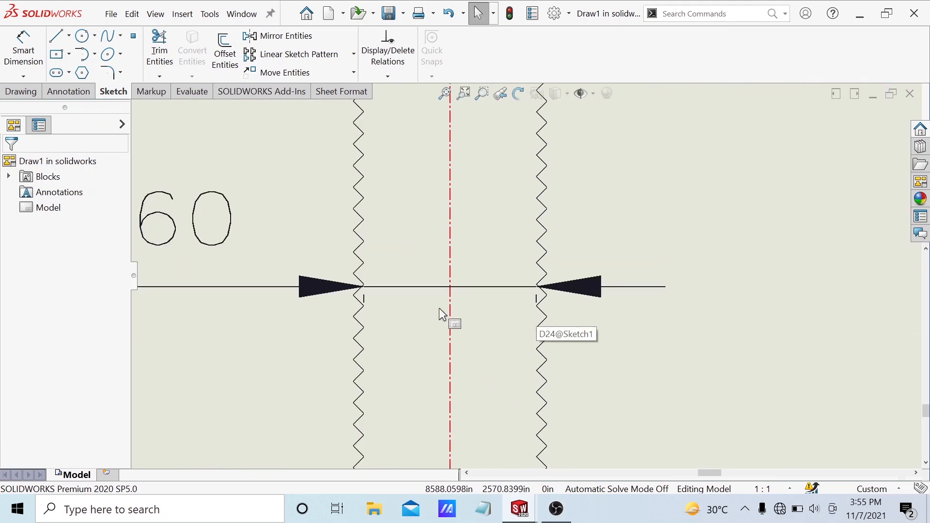
pyautogui.scroll(-2, 442, 315)
pyautogui.scroll(10, 441, 317)
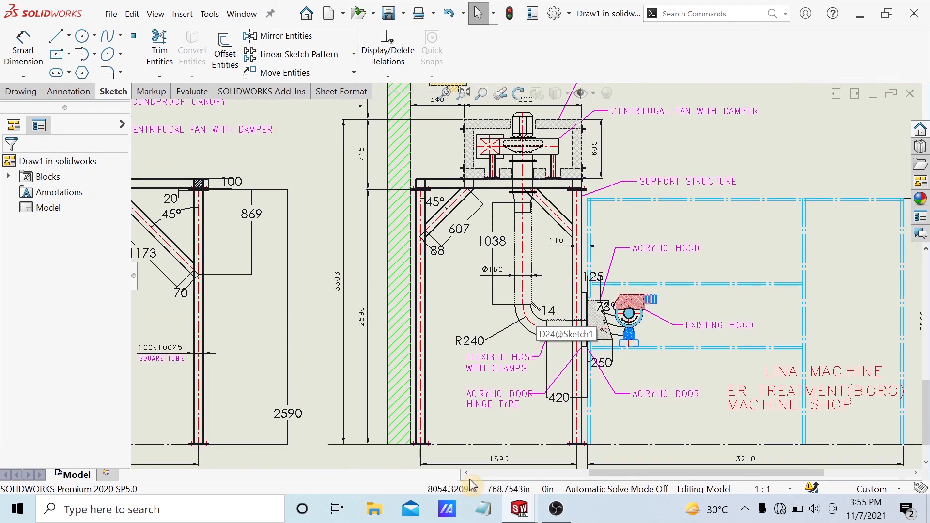
pyautogui.moveTo(522, 511)
pyautogui.click(624, 458)
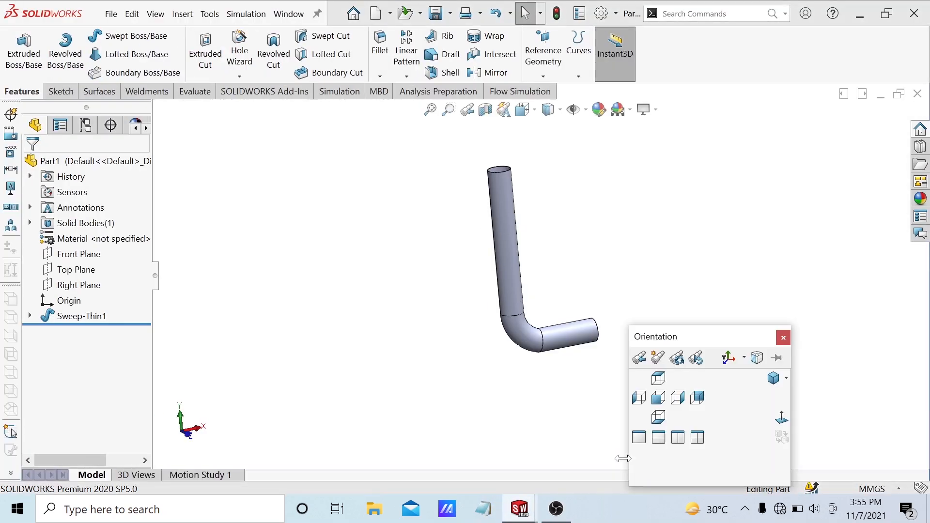
# - Inspect how the Top, Right and Front planes lie relative to the swept hose
pyautogui.click(588, 288)
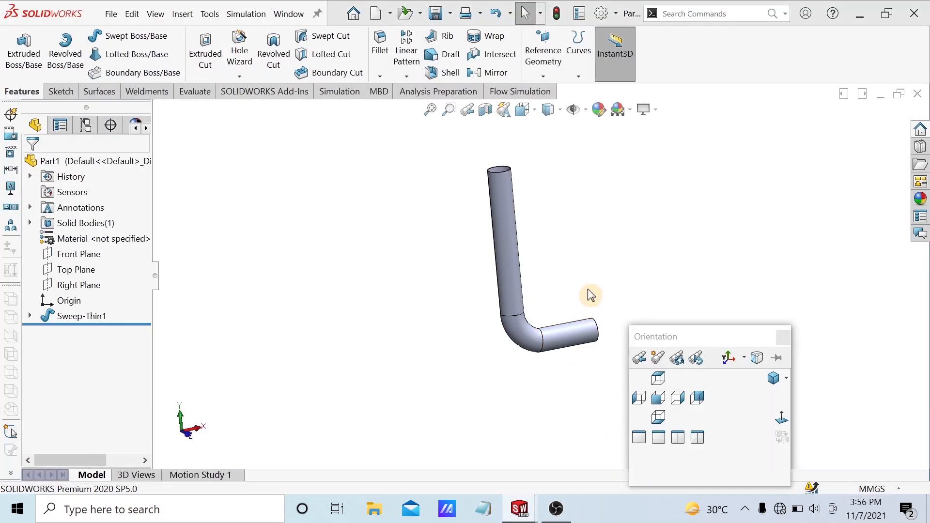
pyautogui.press('space')
pyautogui.click(422, 306)
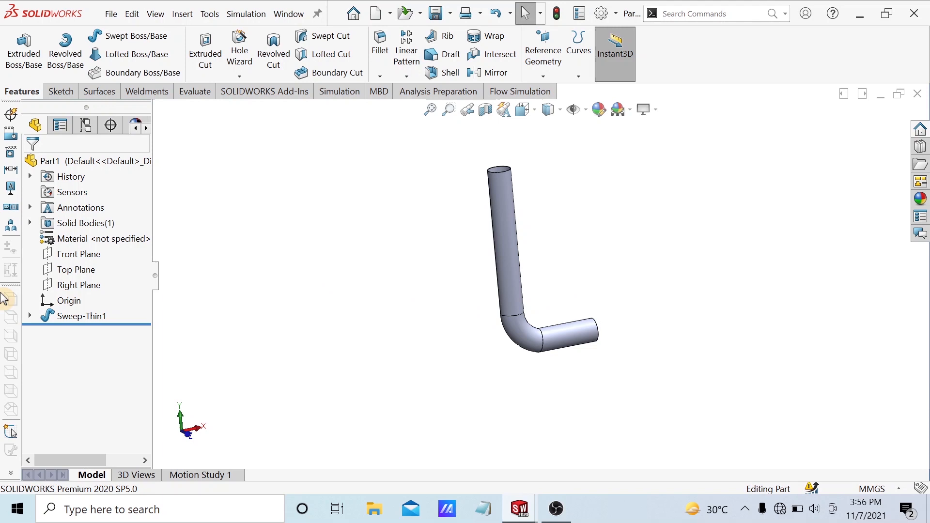
pyautogui.click(67, 270)
pyautogui.click(73, 285)
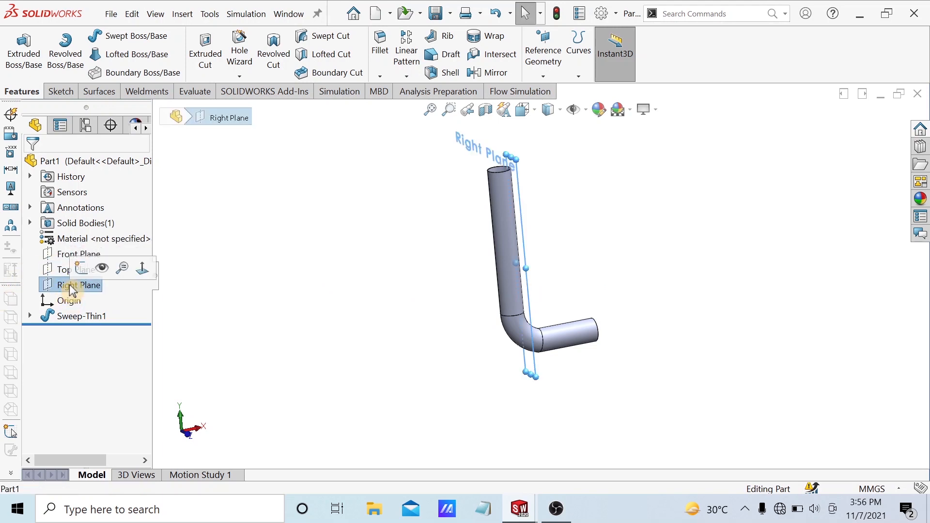
pyautogui.click(66, 253)
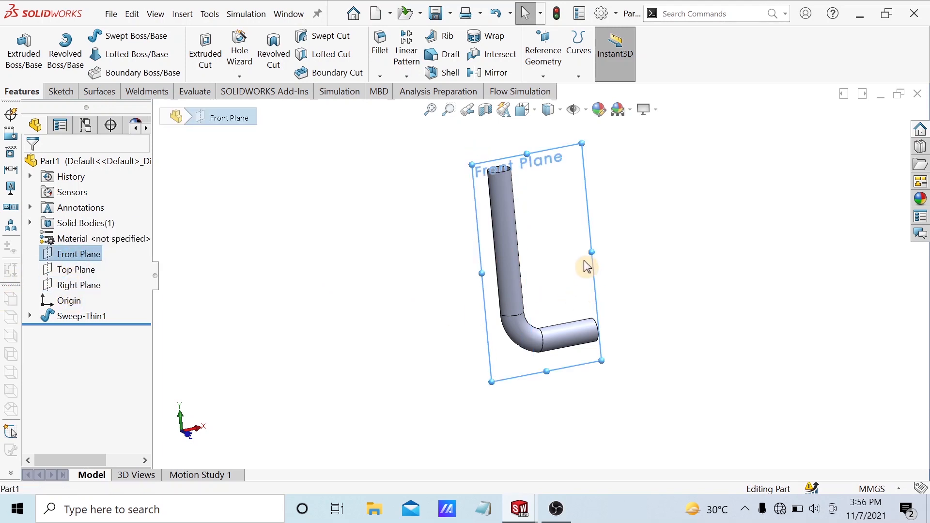
pyautogui.moveTo(587, 266); pyautogui.dragTo(583, 318, button='middle')
pyautogui.scroll(-5, 535, 276)
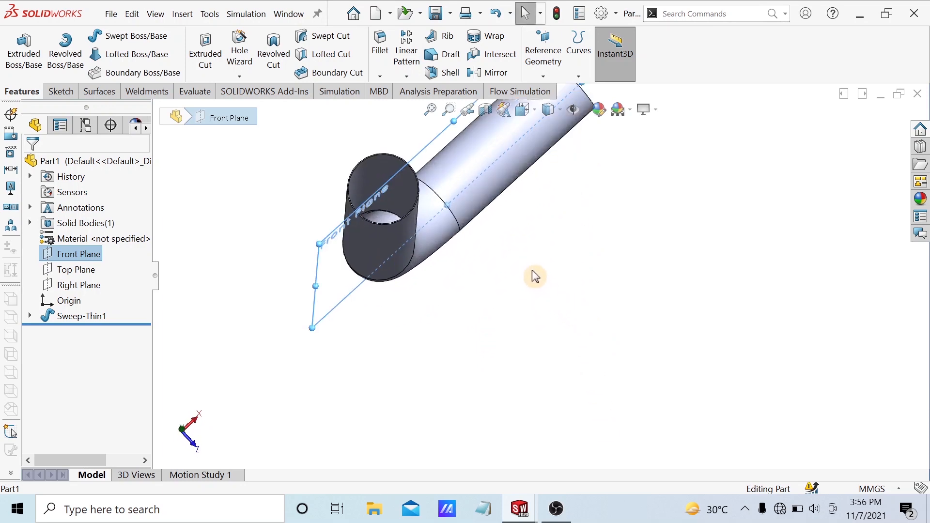
pyautogui.scroll(3, 535, 276)
pyautogui.moveTo(544, 266); pyautogui.dragTo(537, 203, button='middle')
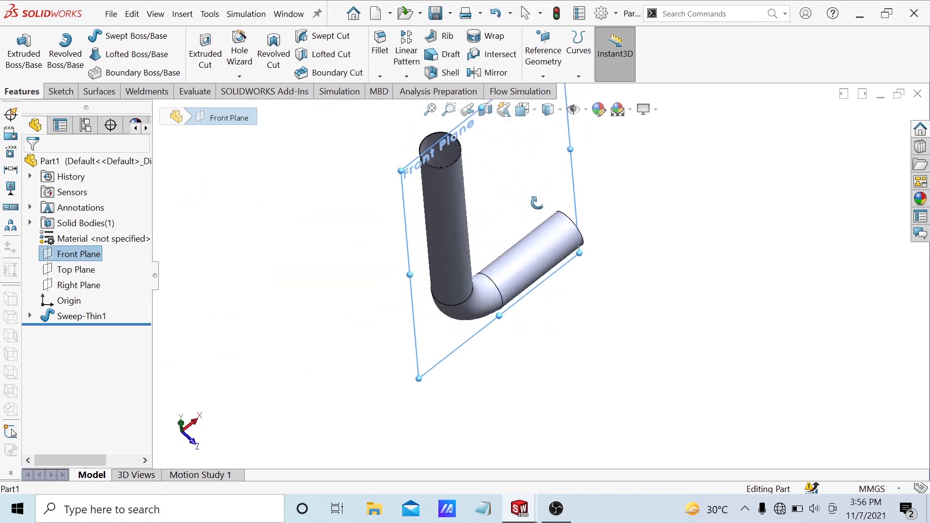
pyautogui.scroll(1, 536, 203)
pyautogui.press('space')
pyautogui.click(519, 186)
pyautogui.scroll(4, 592, 226)
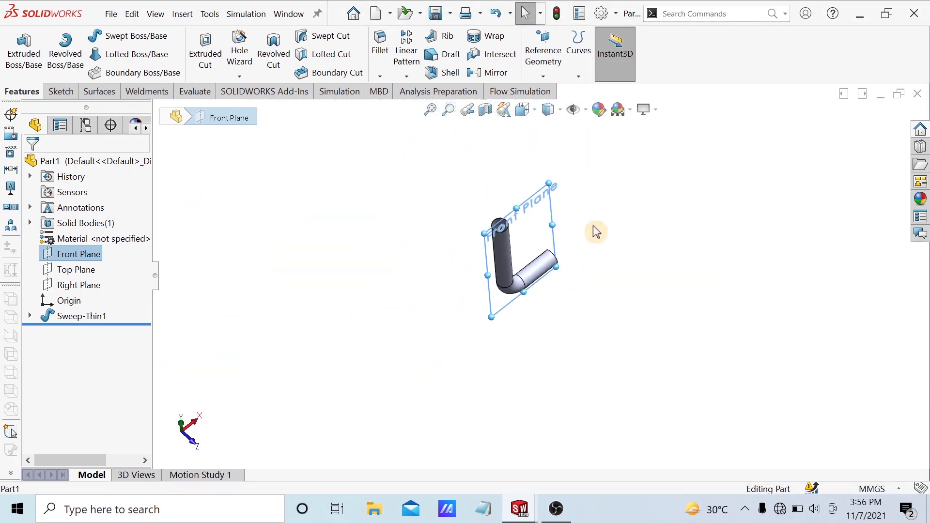
pyautogui.press('space')
pyautogui.click(550, 227)
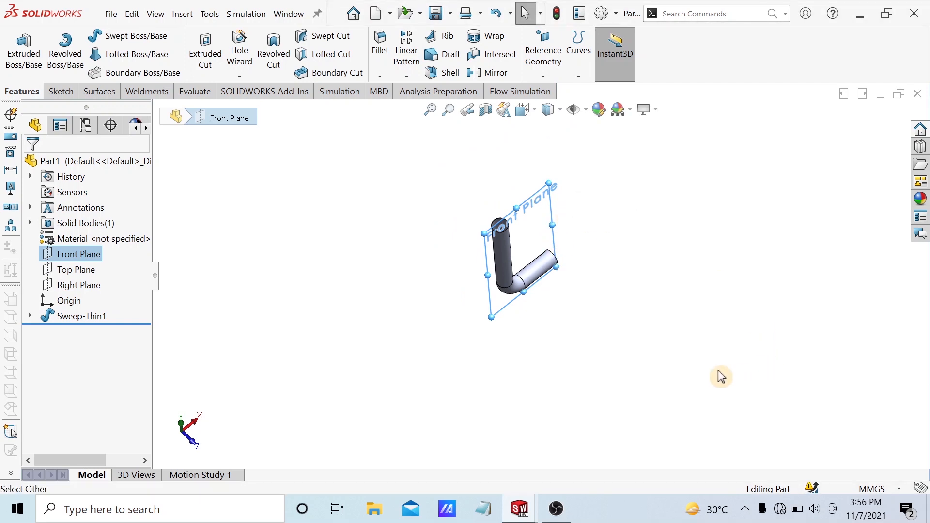
pyautogui.press('space')
pyautogui.moveTo(685, 236); pyautogui.dragTo(630, 192, button='middle')
pyautogui.click(412, 262)
pyautogui.press('space')
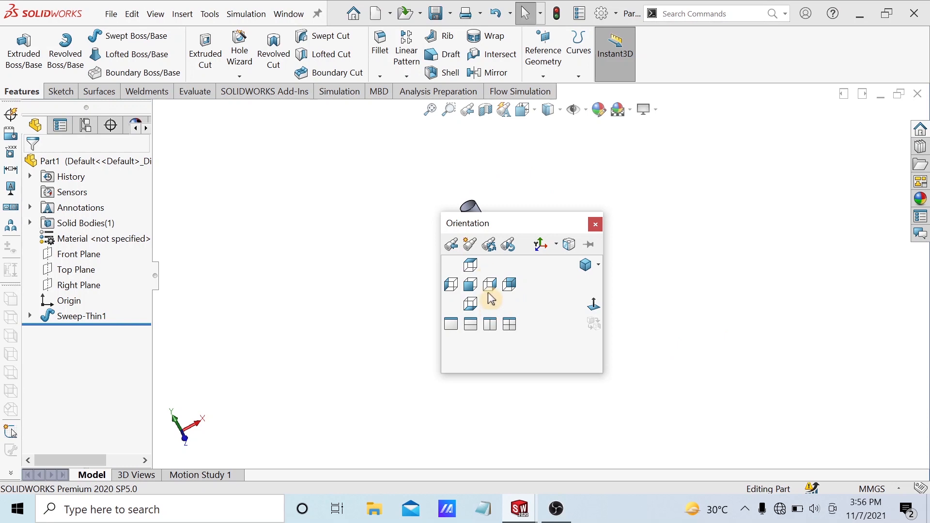
pyautogui.click(476, 266)
pyautogui.moveTo(583, 215); pyautogui.dragTo(540, 153, button='middle')
# - Orient the view normal to the Front Plane and start a new sketch on that plane
pyautogui.click(78, 255)
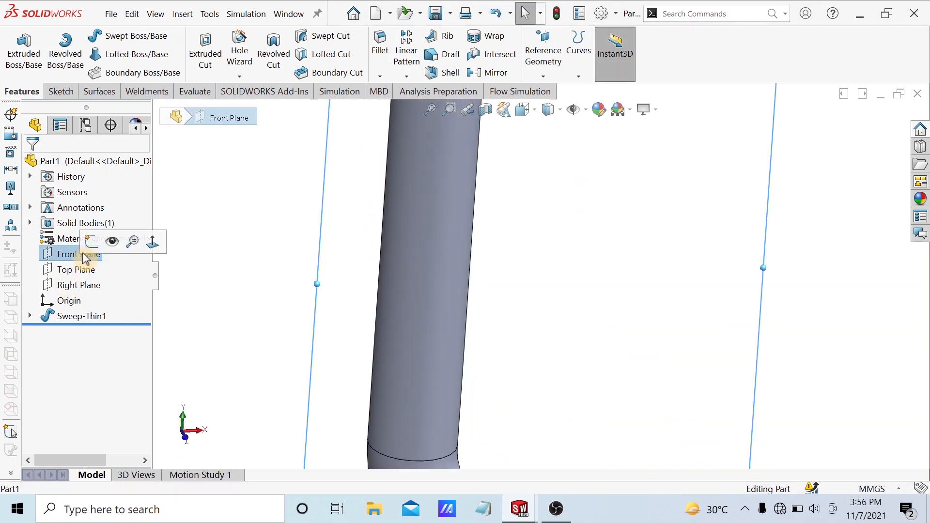
pyautogui.click(153, 245)
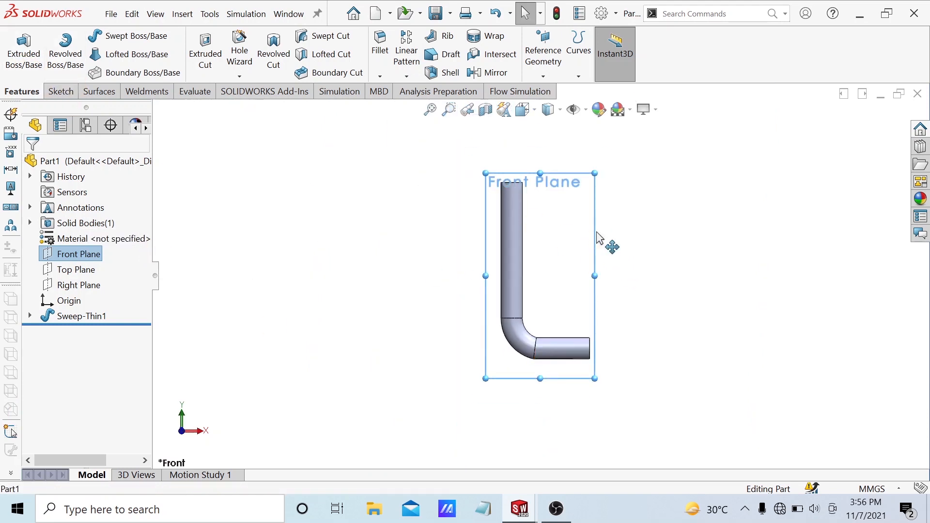
pyautogui.rightClick(583, 203)
pyautogui.click(592, 185)
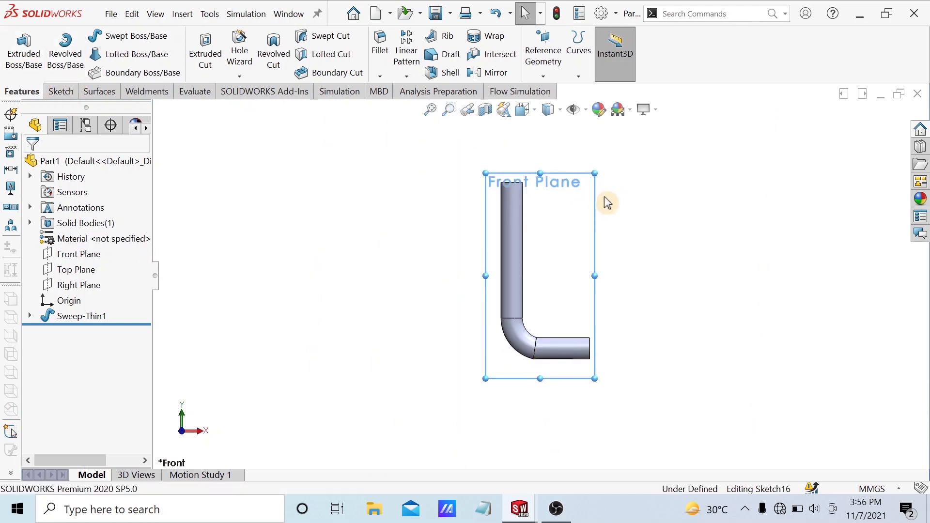
# - Sketch a two-line triangular tooth on the horizontal leg's upper edge, starting at the bend junction with a first side about 9 mm long
pyautogui.click(87, 36)
pyautogui.scroll(-8, 550, 303)
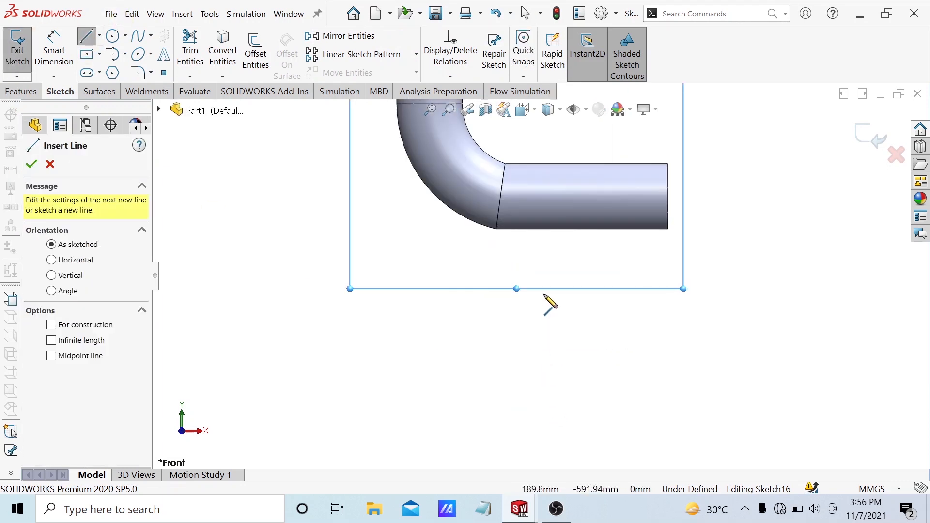
pyautogui.scroll(-5, 523, 197)
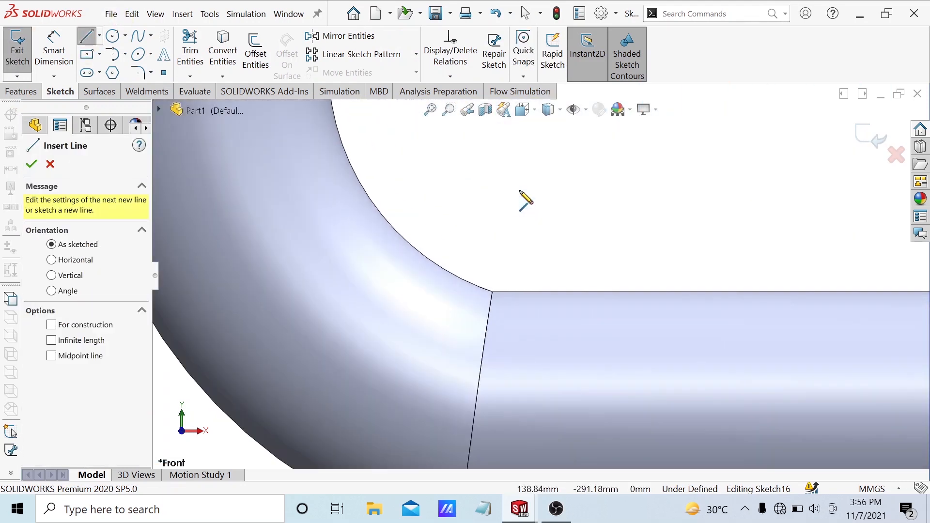
pyautogui.click(492, 292)
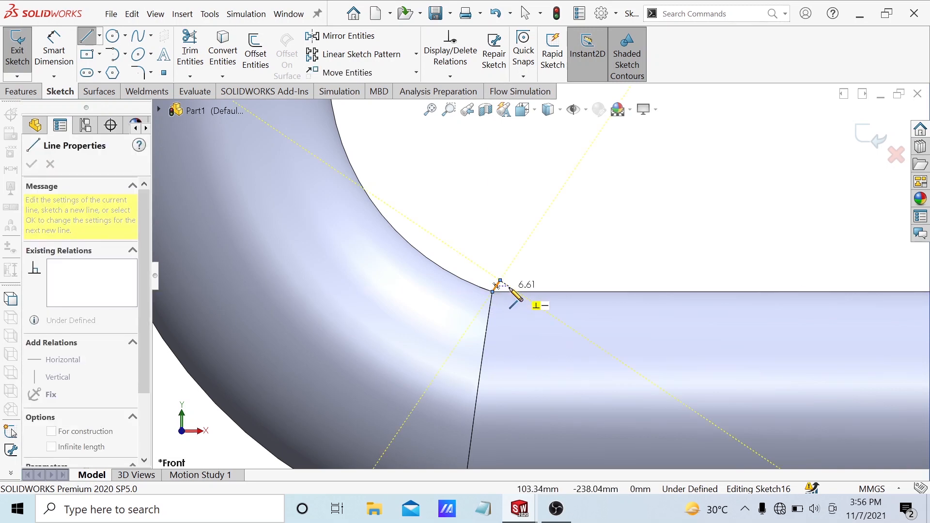
pyautogui.click(510, 291)
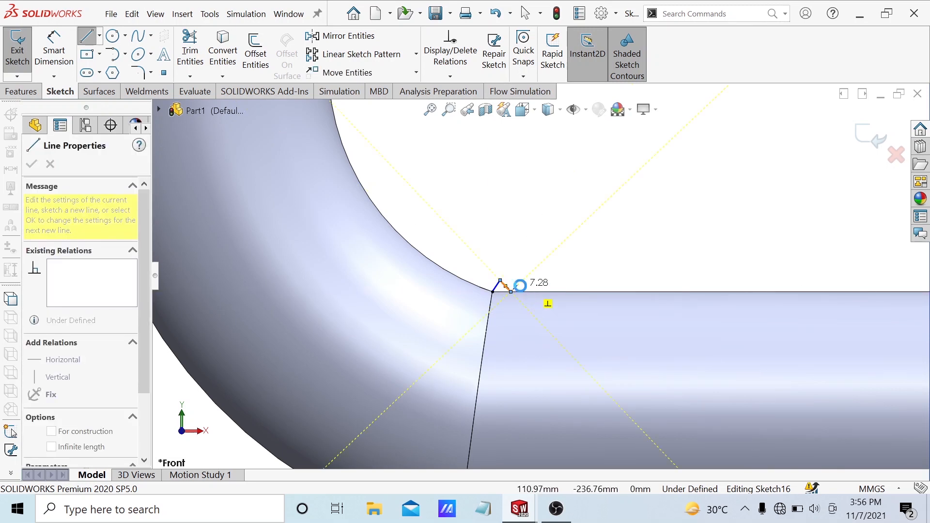
pyautogui.press('Escape')
pyautogui.scroll(-5, 528, 281)
pyautogui.scroll(-2, 479, 307)
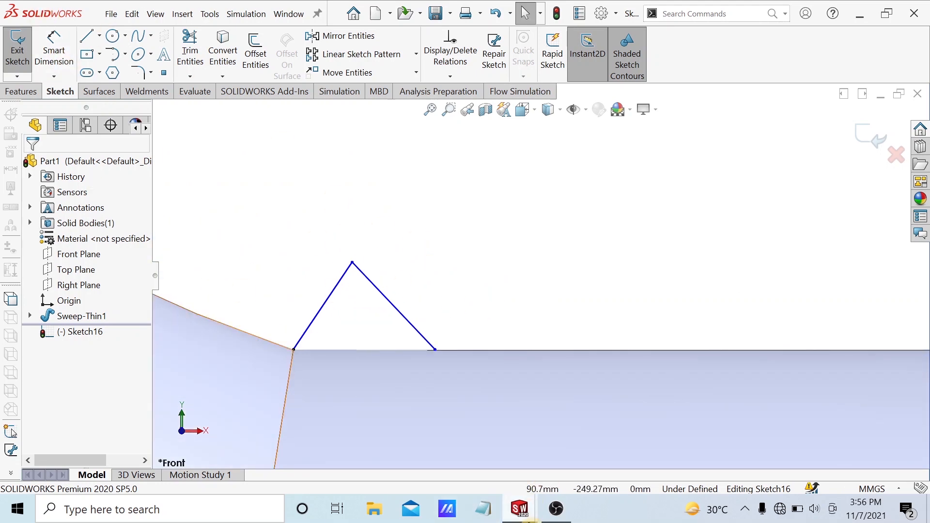
# - Check the zigzag tooth's shape and side-length dimension on the flexible hose in the Draw1 drawing, and return to the part
pyautogui.click(461, 475)
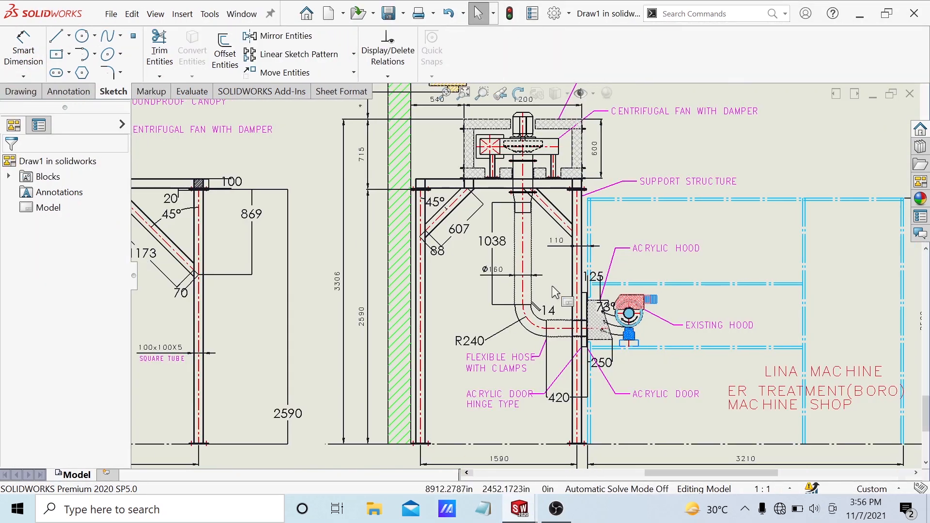
pyautogui.scroll(-3, 554, 291)
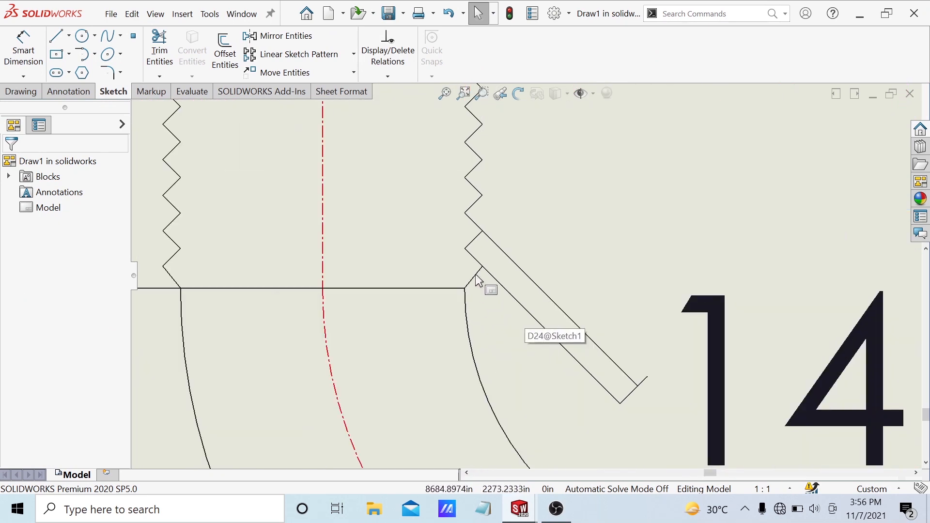
pyautogui.scroll(5, 709, 382)
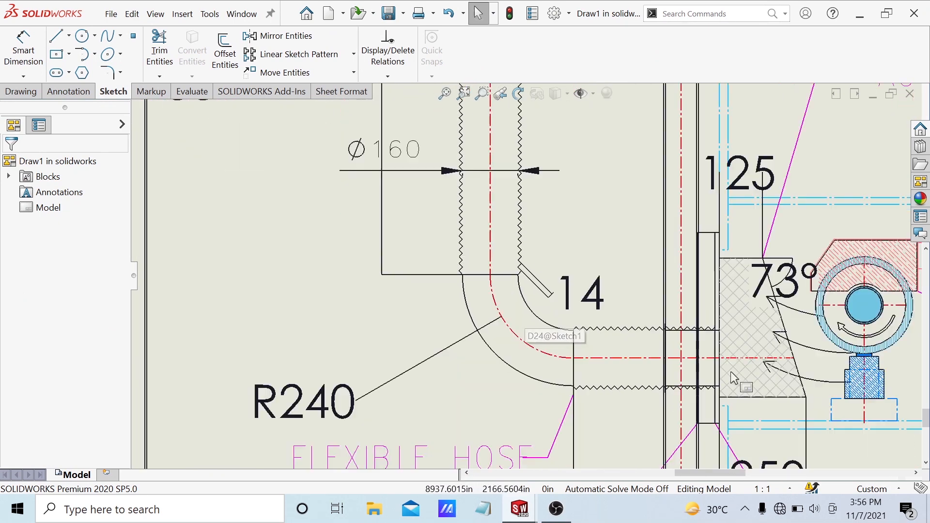
pyautogui.moveTo(519, 509)
pyautogui.click(589, 440)
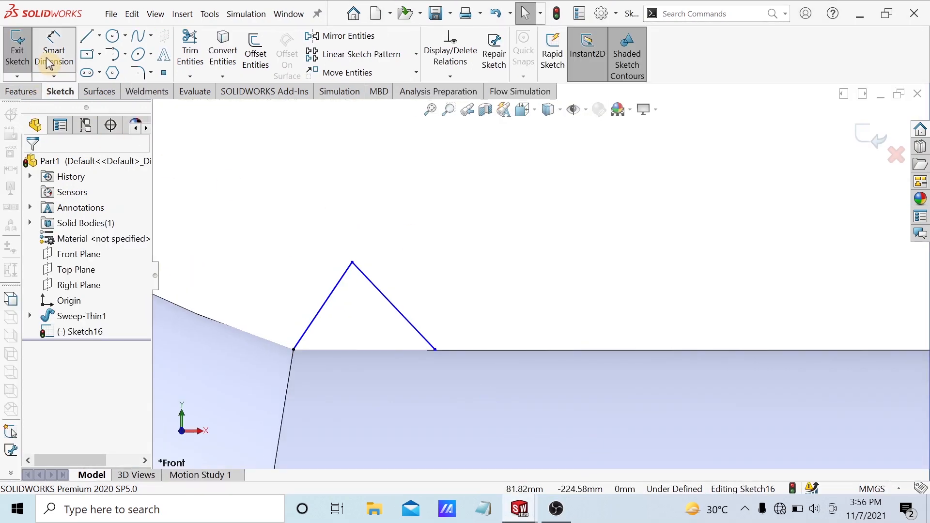
# - Dimension the tooth's left side from the bend junction to its peak at 14 mm
pyautogui.click(54, 48)
pyautogui.click(334, 296)
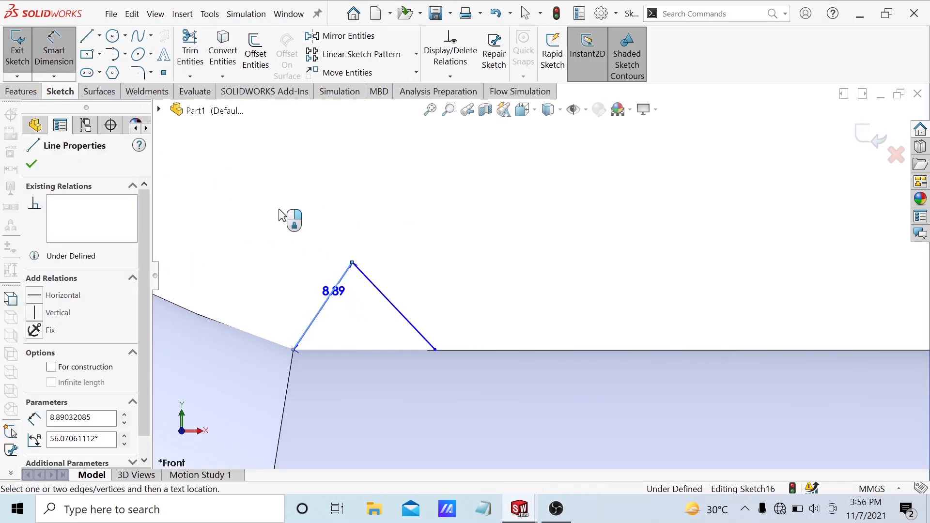
pyautogui.click(261, 213)
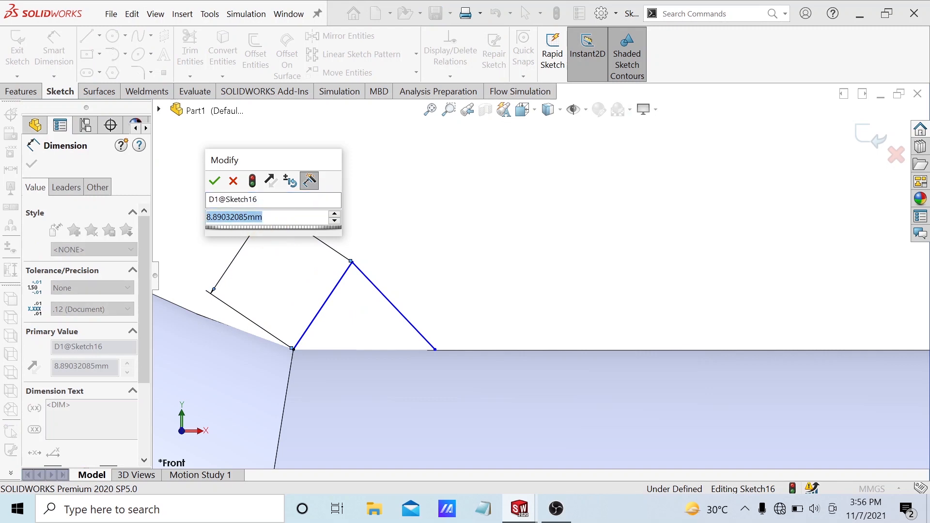
pyautogui.write('14')
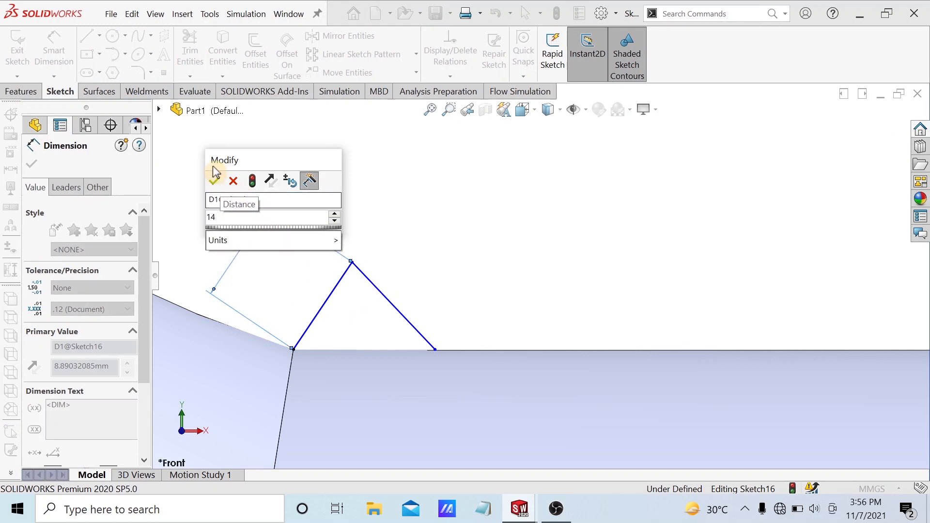
pyautogui.click(215, 181)
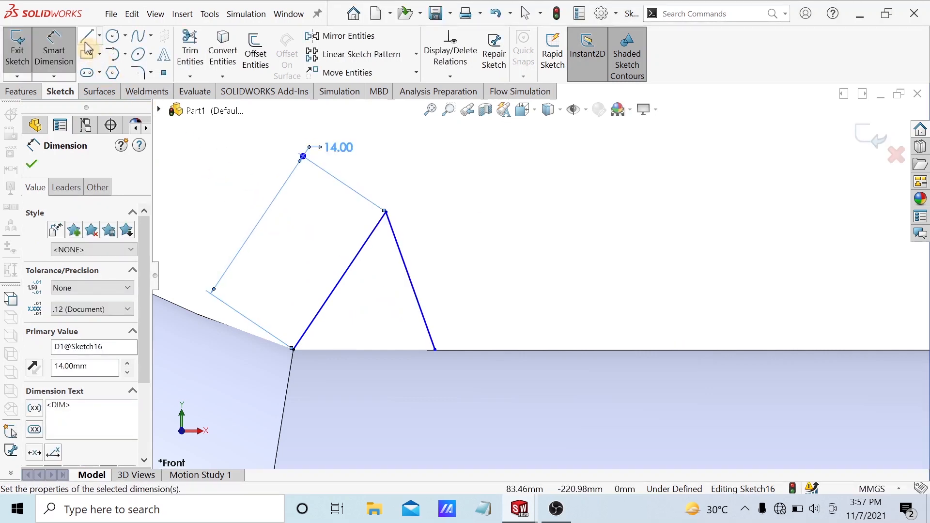
pyautogui.click(344, 278)
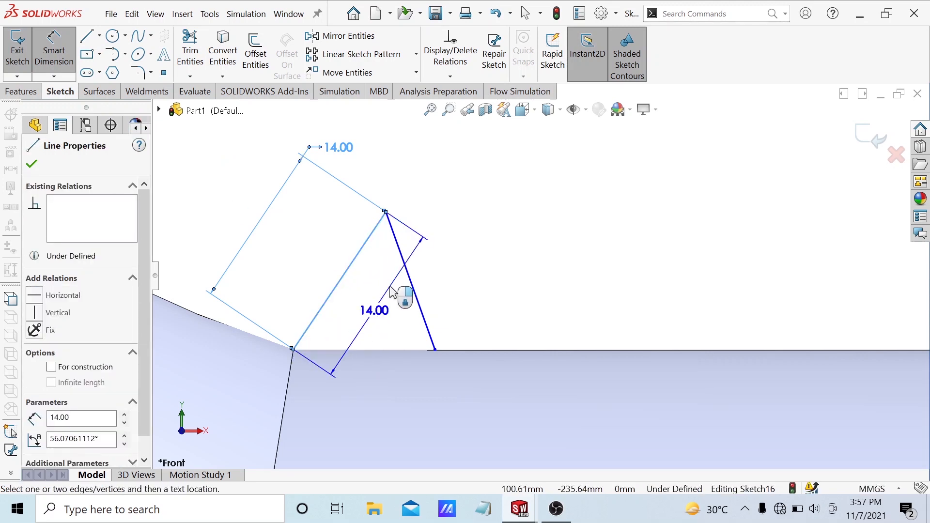
pyautogui.press('Escape')
# - Draw a line along the horizontal leg's upper edge from the bend junction to the hose's open end
pyautogui.scroll(10, 446, 322)
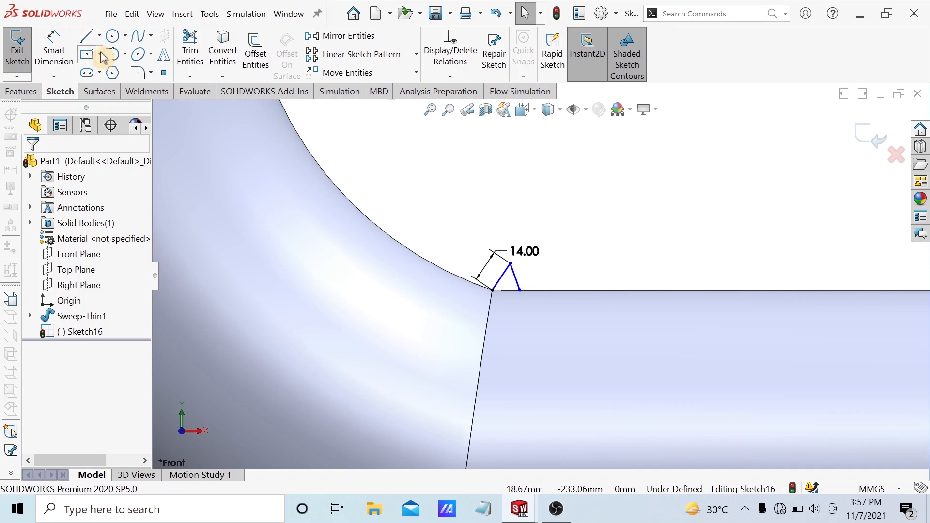
pyautogui.click(88, 37)
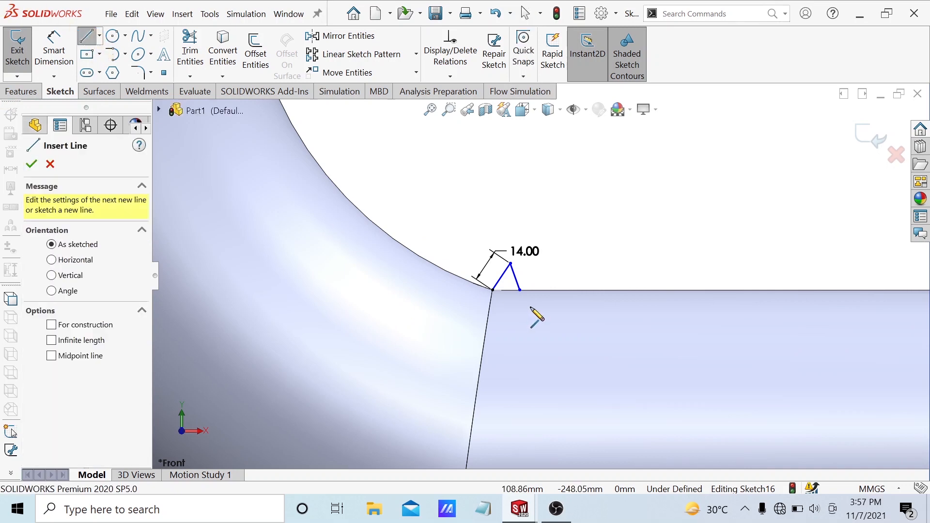
pyautogui.click(492, 290)
pyautogui.scroll(3, 677, 285)
pyautogui.scroll(-10, 678, 286)
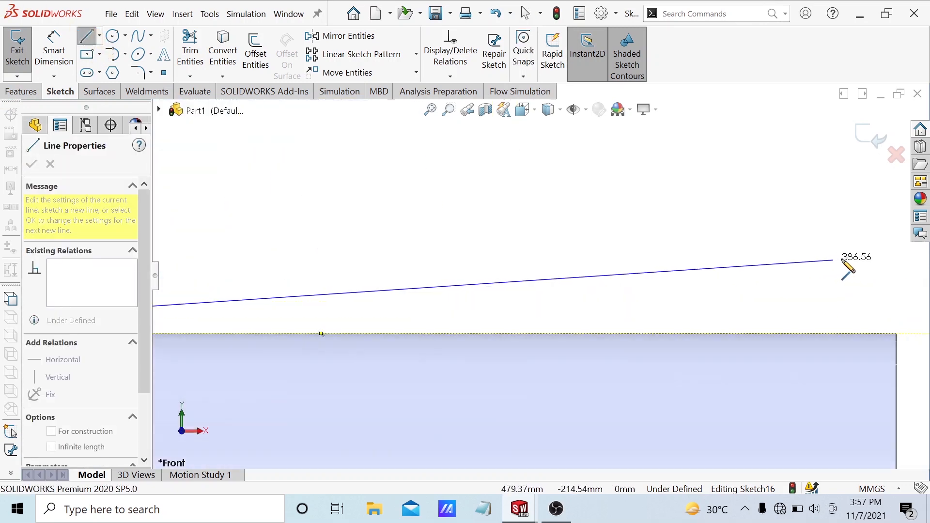
pyautogui.click(896, 333)
pyautogui.press('Escape')
pyautogui.scroll(10, 792, 354)
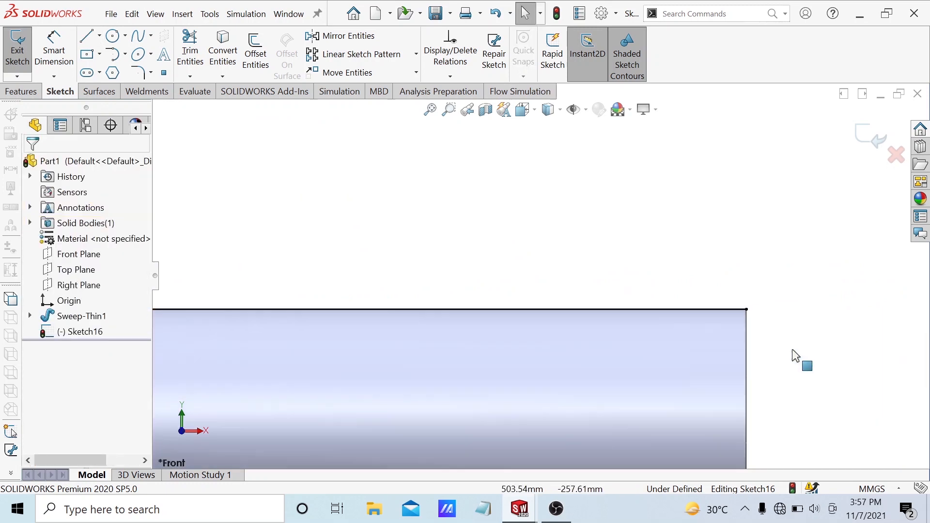
# - Dimension the angle between the tooth's left side and the line along the hose edge at 45 degrees
pyautogui.scroll(-6, 232, 257)
pyautogui.click(54, 53)
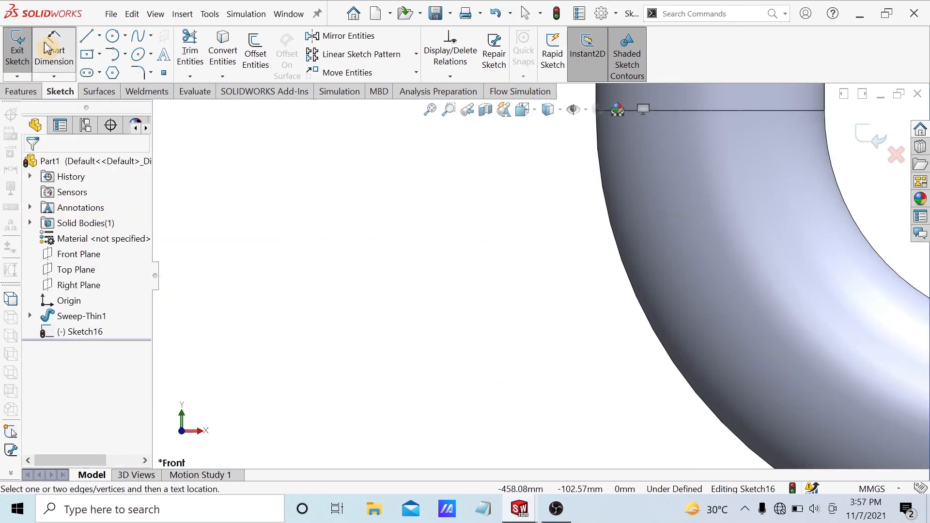
pyautogui.scroll(5, 704, 264)
pyautogui.scroll(-10, 545, 357)
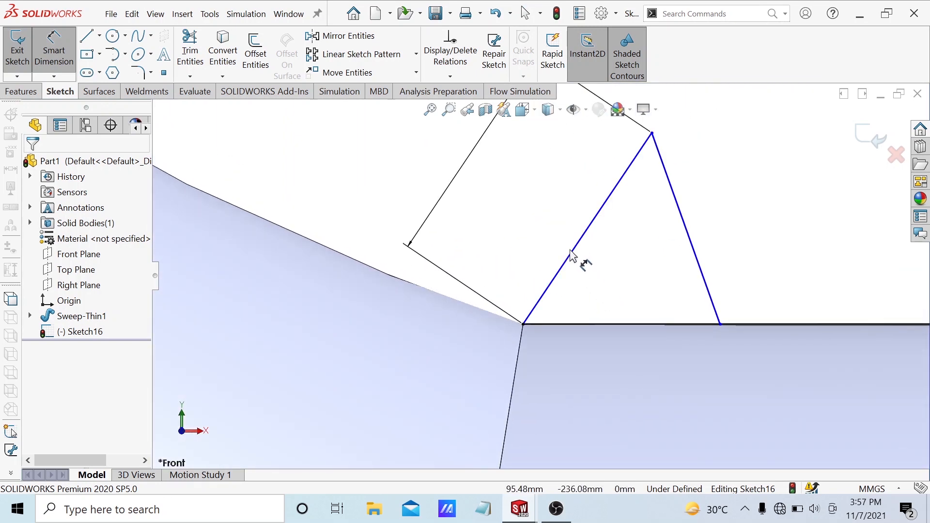
pyautogui.click(574, 255)
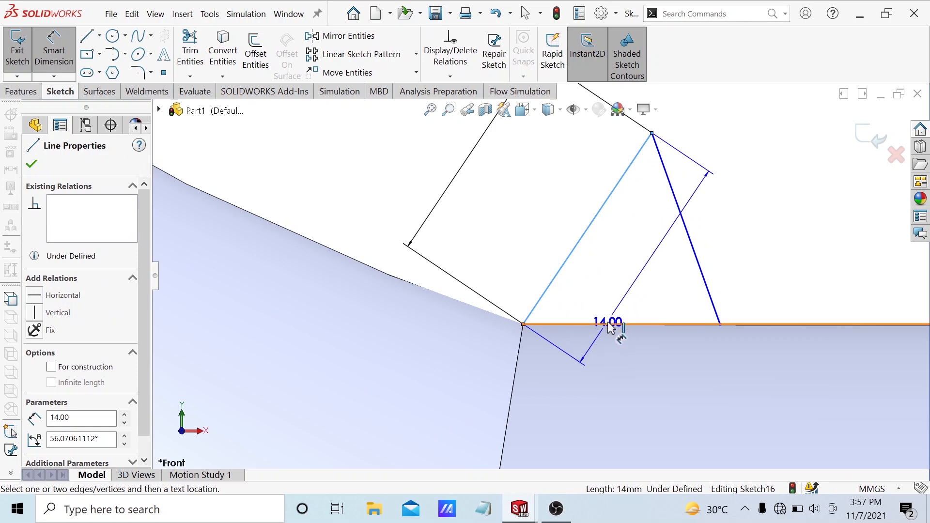
pyautogui.click(610, 324)
pyautogui.click(608, 293)
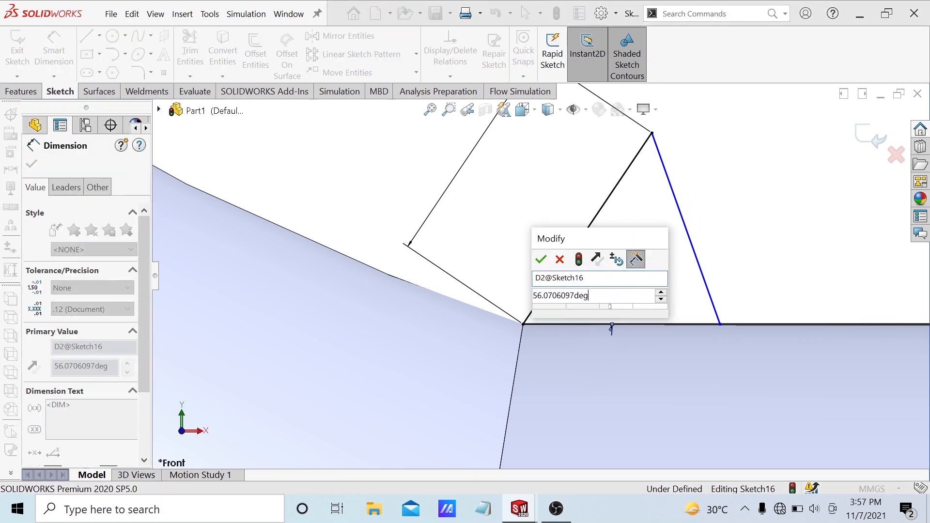
pyautogui.write('45')
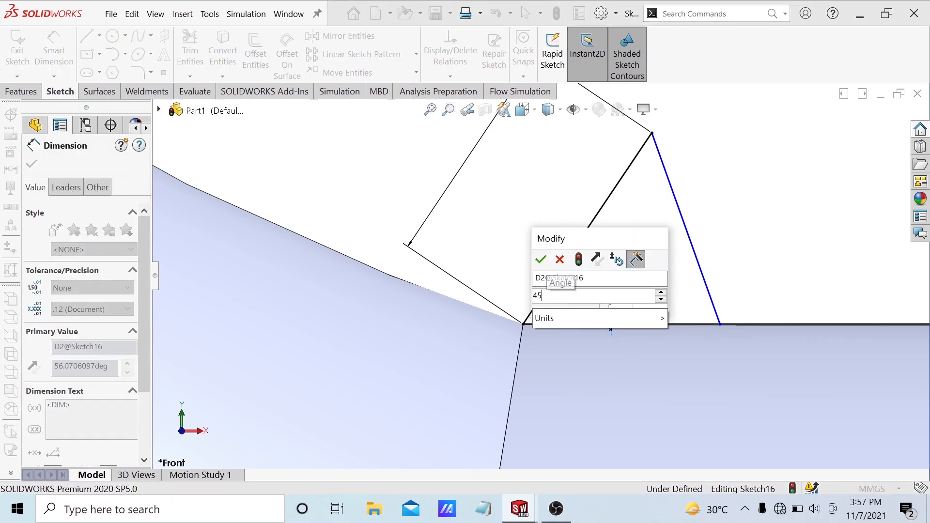
pyautogui.click(549, 266)
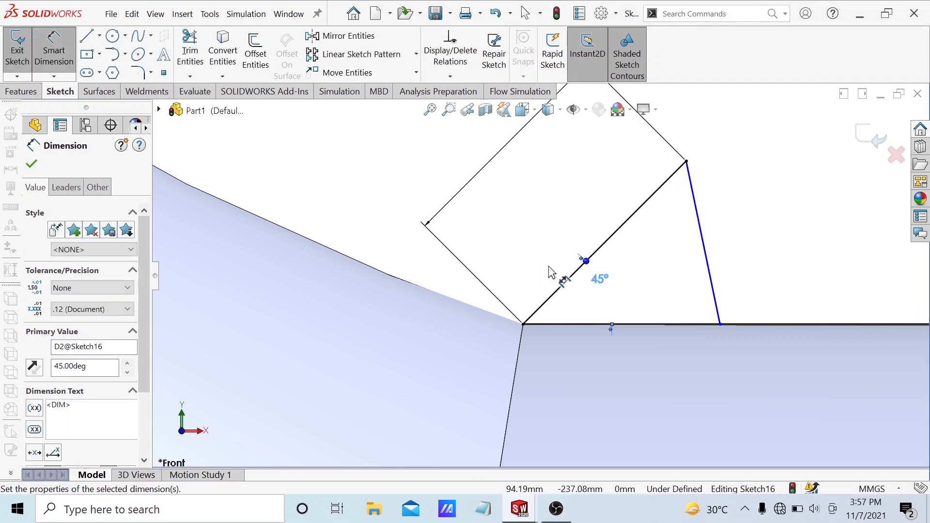
# - Dimension the angle between the tooth's right side and the line along the hose edge at 45 degrees
pyautogui.click(658, 260)
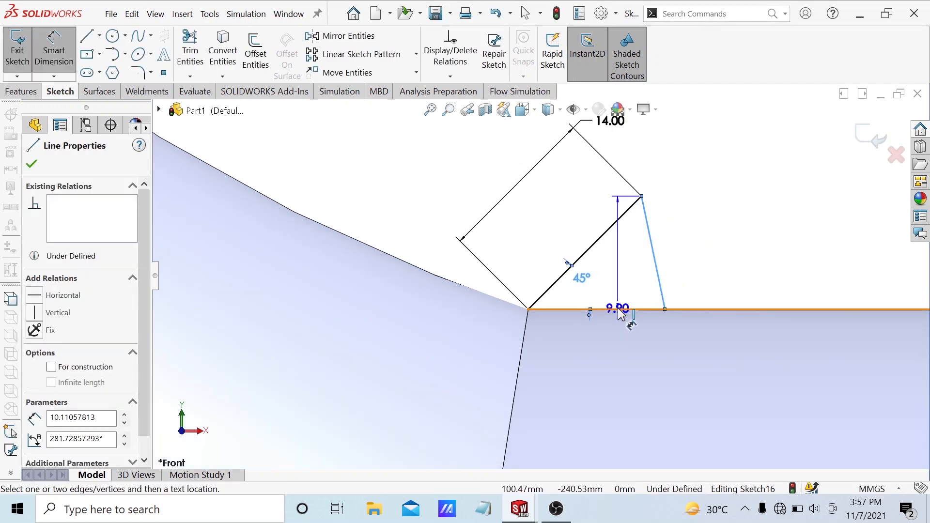
pyautogui.click(623, 310)
pyautogui.click(620, 297)
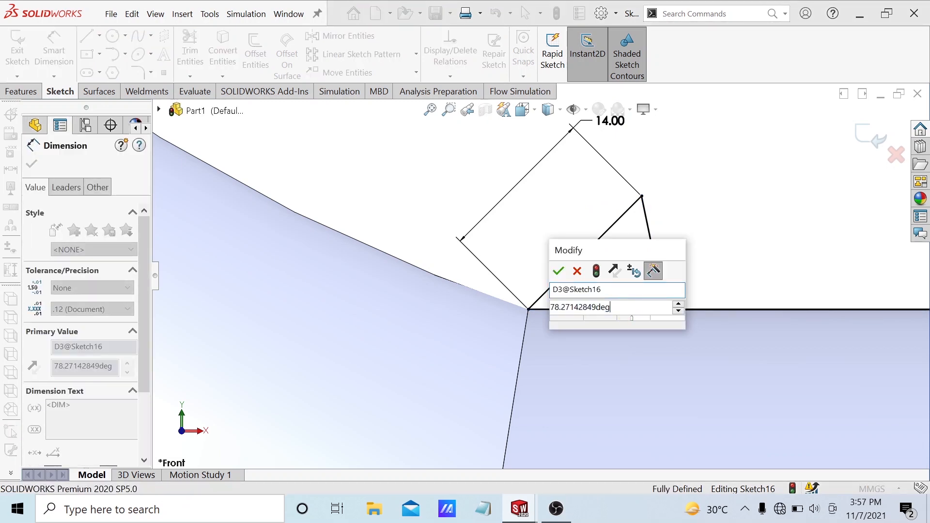
pyautogui.press('BackSpace')
pyautogui.write('45')
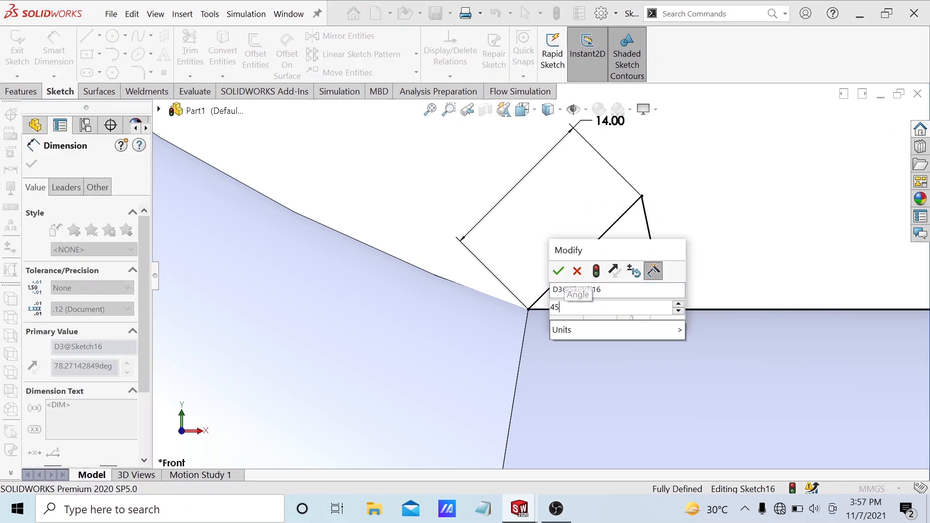
pyautogui.click(558, 271)
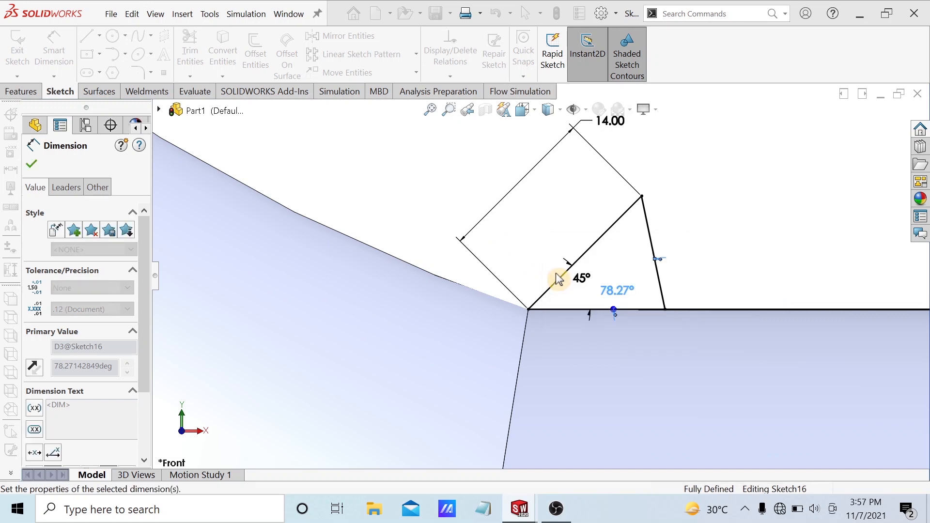
pyautogui.scroll(4, 636, 262)
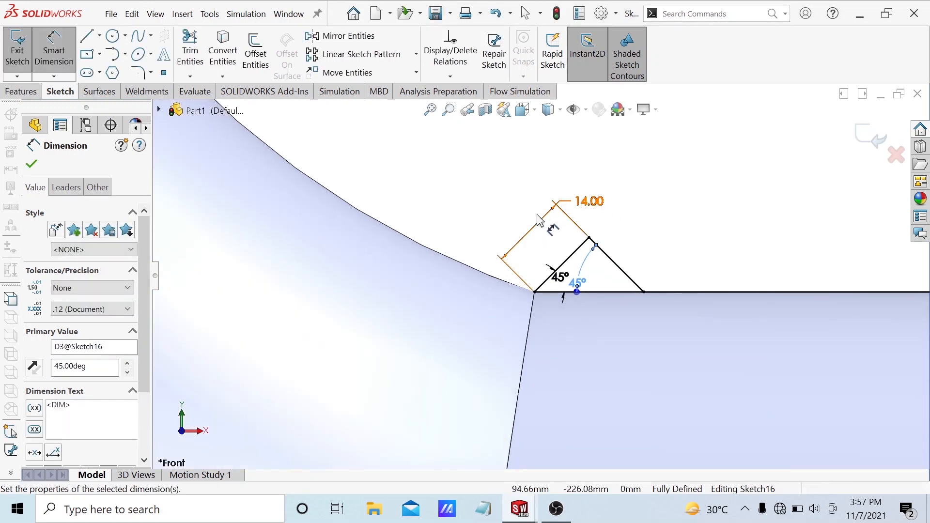
pyautogui.press('z')
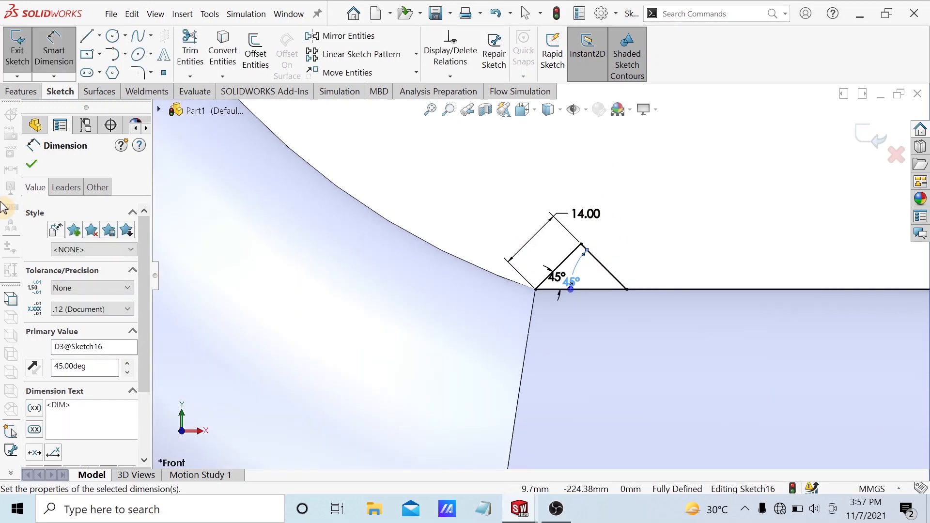
pyautogui.click(32, 165)
# - Start a linear sketch pattern along the X-axis with the tooth's two sloped sides as the entities to pattern
pyautogui.scroll(4, 460, 197)
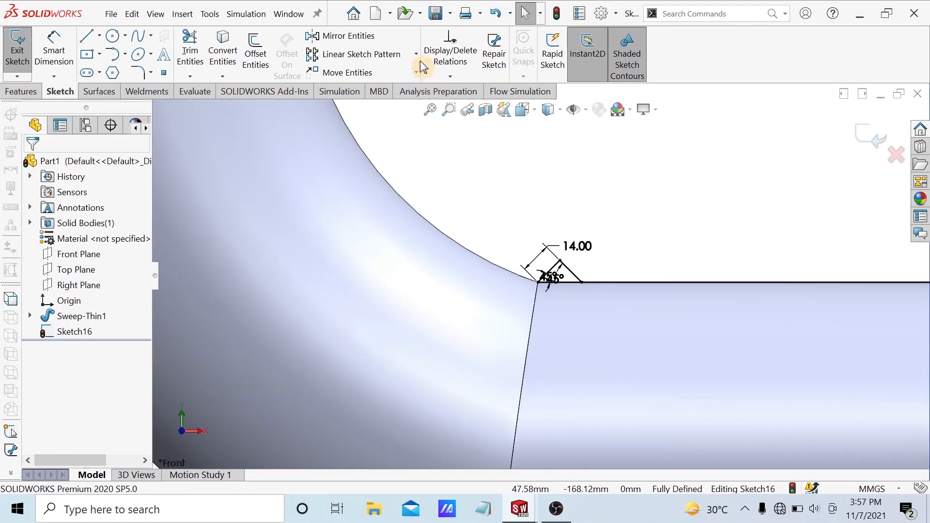
pyautogui.click(415, 54)
pyautogui.click(373, 74)
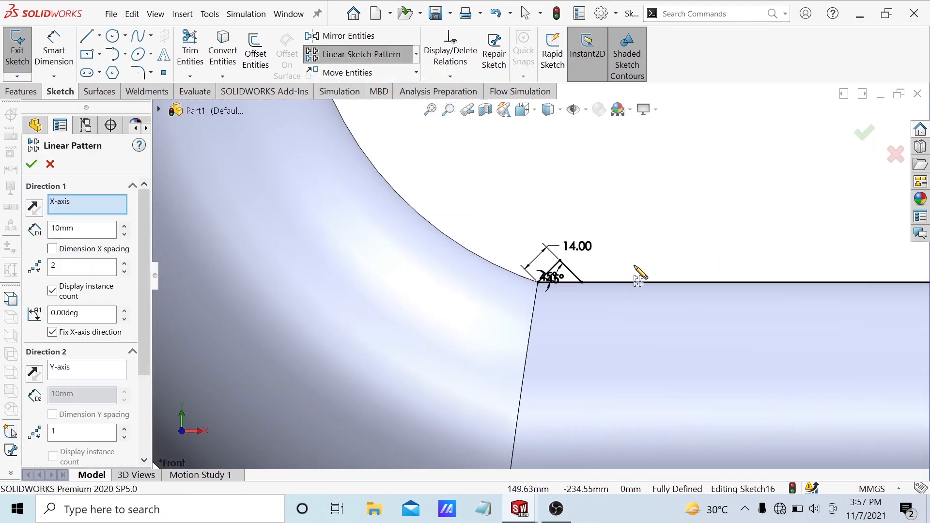
pyautogui.scroll(-2, 678, 281)
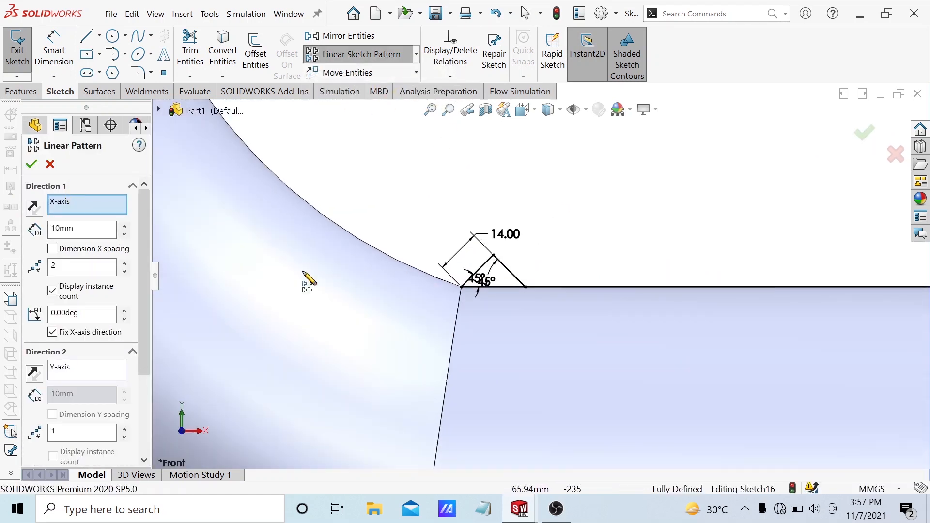
pyautogui.scroll(-3, 87, 338)
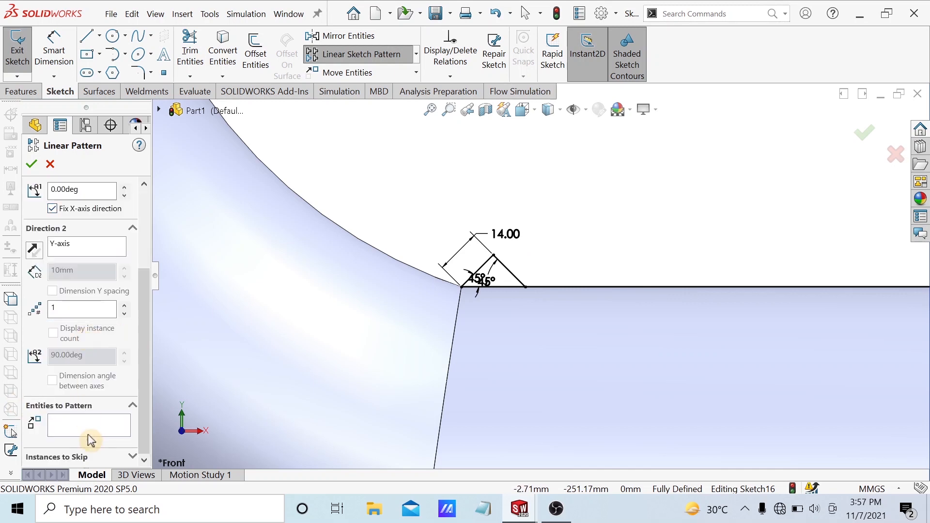
pyautogui.click(89, 435)
pyautogui.scroll(-5, 537, 290)
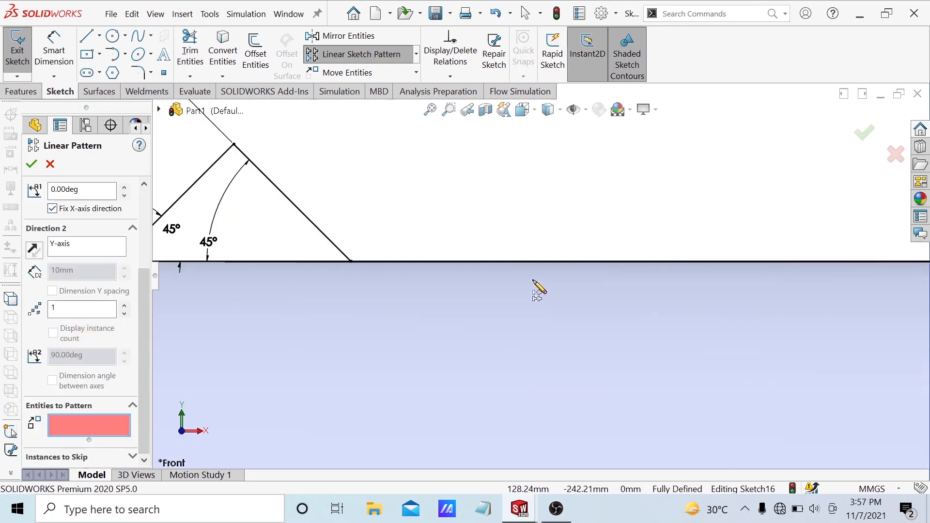
pyautogui.click(307, 222)
pyautogui.scroll(3, 309, 222)
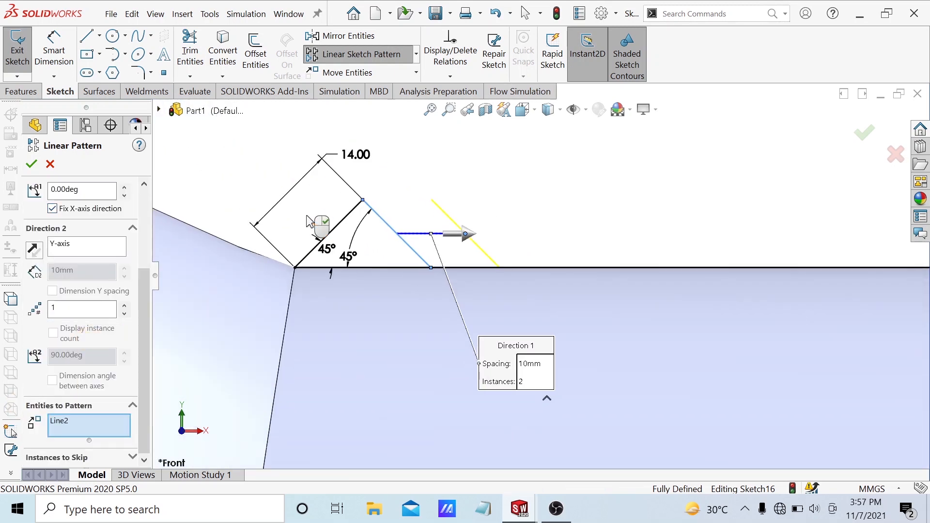
pyautogui.click(337, 227)
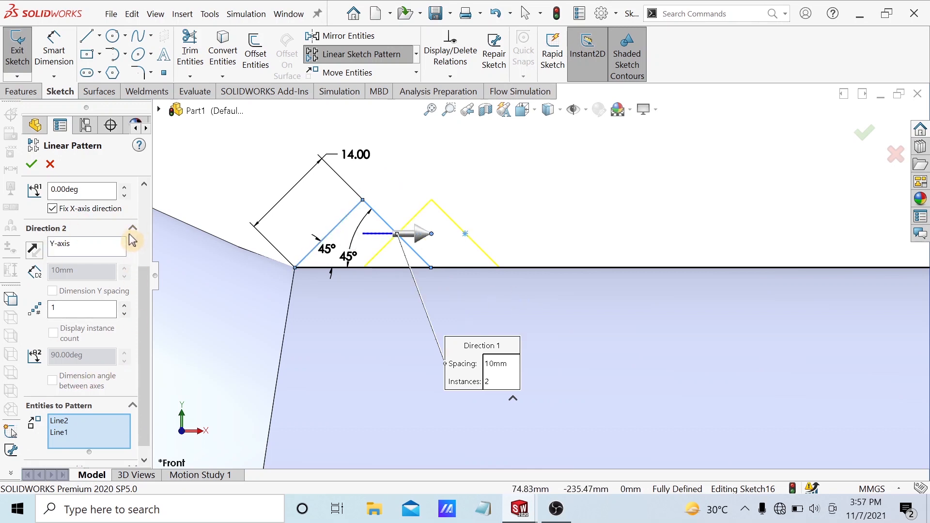
# - Set the tooth pattern's X-axis spacing to 18 mm so neighbouring teeth slightly overlap
pyautogui.scroll(3, 119, 320)
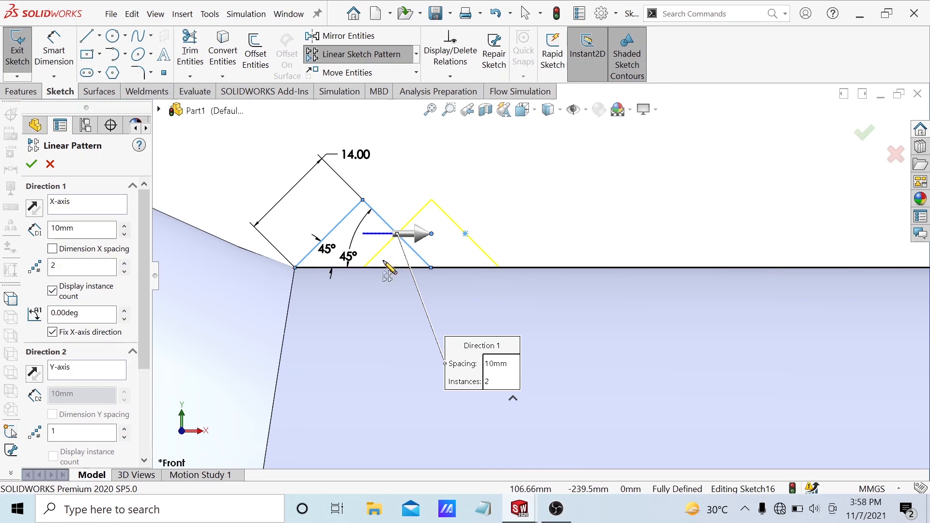
pyautogui.click(125, 227)
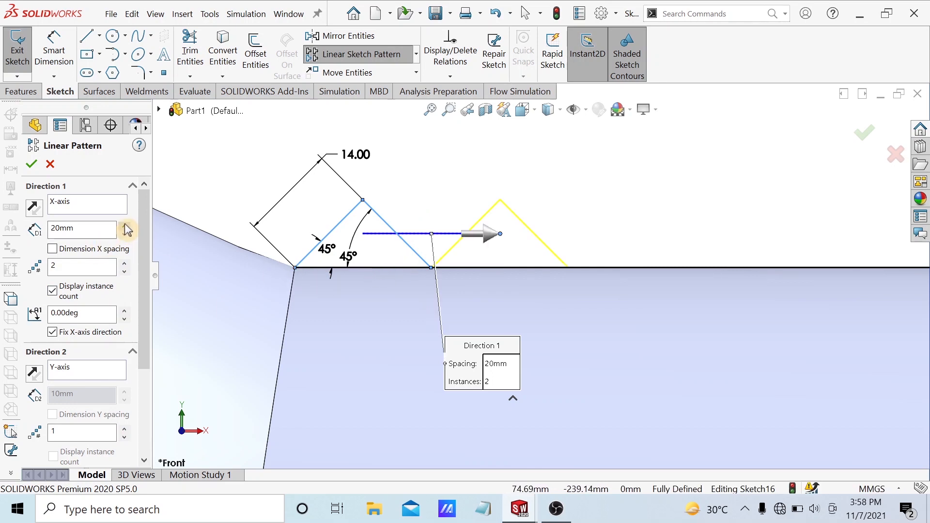
pyautogui.scroll(-5, 557, 258)
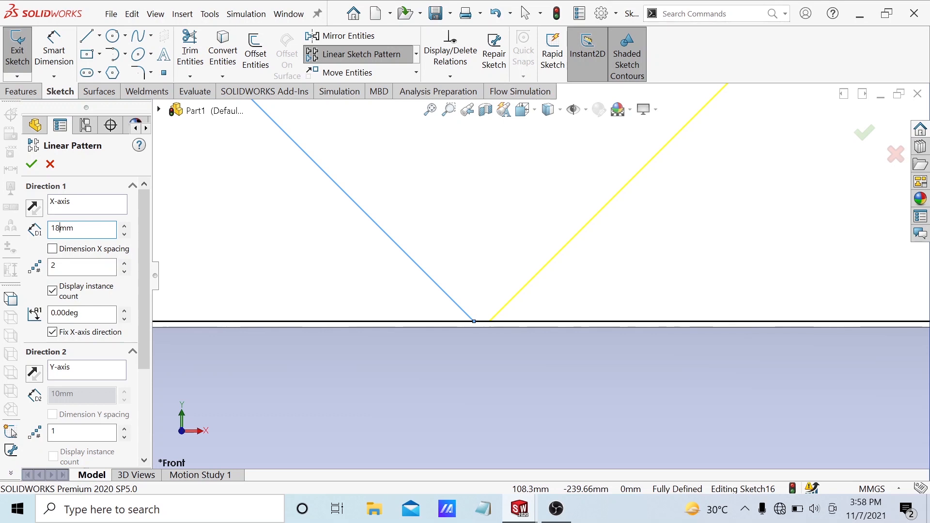
pyautogui.click(109, 269)
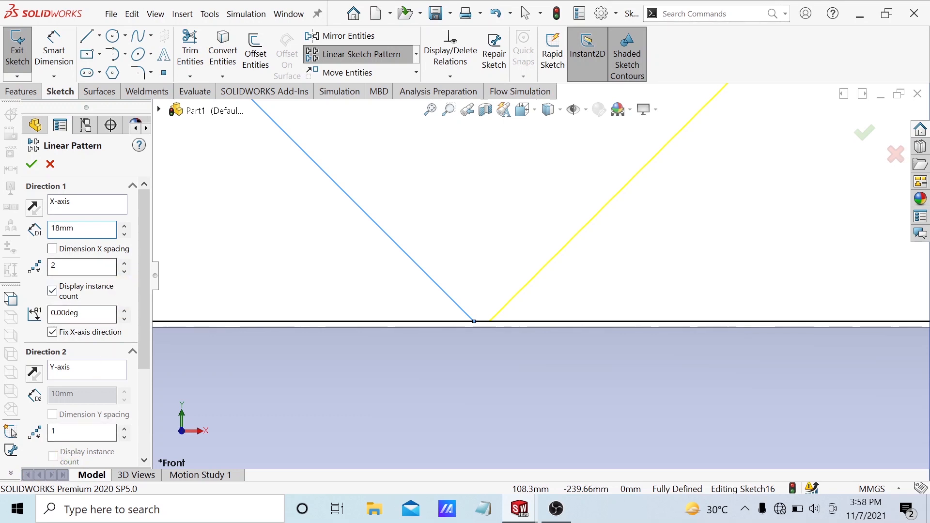
# - Set the tooth pattern to 22 instances along the horizontal leg's upper edge and create it
pyautogui.scroll(4, 383, 257)
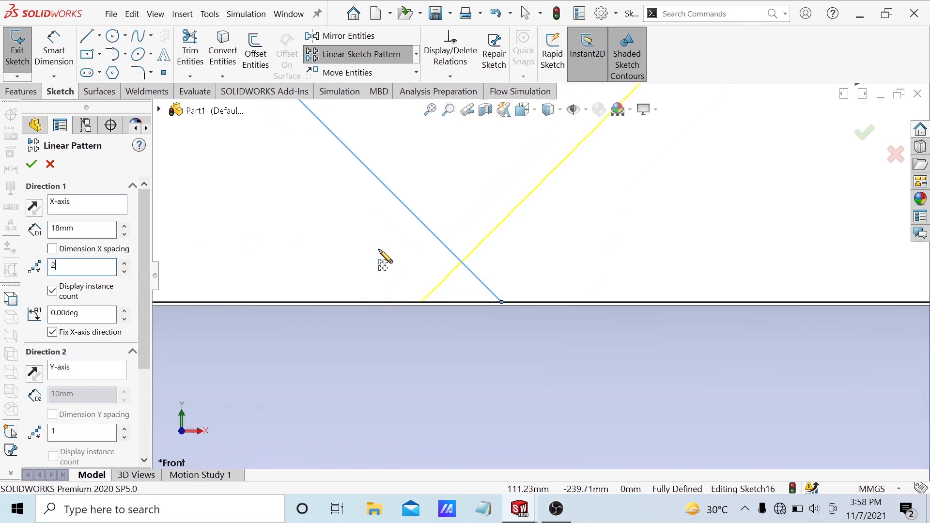
pyautogui.click(125, 264)
pyautogui.click(124, 265)
pyautogui.click(125, 264)
pyautogui.scroll(5, 661, 303)
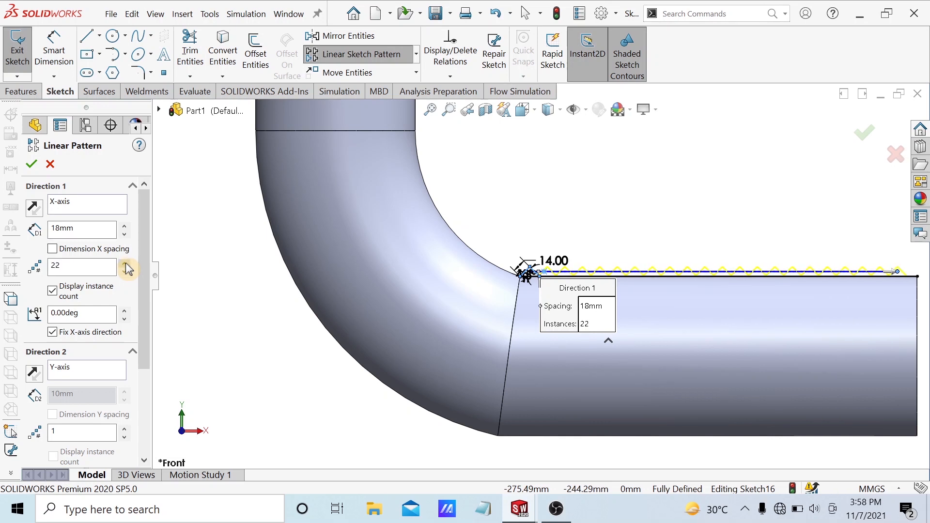
pyautogui.scroll(-3, 366, 291)
pyautogui.scroll(4, 726, 286)
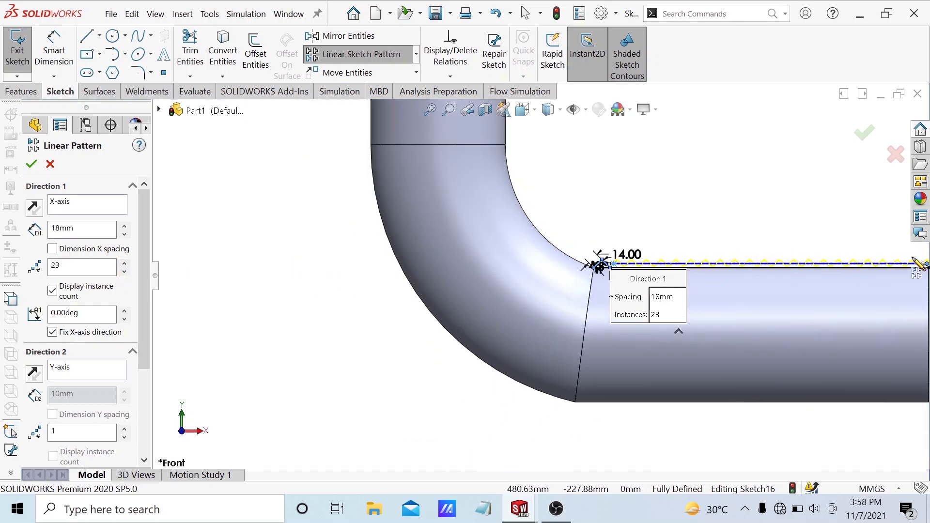
pyautogui.scroll(3, 912, 258)
pyautogui.scroll(-5, 799, 287)
pyautogui.scroll(-8, 387, 251)
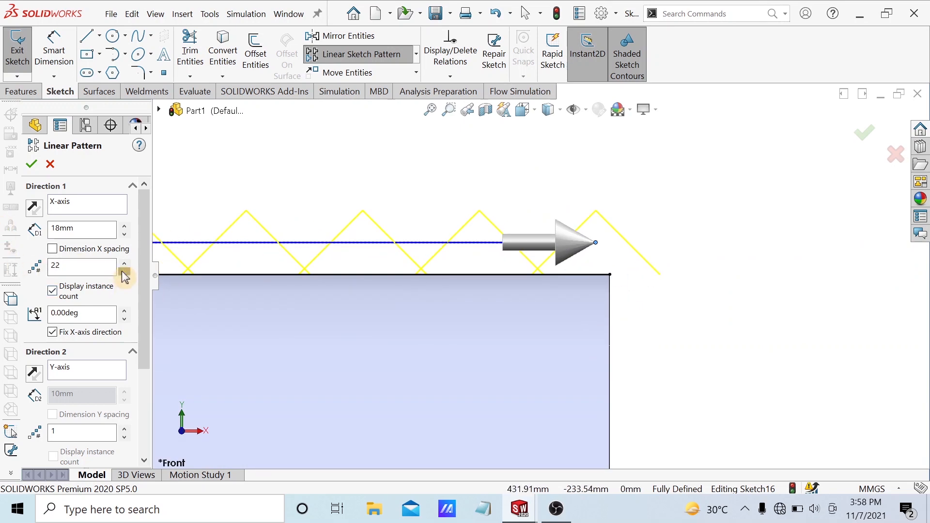
pyautogui.scroll(6, 306, 297)
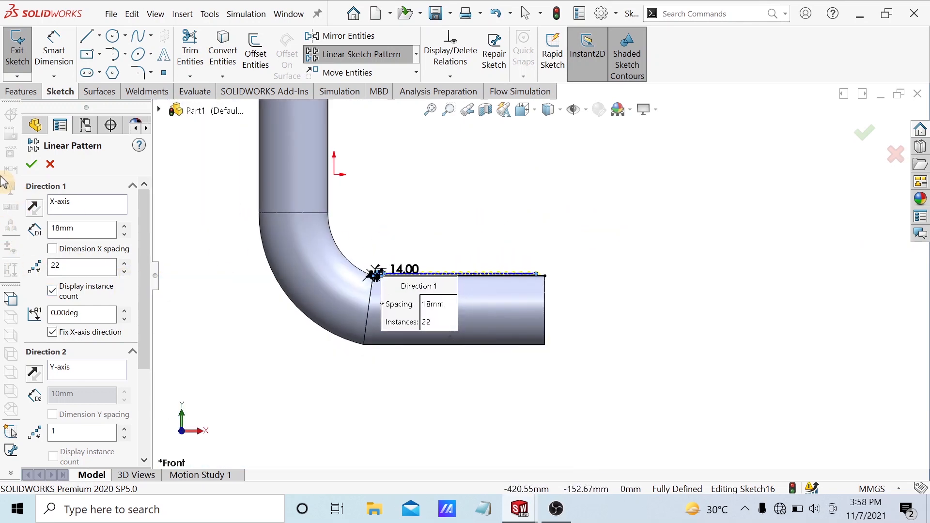
pyautogui.click(31, 165)
# - Power trim the crossing line ends below the intersection of the first and second teeth
pyautogui.scroll(-6, 528, 337)
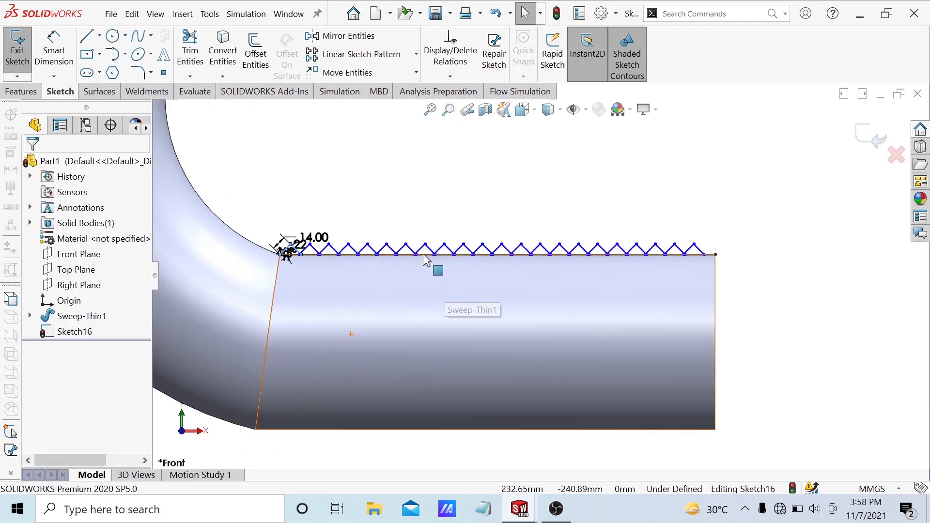
pyautogui.scroll(4, 349, 270)
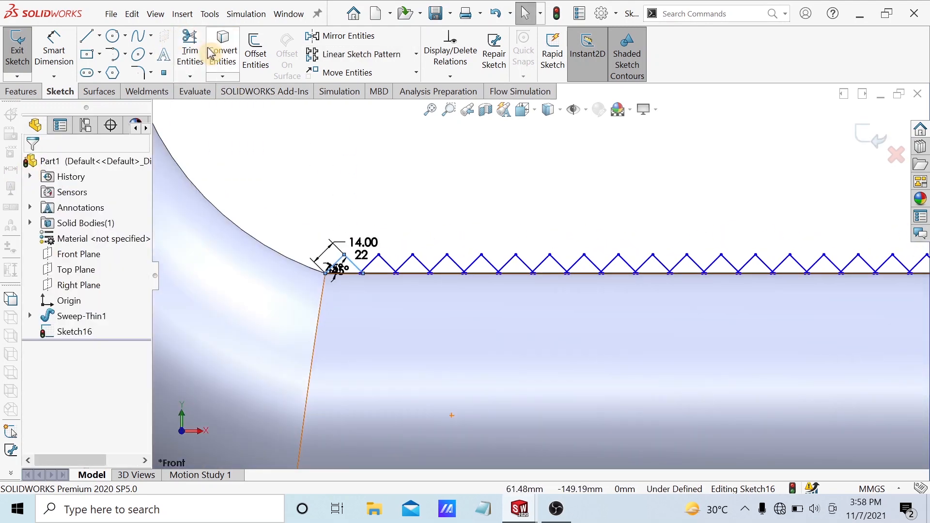
pyautogui.click(191, 76)
pyautogui.click(198, 91)
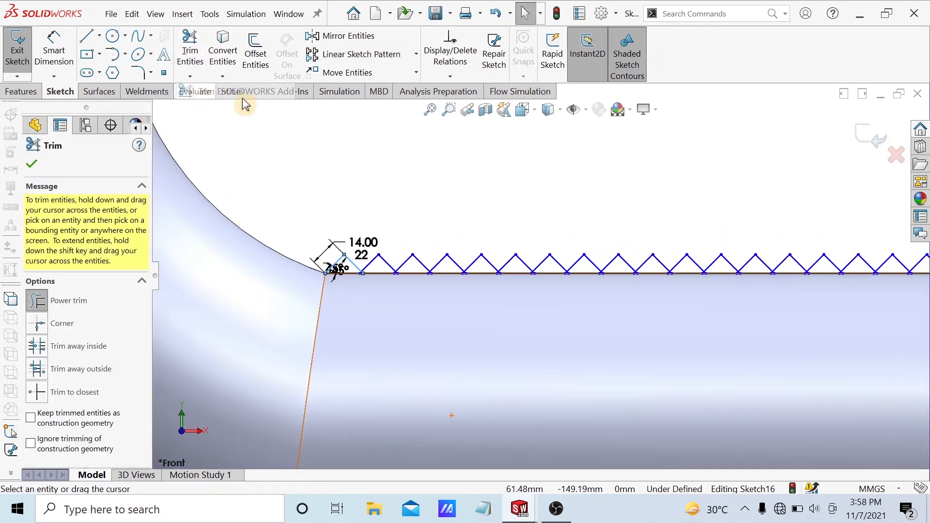
pyautogui.click(194, 65)
pyautogui.click(195, 66)
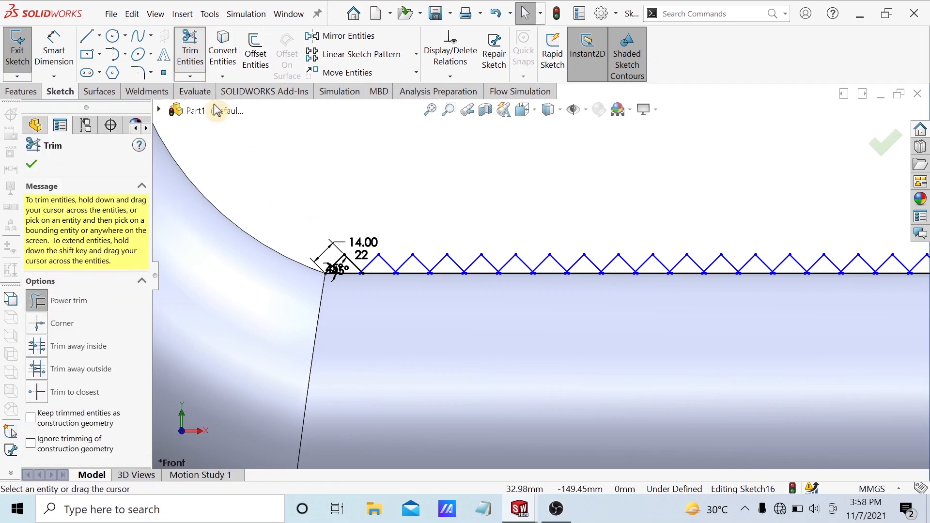
pyautogui.scroll(-5, 390, 274)
pyautogui.scroll(3, 225, 165)
pyautogui.scroll(1, 222, 161)
pyautogui.scroll(-10, 271, 203)
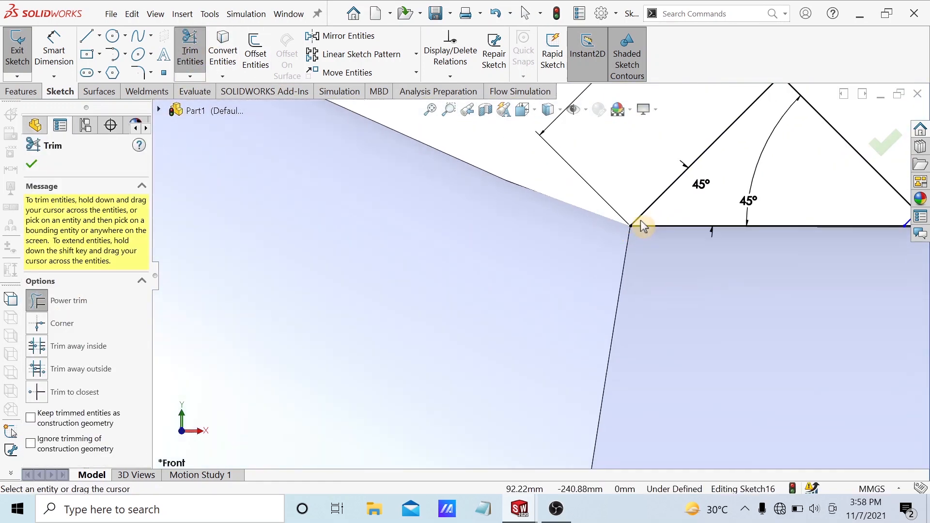
pyautogui.scroll(3, 641, 223)
pyautogui.scroll(-6, 664, 232)
pyautogui.scroll(-3, 755, 268)
pyautogui.scroll(2, 729, 315)
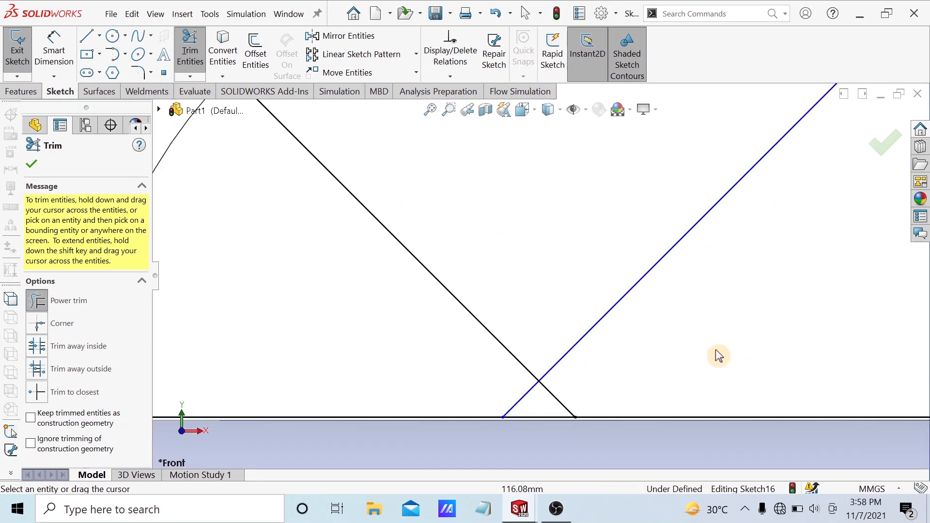
pyautogui.moveTo(468, 385); pyautogui.dragTo(529, 398)
pyautogui.moveTo(637, 398); pyautogui.dragTo(641, 392)
pyautogui.scroll(5, 643, 390)
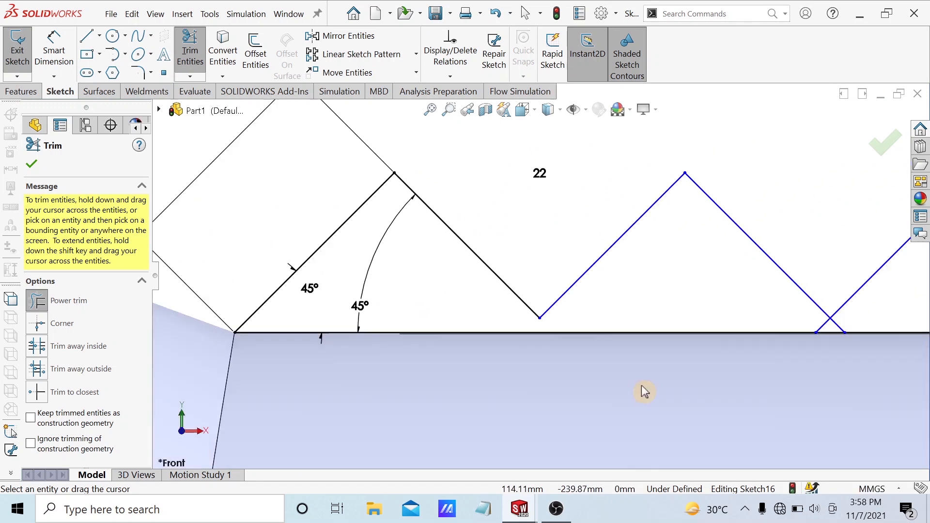
# - Power trim the crossing line ends at the second and third valleys from the bend junction
pyautogui.scroll(-6, 669, 290)
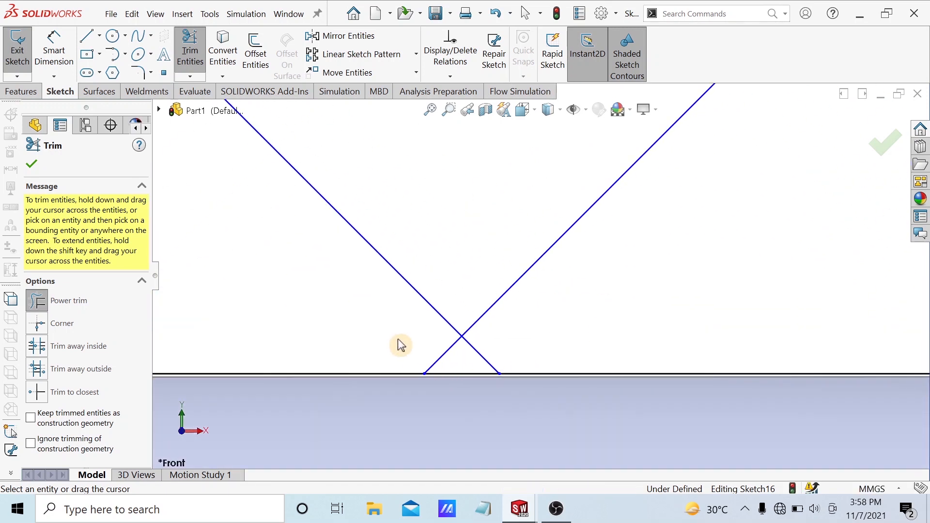
pyautogui.moveTo(512, 349); pyautogui.dragTo(514, 348)
pyautogui.scroll(5, 557, 338)
pyautogui.scroll(-6, 768, 306)
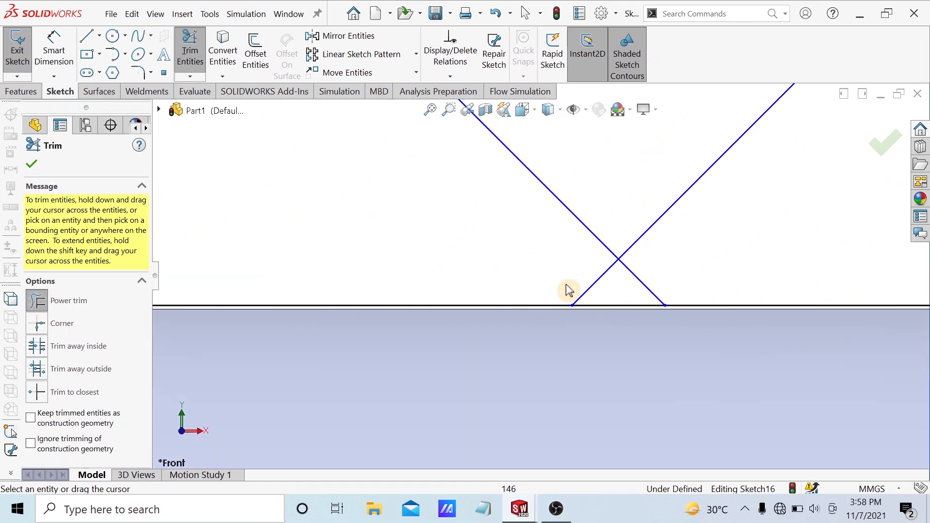
pyautogui.moveTo(528, 260)
pyautogui.mouseDown()
pyautogui.moveTo(622, 285)
pyautogui.moveTo(676, 277)
pyautogui.mouseUp()
pyautogui.scroll(5, 676, 277)
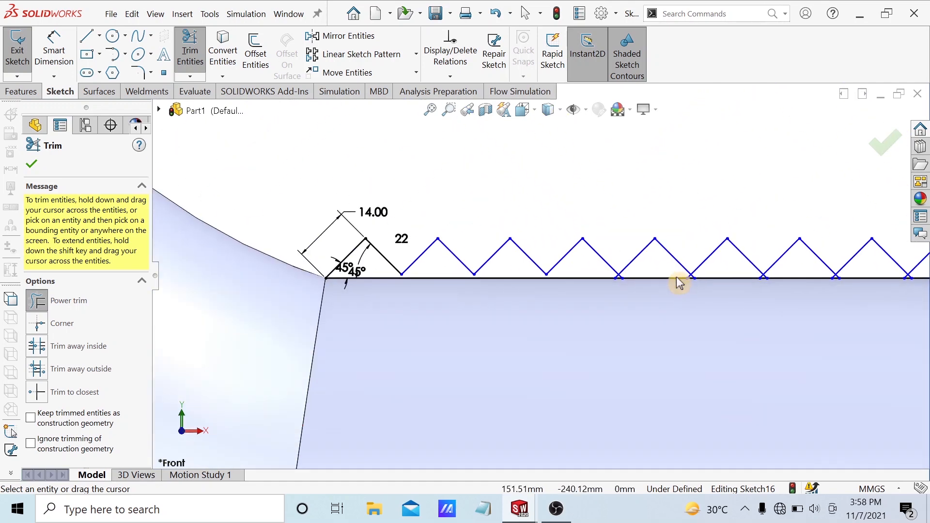
# - Power trim the crossing line ends at the fourth and fifth valleys of the tooth row
pyautogui.scroll(-6, 675, 278)
pyautogui.scroll(-5, 383, 271)
pyautogui.moveTo(499, 260); pyautogui.dragTo(580, 274)
pyautogui.scroll(5, 580, 273)
pyautogui.scroll(3, 588, 277)
pyautogui.scroll(-6, 600, 269)
pyautogui.scroll(3, 672, 289)
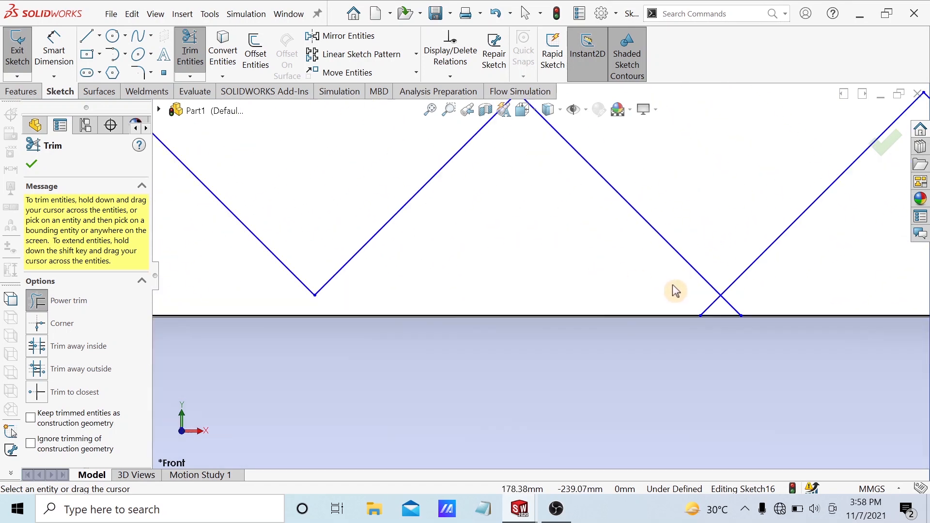
pyautogui.scroll(-3, 671, 289)
pyautogui.scroll(-3, 372, 247)
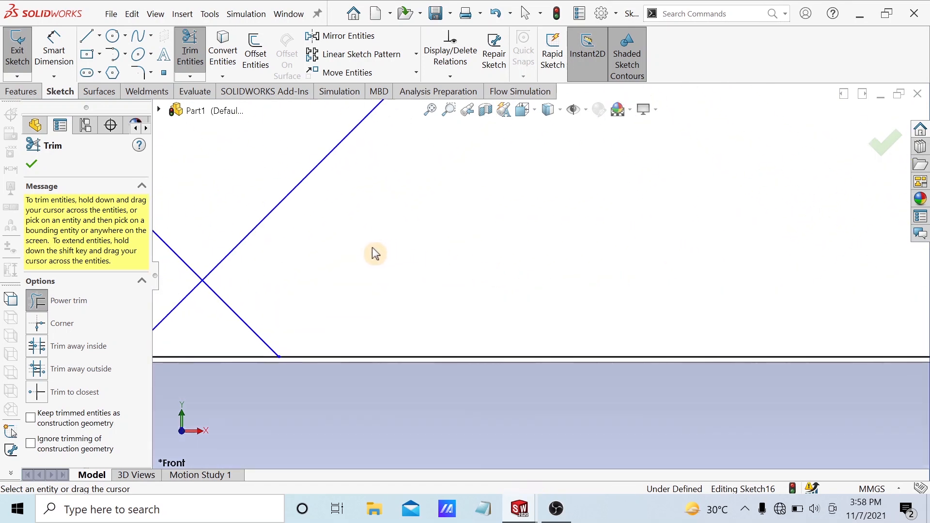
pyautogui.moveTo(332, 266)
pyautogui.mouseDown()
pyautogui.moveTo(363, 291)
pyautogui.moveTo(439, 297)
pyautogui.mouseUp()
pyautogui.scroll(4, 456, 290)
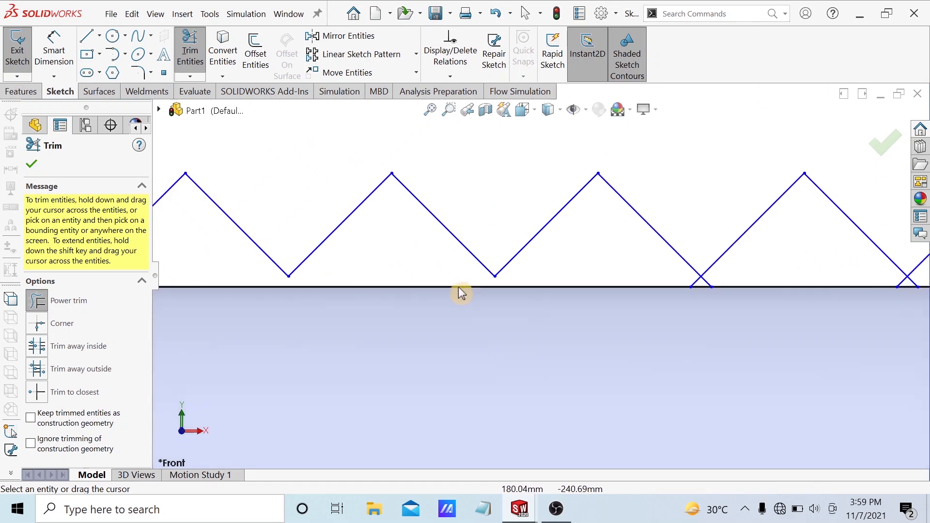
# - Power trim the crossing line ends at the sixth and seventh valleys of the tooth row
pyautogui.scroll(-5, 563, 299)
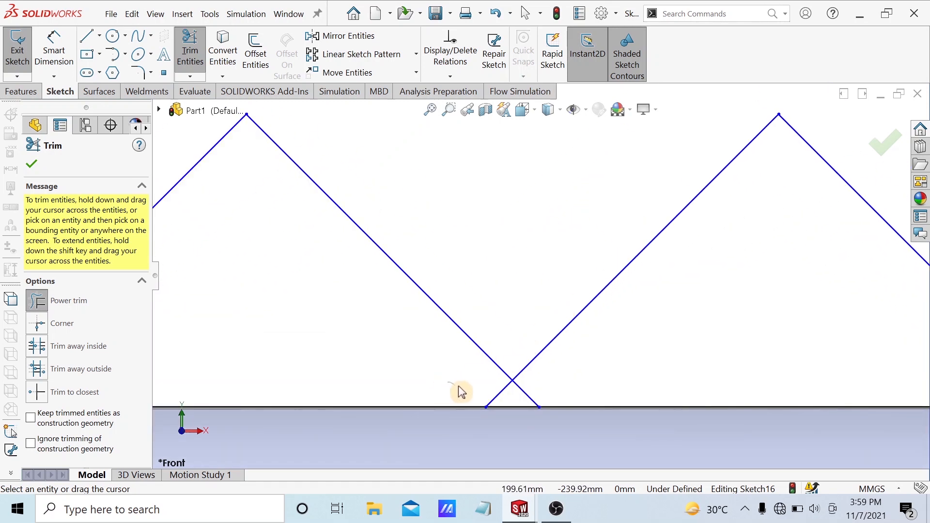
pyautogui.moveTo(458, 385); pyautogui.dragTo(550, 395)
pyautogui.scroll(5, 596, 375)
pyautogui.scroll(-3, 603, 301)
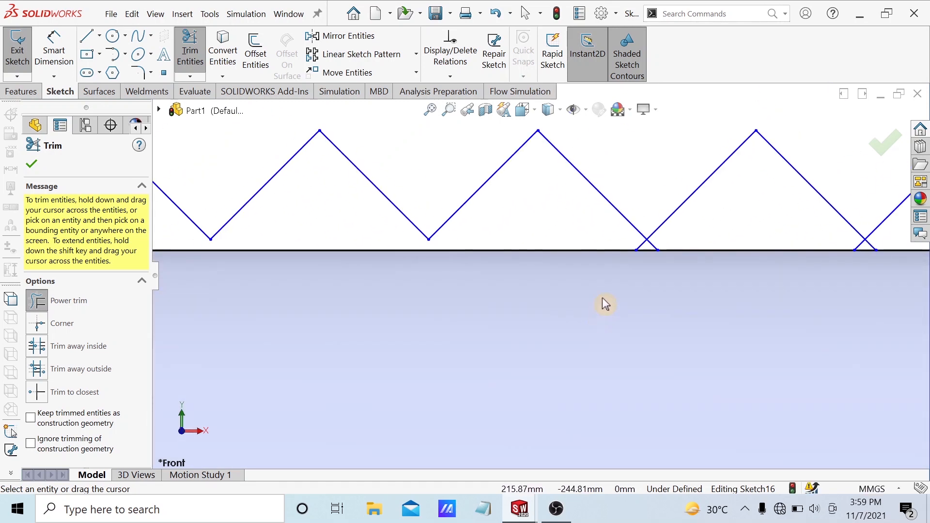
pyautogui.scroll(-3, 625, 242)
pyautogui.moveTo(660, 243); pyautogui.dragTo(722, 242)
pyautogui.scroll(6, 724, 242)
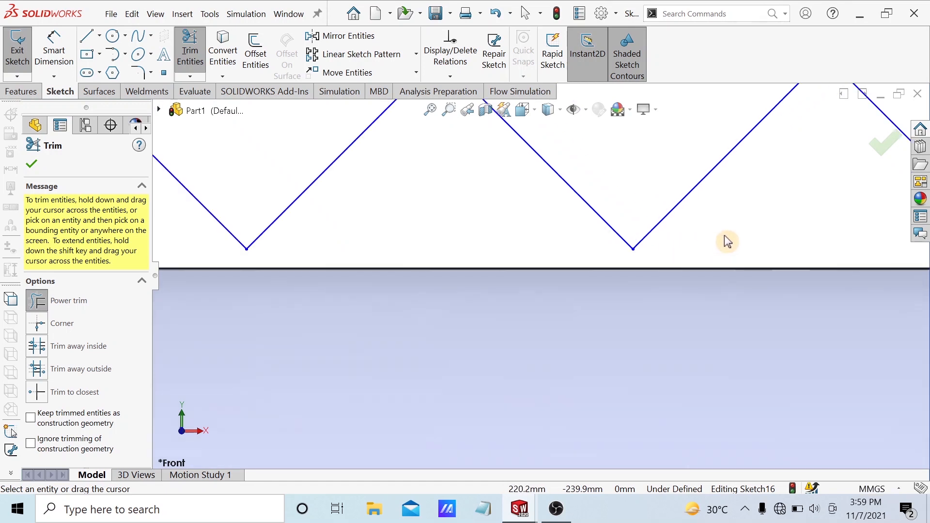
# - Power trim the crossing line ends at the eighth and ninth valleys of the tooth row
pyautogui.scroll(-5, 677, 266)
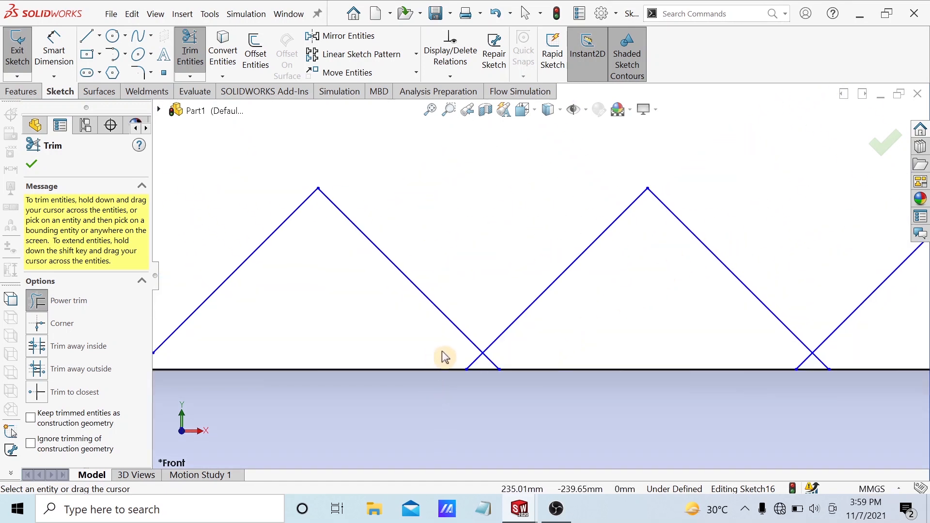
pyautogui.moveTo(508, 363); pyautogui.dragTo(528, 365)
pyautogui.scroll(4, 546, 361)
pyautogui.scroll(-4, 662, 280)
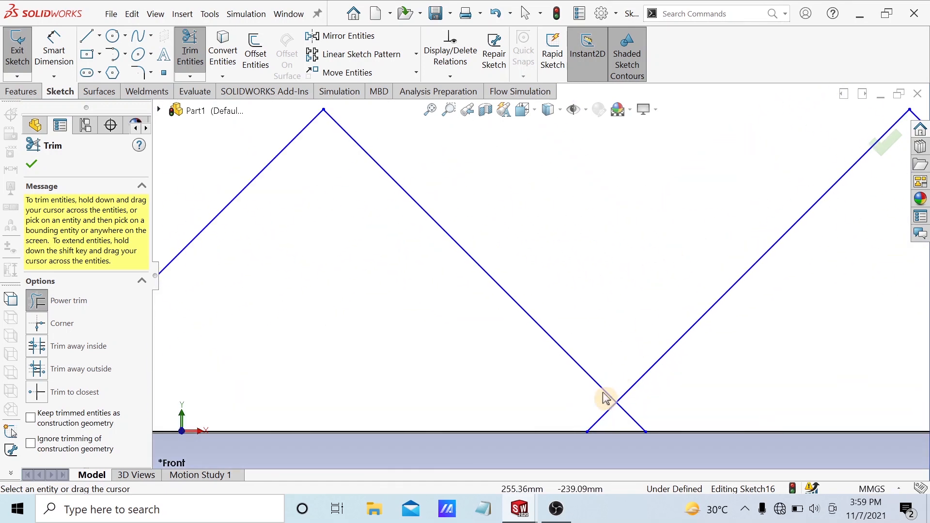
pyautogui.moveTo(581, 411); pyautogui.dragTo(638, 428)
pyautogui.scroll(3, 666, 423)
pyautogui.scroll(-3, 778, 326)
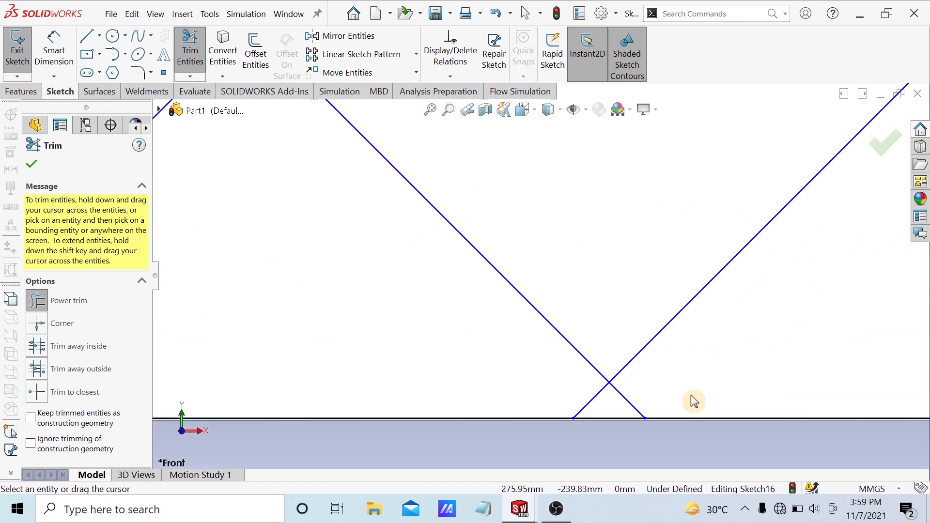
# - Power trim the crossing line ends at the tenth, eleventh and twelfth valleys of the tooth row
pyautogui.moveTo(577, 381)
pyautogui.mouseDown()
pyautogui.moveTo(623, 400)
pyautogui.moveTo(642, 387)
pyautogui.mouseUp()
pyautogui.scroll(3, 670, 373)
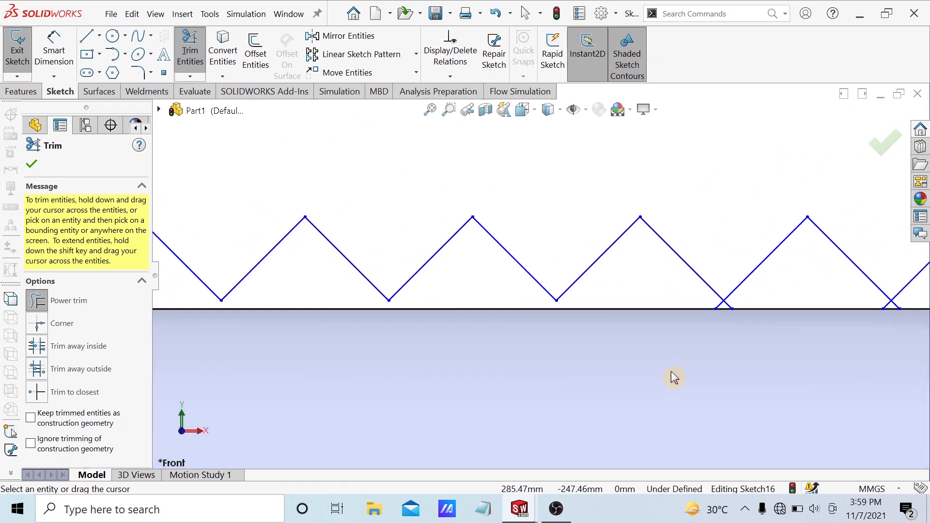
pyautogui.scroll(-2, 705, 305)
pyautogui.scroll(-3, 705, 306)
pyautogui.moveTo(430, 275); pyautogui.dragTo(545, 273)
pyautogui.scroll(3, 547, 283)
pyautogui.scroll(-3, 684, 269)
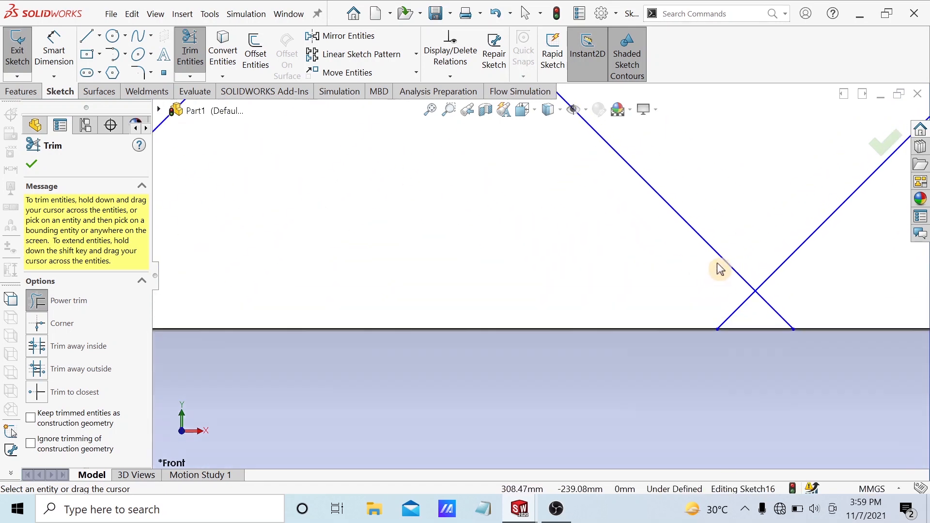
pyautogui.moveTo(779, 314); pyautogui.dragTo(787, 339)
pyautogui.scroll(4, 775, 347)
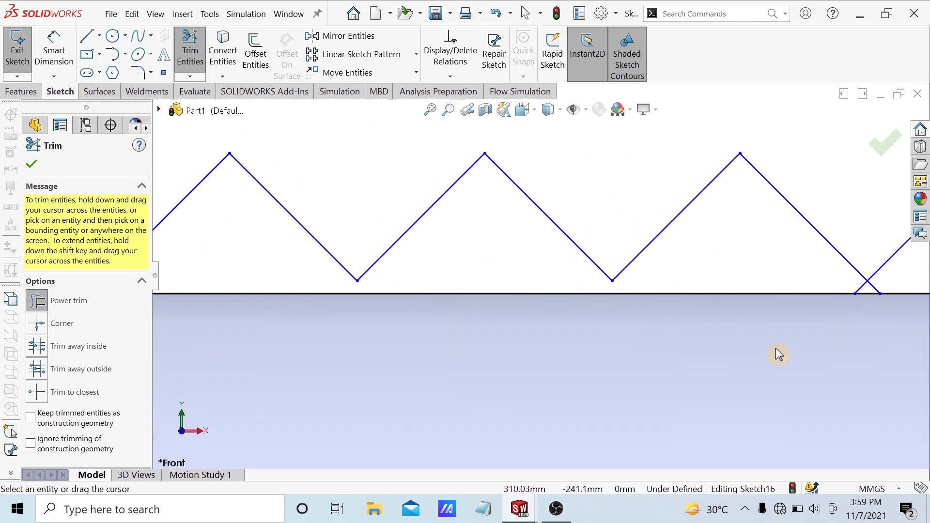
# - Power trim the crossing line ends at the thirteenth, fourteenth and fifteenth valleys of the tooth row
pyautogui.scroll(4, 772, 338)
pyautogui.scroll(-4, 541, 264)
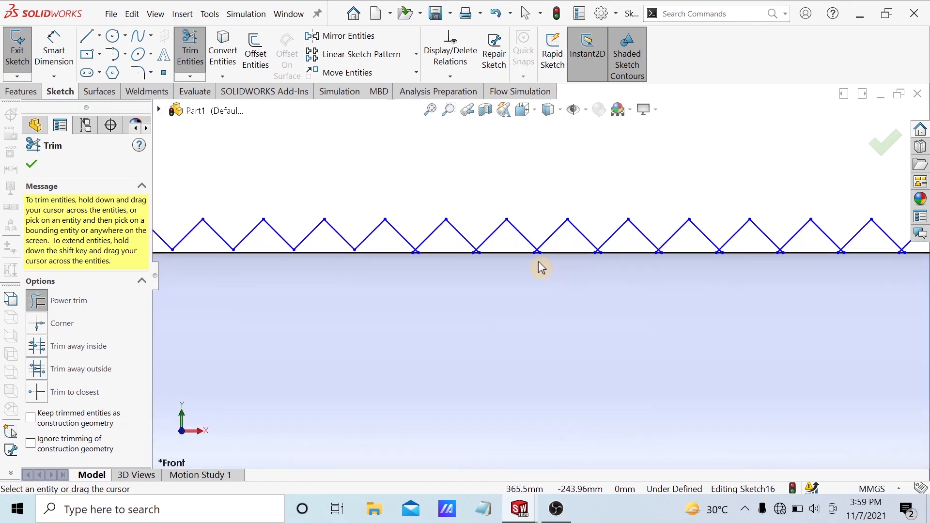
pyautogui.scroll(-3, 486, 255)
pyautogui.scroll(-2, 245, 261)
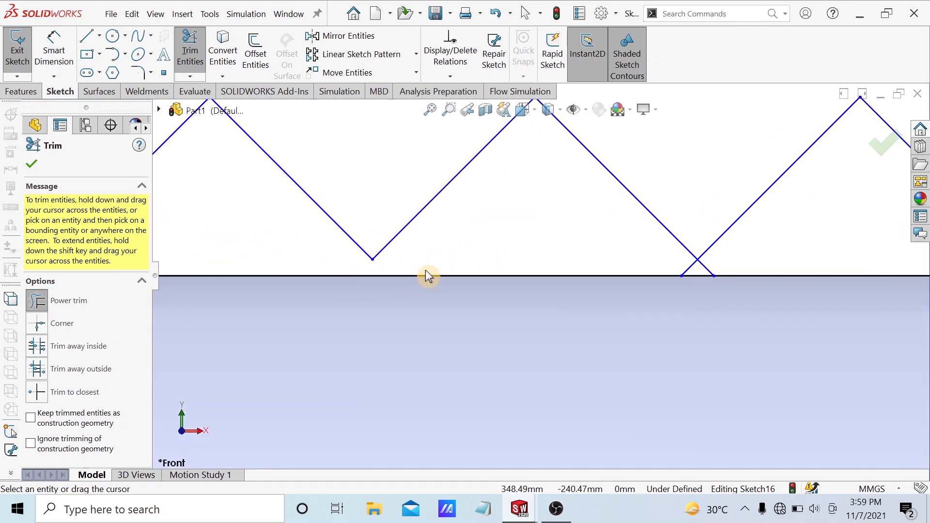
pyautogui.scroll(2, 657, 264)
pyautogui.moveTo(440, 272); pyautogui.dragTo(532, 295)
# - Power trim the crossing line ends at the sixteenth, seventeenth and eighteenth valleys of the tooth row
pyautogui.scroll(4, 599, 312)
pyautogui.scroll(-6, 602, 297)
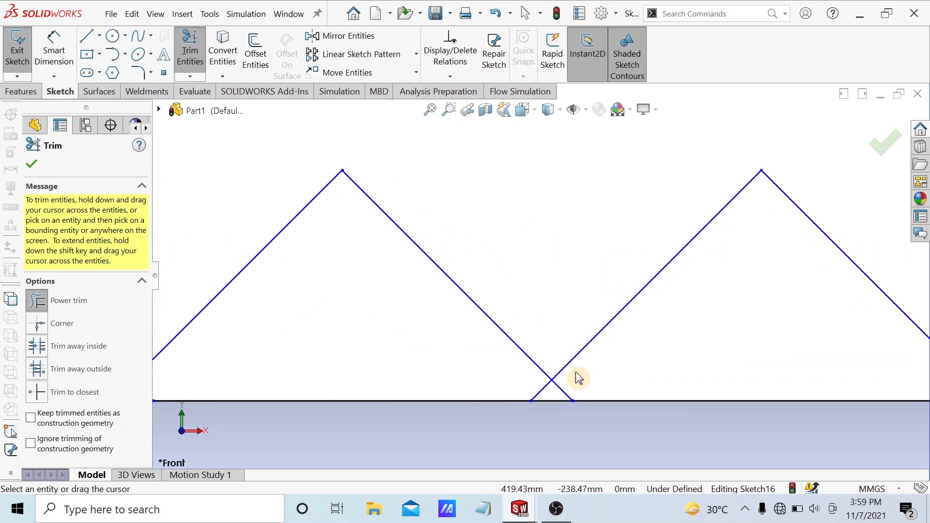
pyautogui.moveTo(535, 395); pyautogui.dragTo(581, 392)
pyautogui.scroll(6, 399, 377)
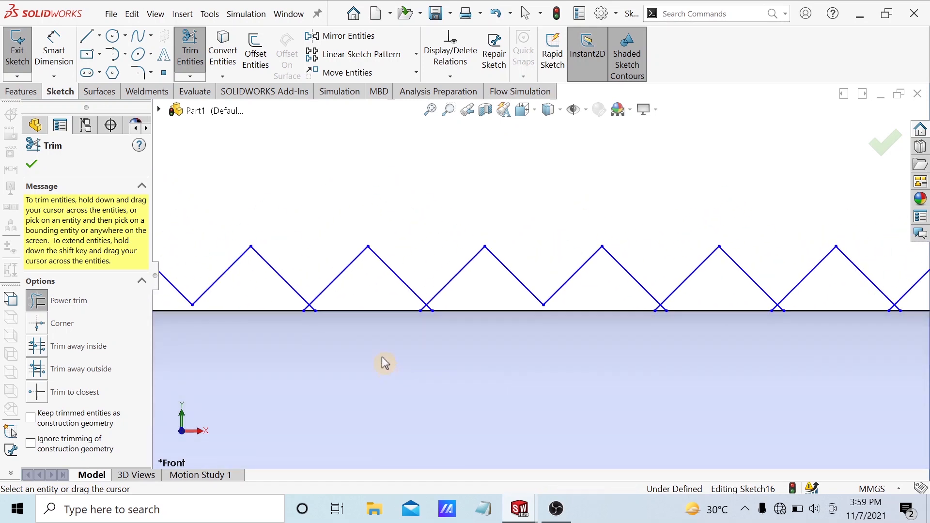
pyautogui.scroll(-5, 383, 357)
pyautogui.moveTo(503, 264); pyautogui.dragTo(557, 280)
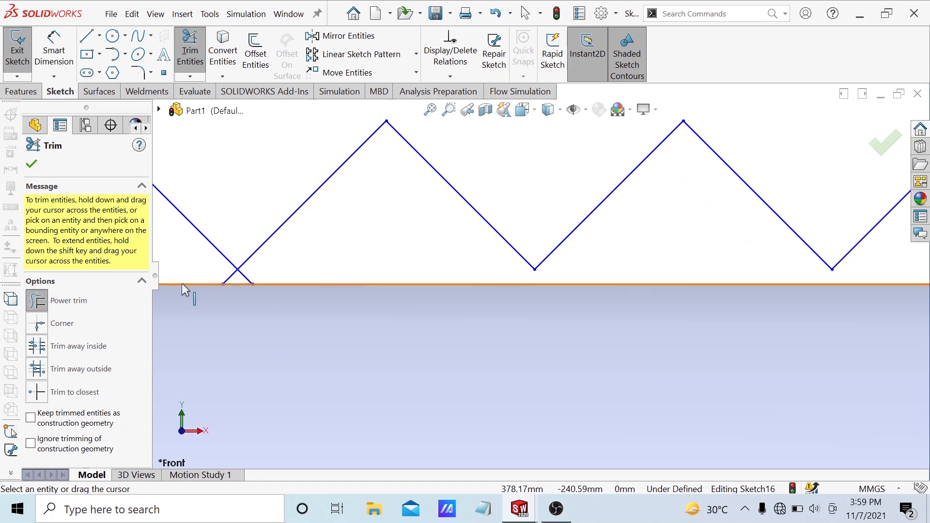
pyautogui.moveTo(245, 272); pyautogui.dragTo(257, 275)
pyautogui.scroll(4, 271, 276)
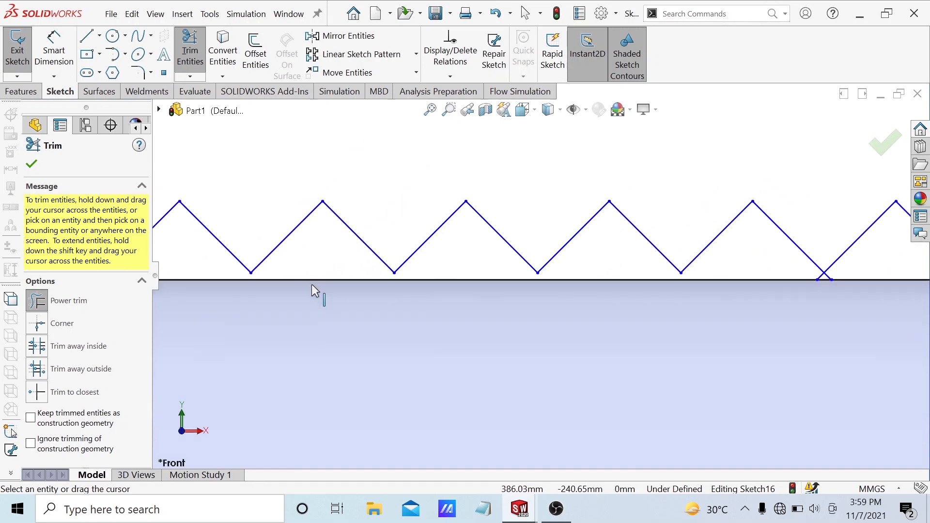
# - Power trim the crossing line ends at the nineteenth, twentieth and last valleys near the pipe's open end
pyautogui.scroll(5, 514, 288)
pyautogui.scroll(-4, 755, 267)
pyautogui.scroll(-6, 512, 298)
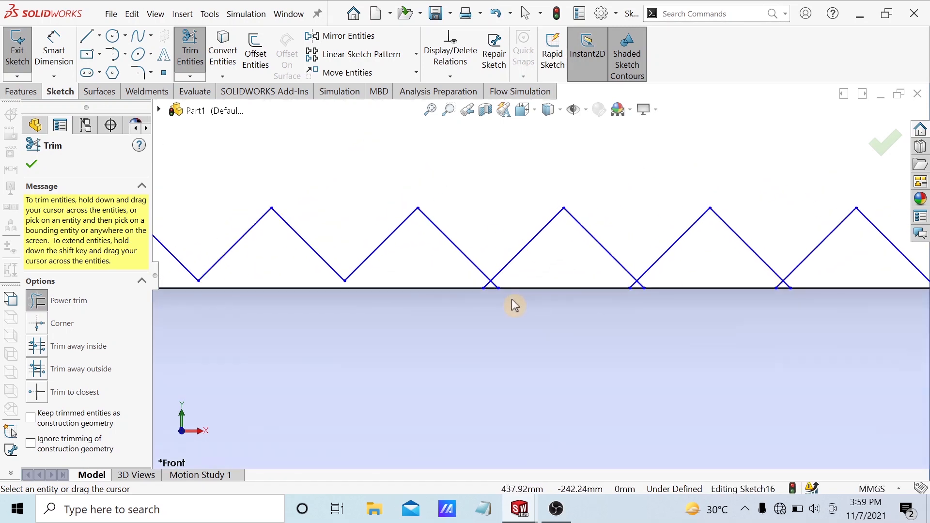
pyautogui.moveTo(592, 246); pyautogui.dragTo(614, 300)
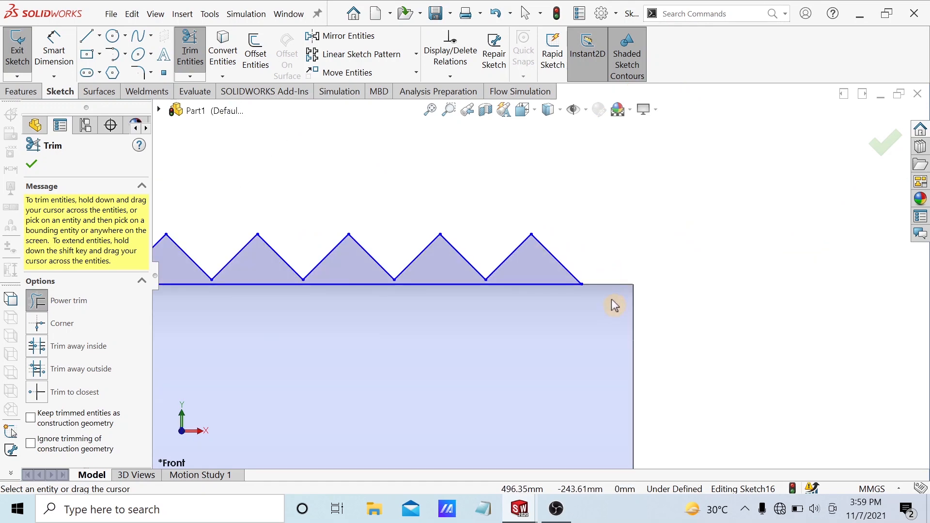
# - Check the whole tooth row from the bend junction to the pipe's open end for leftover line crossings
pyautogui.scroll(5, 614, 304)
pyautogui.scroll(3, 450, 276)
pyautogui.scroll(-6, 251, 283)
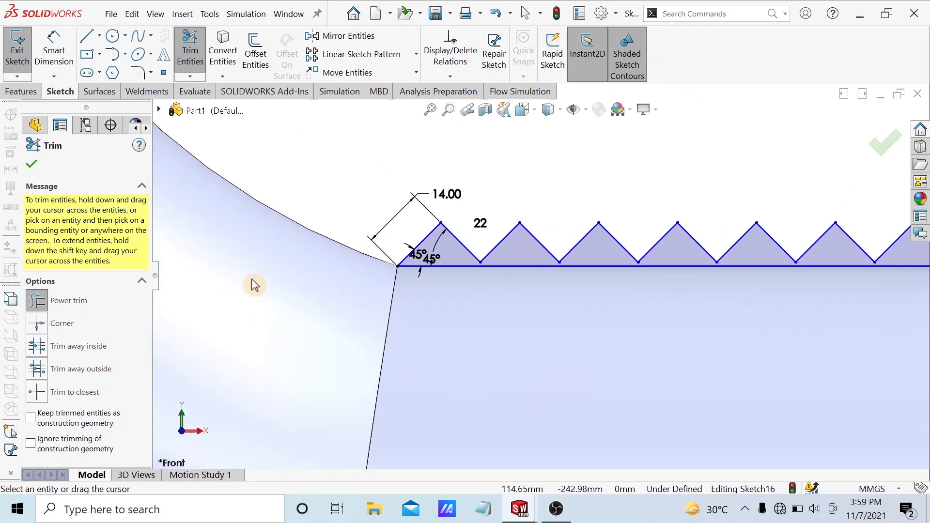
pyautogui.scroll(2, 394, 301)
pyautogui.scroll(4, 739, 269)
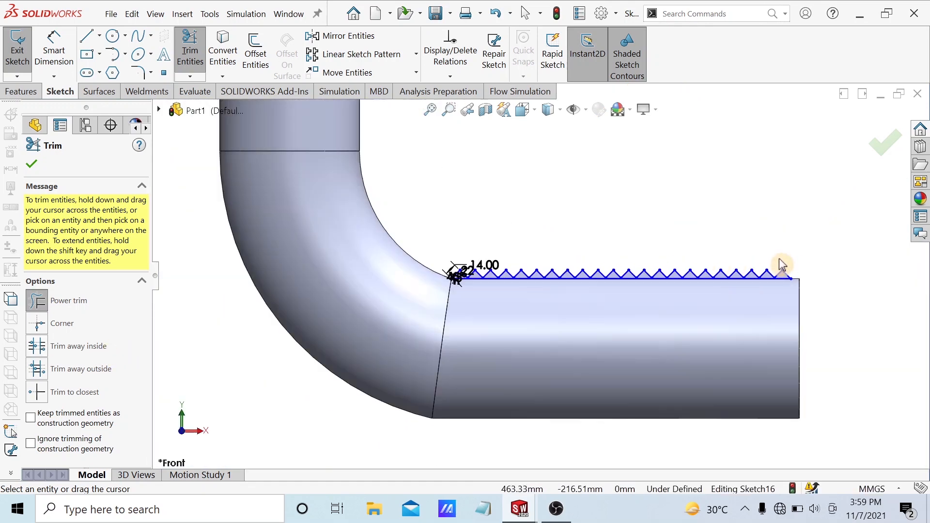
pyautogui.scroll(-6, 726, 295)
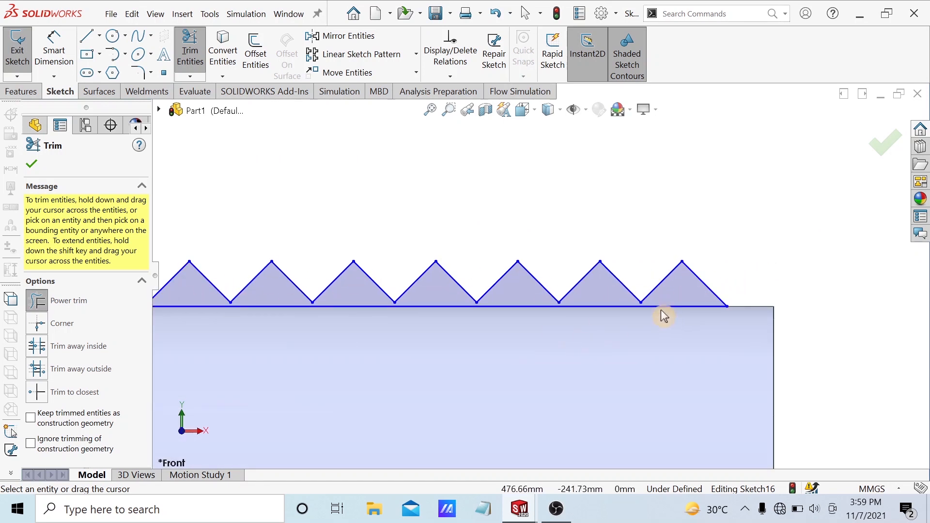
pyautogui.scroll(5, 599, 301)
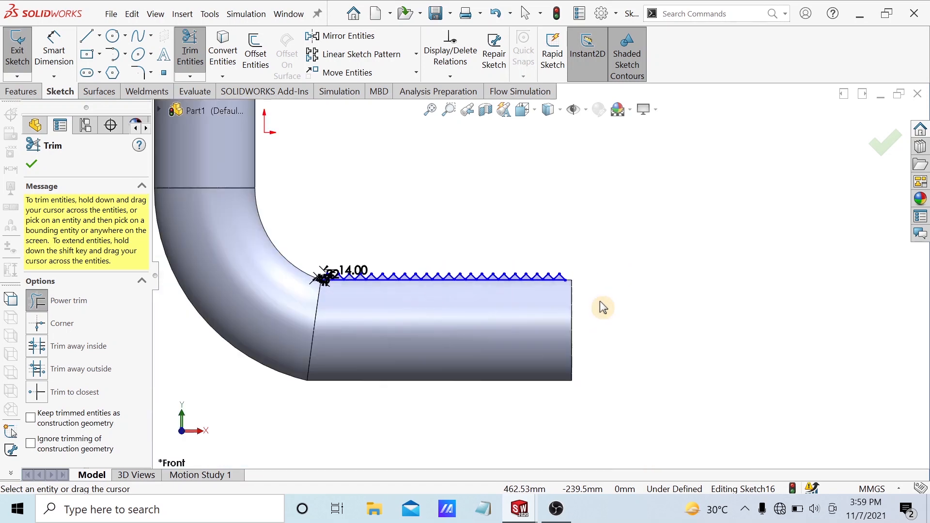
# - Draw a horizontal centerline about 419 mm long along the lower pipe's axis, from its open end to the bend junction
pyautogui.click(99, 36)
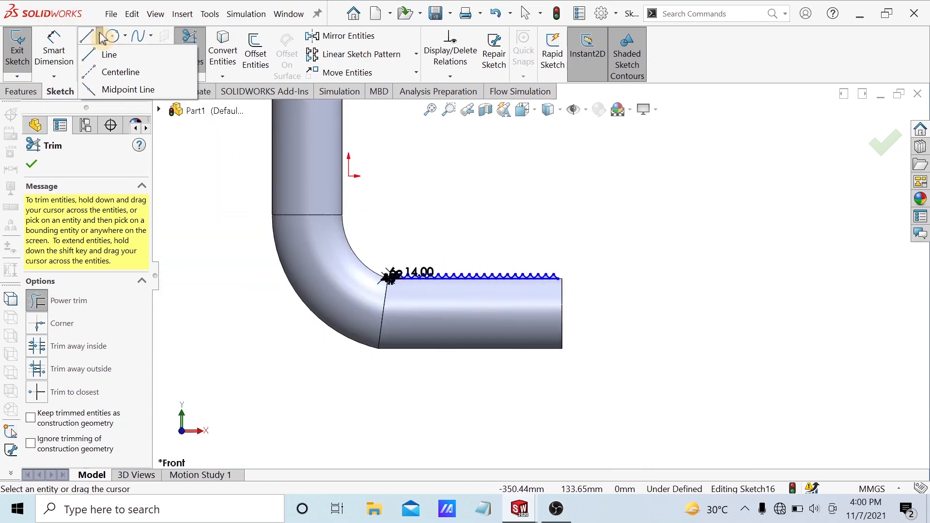
pyautogui.click(94, 69)
pyautogui.scroll(-5, 610, 366)
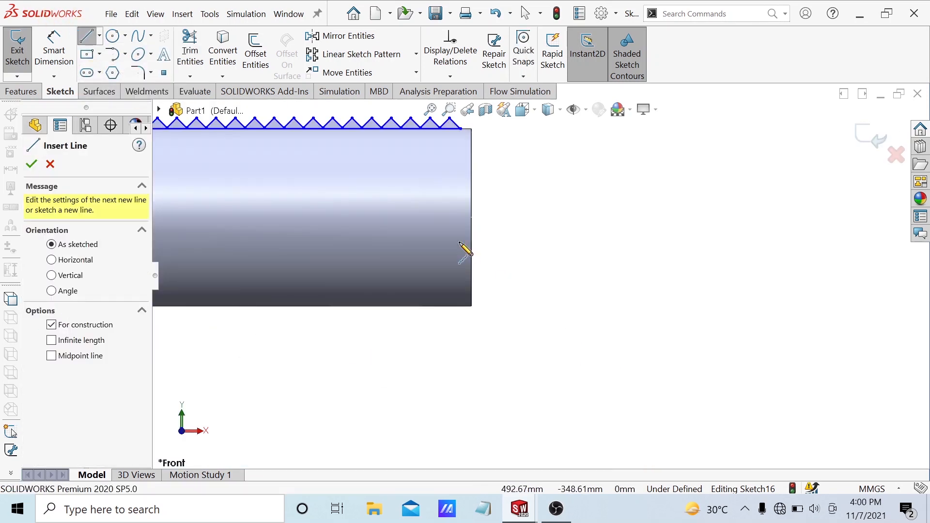
pyautogui.click(471, 216)
pyautogui.scroll(3, 470, 217)
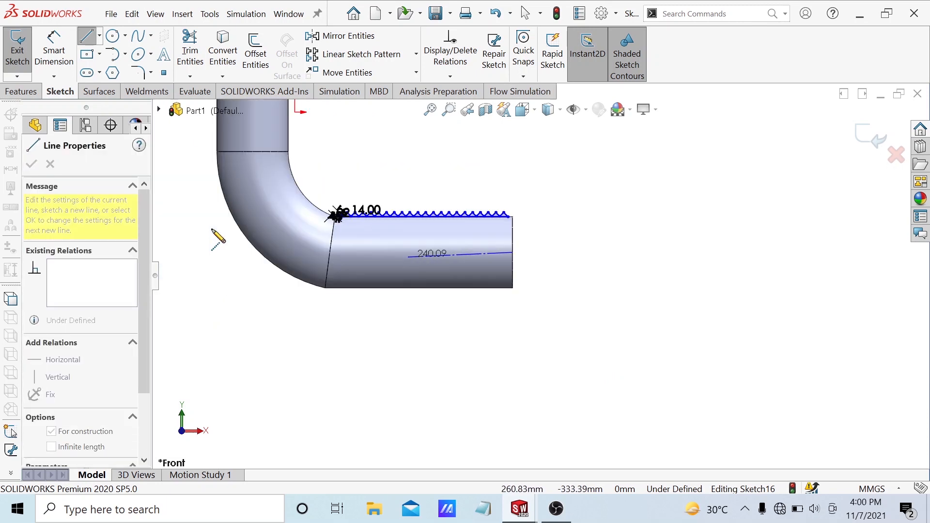
pyautogui.scroll(-4, 382, 283)
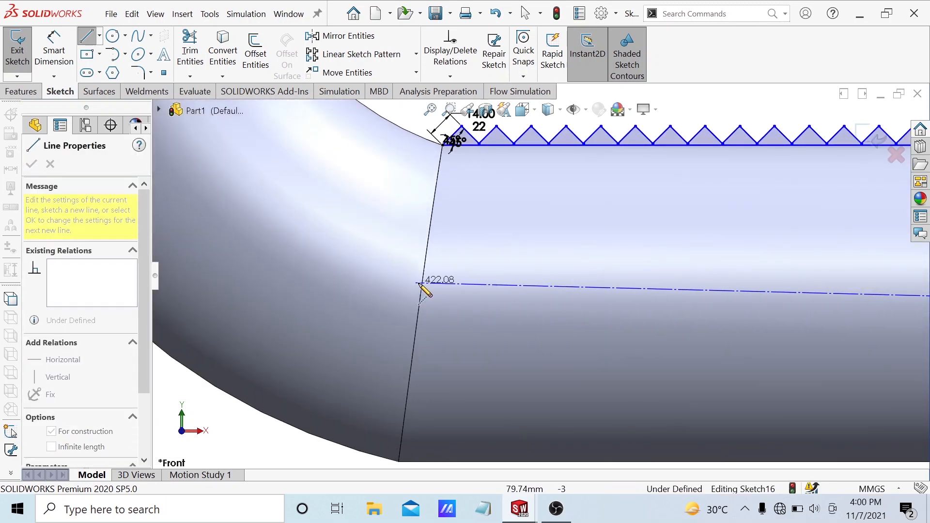
pyautogui.click(417, 298)
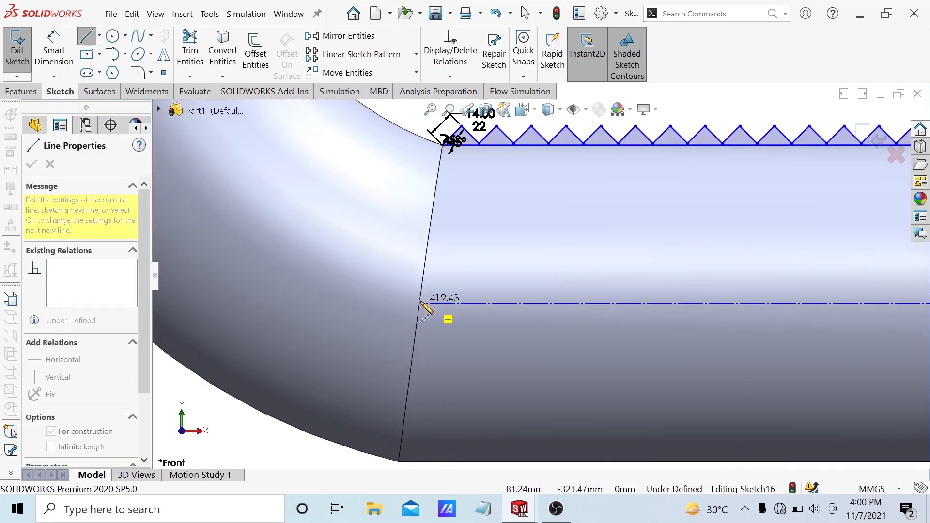
pyautogui.press('Escape')
pyautogui.scroll(3, 575, 304)
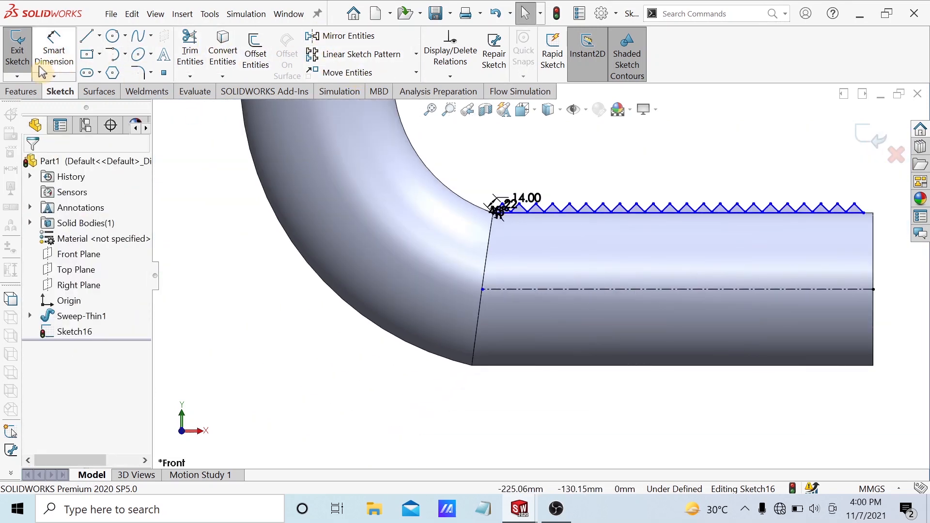
# - Revolve the tooth profile 360 degrees about the centerline as a boss with Merge result enabled
pyautogui.click(20, 92)
pyautogui.click(60, 58)
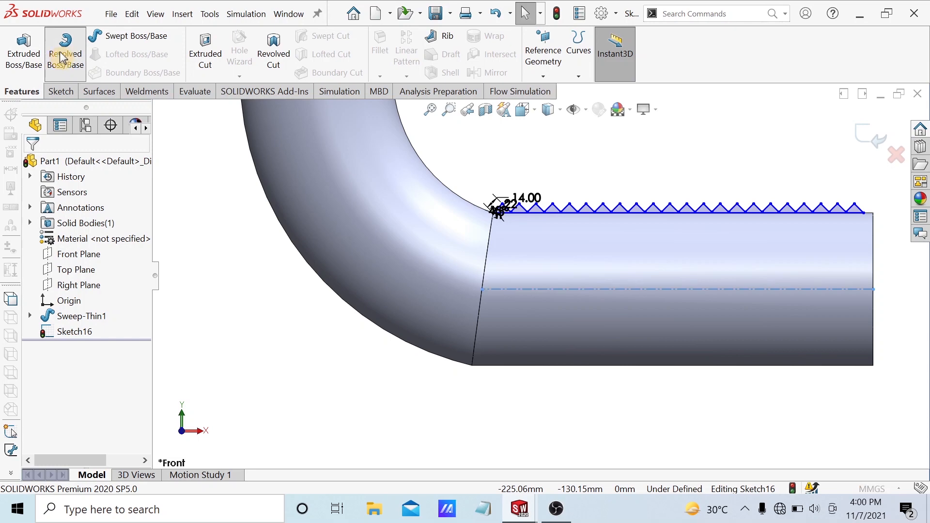
pyautogui.scroll(-2, 534, 217)
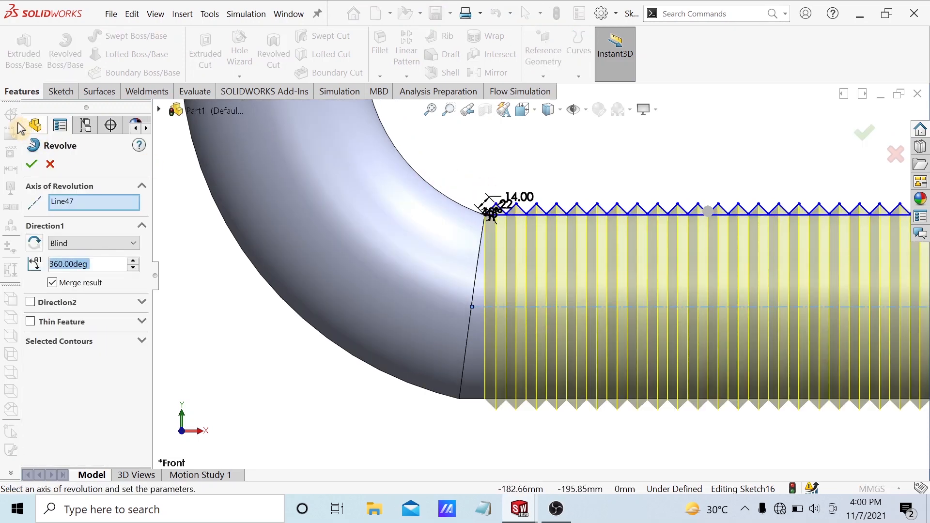
pyautogui.click(30, 166)
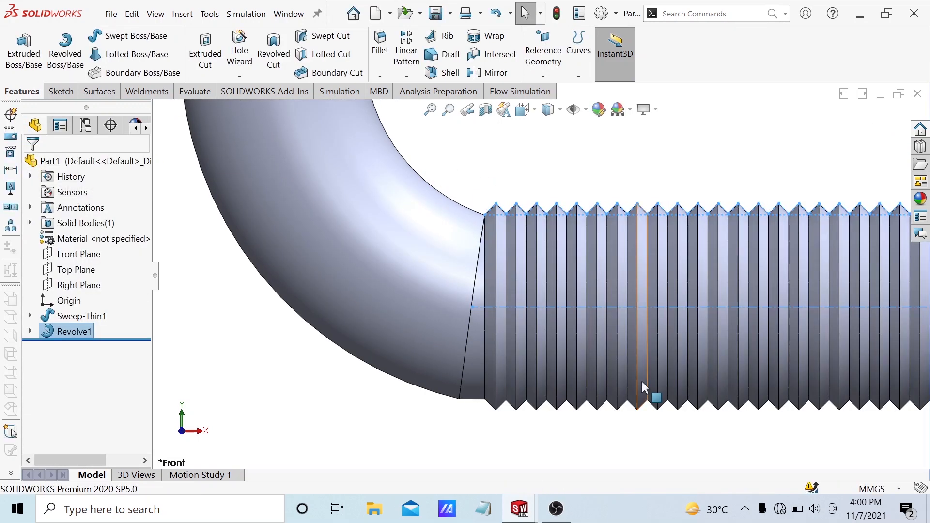
# - Start a sketch on the Front Plane and orient the view normal to it
pyautogui.scroll(5, 635, 378)
pyautogui.moveTo(725, 299); pyautogui.dragTo(726, 326, button='middle')
pyautogui.press('space')
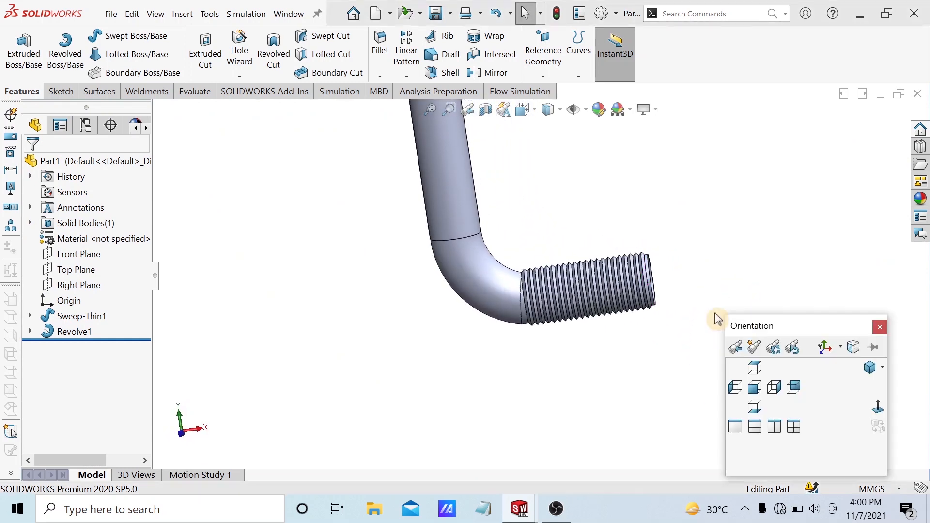
pyautogui.click(694, 298)
pyautogui.scroll(-5, 626, 270)
pyautogui.scroll(9, 625, 269)
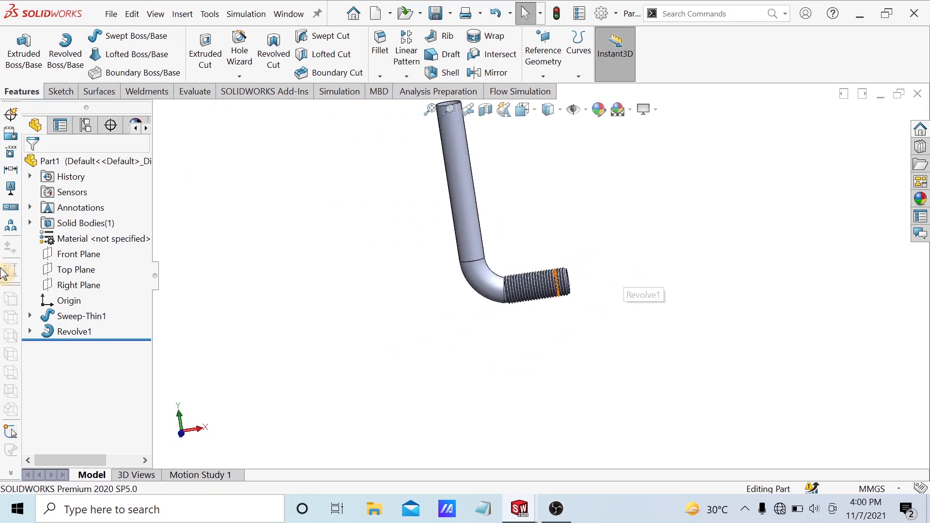
pyautogui.click(78, 254)
pyautogui.click(73, 239)
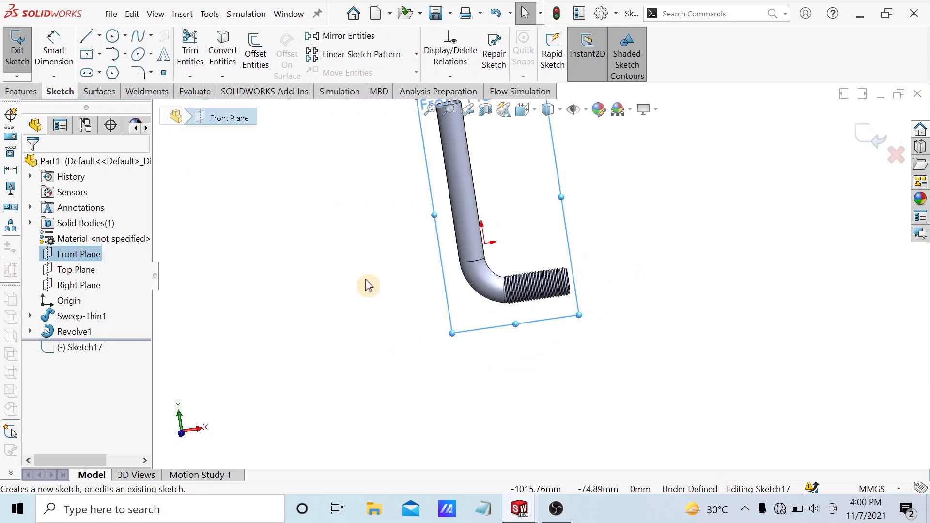
pyautogui.press('space')
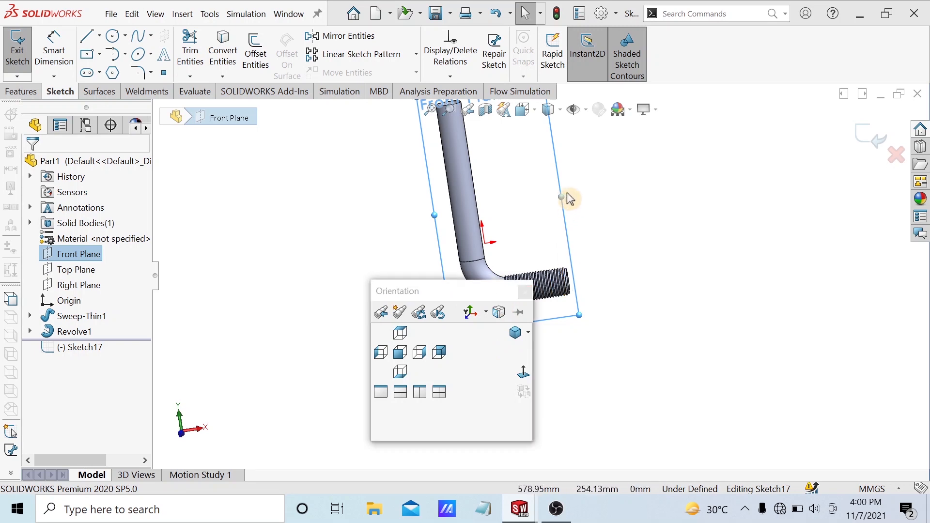
pyautogui.click(654, 192)
pyautogui.press('space')
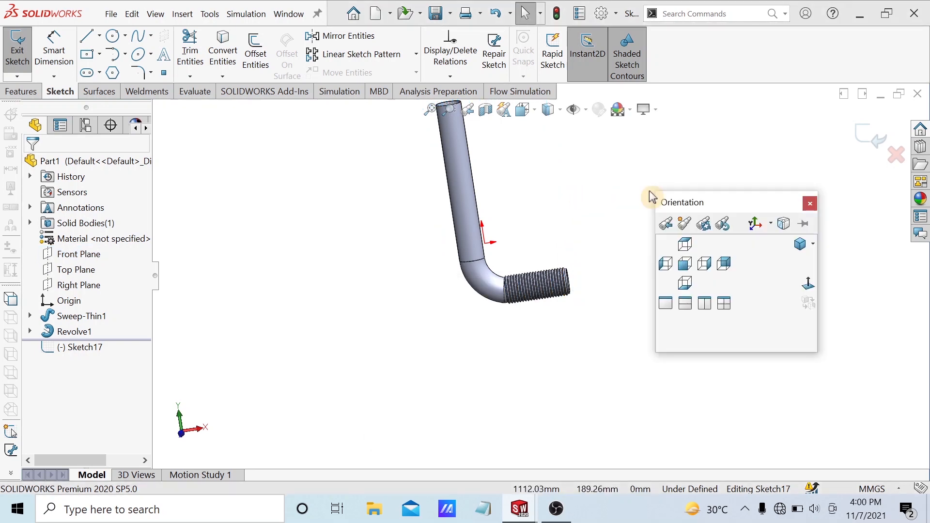
pyautogui.click(58, 255)
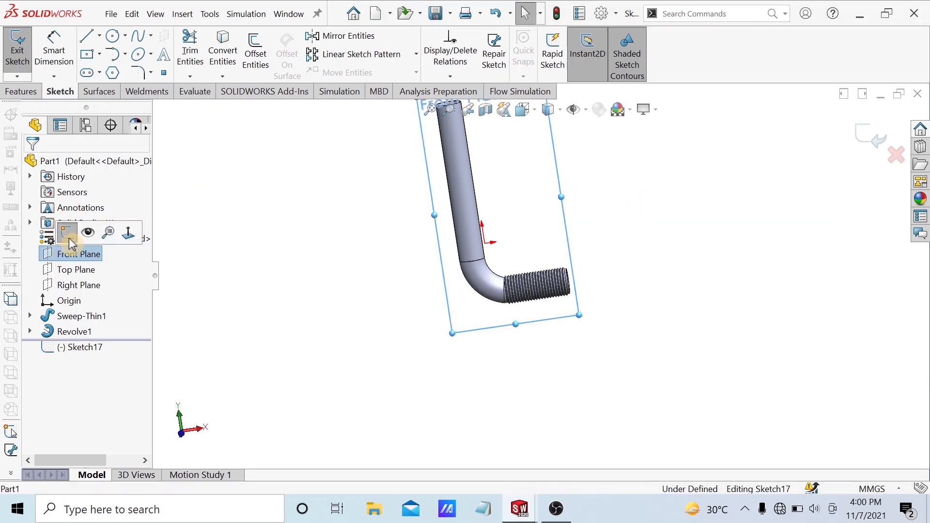
pyautogui.click(130, 237)
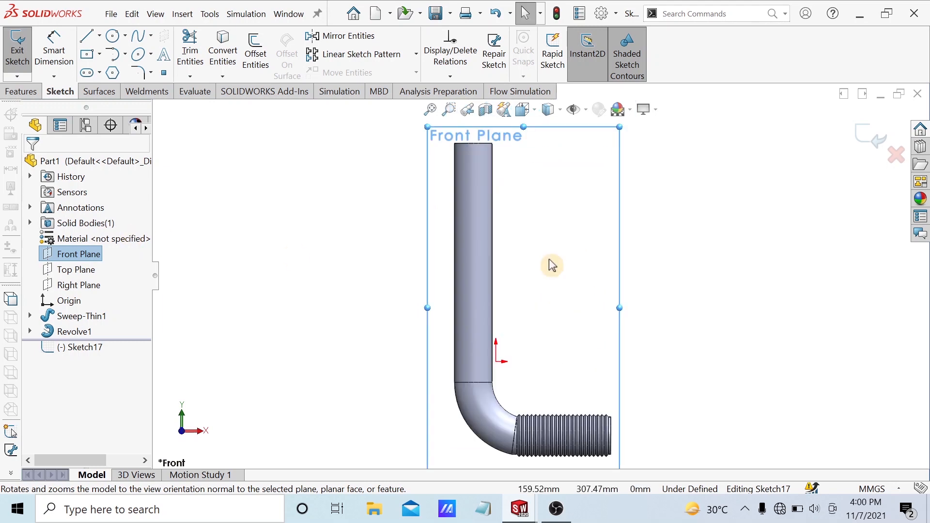
# - Sketch a two-line triangular tooth with sides about 30 mm long on the vertical pipe's inner-bend side, starting at its upper end corner
pyautogui.click(88, 37)
pyautogui.scroll(-6, 513, 203)
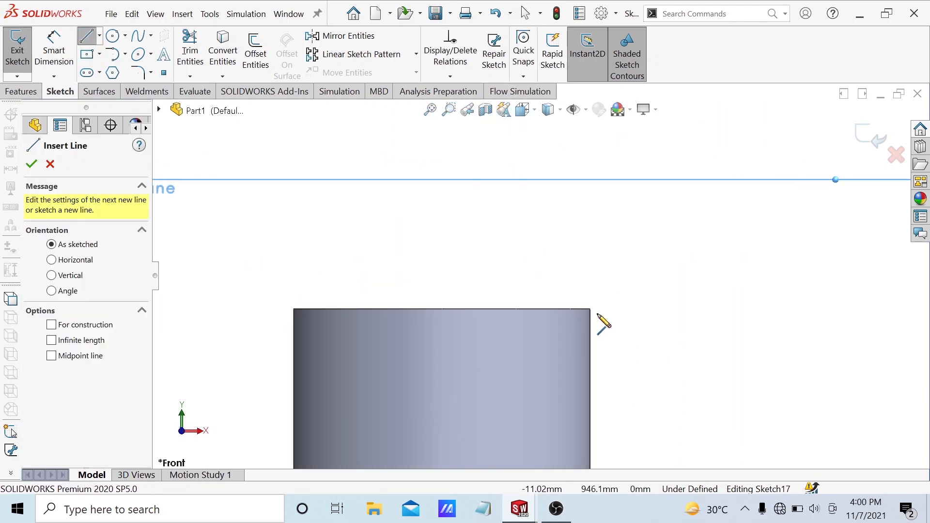
pyautogui.click(590, 309)
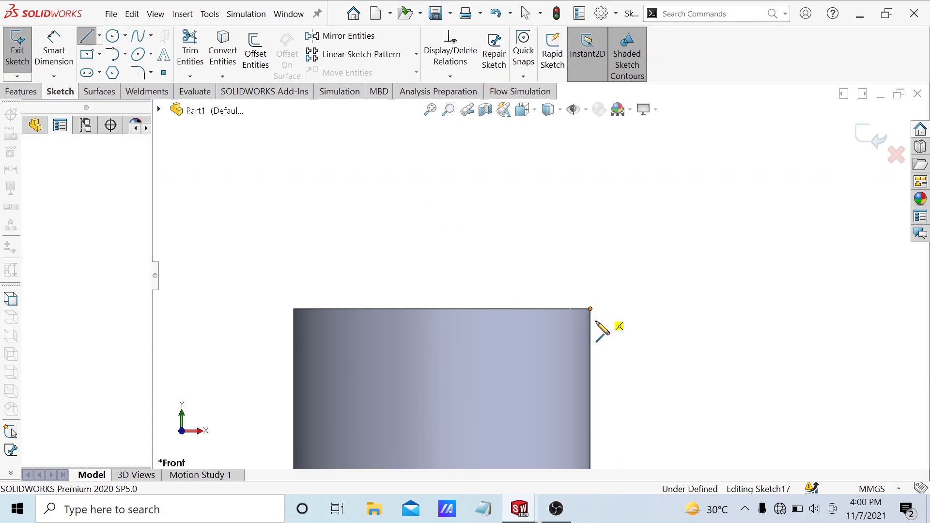
pyautogui.click(628, 346)
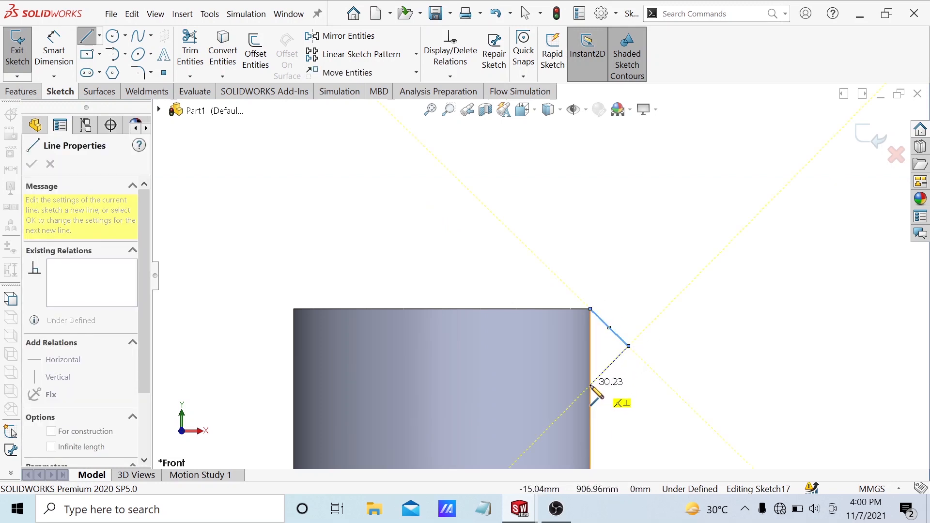
pyautogui.press('Escape')
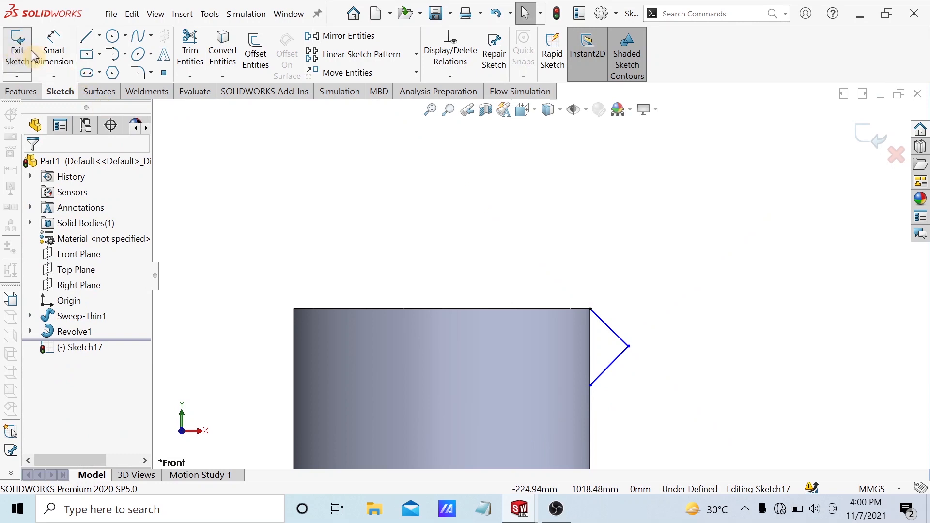
pyautogui.click(50, 55)
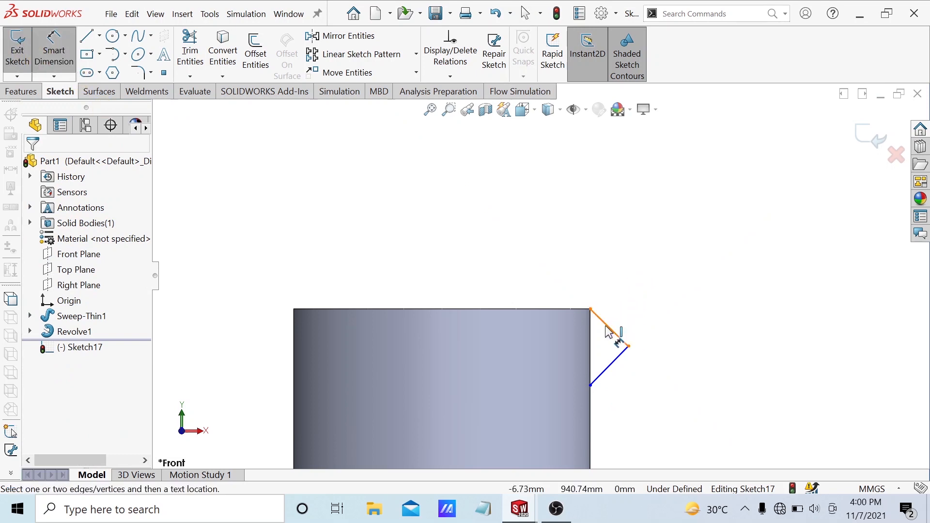
pyautogui.click(606, 329)
pyautogui.click(624, 290)
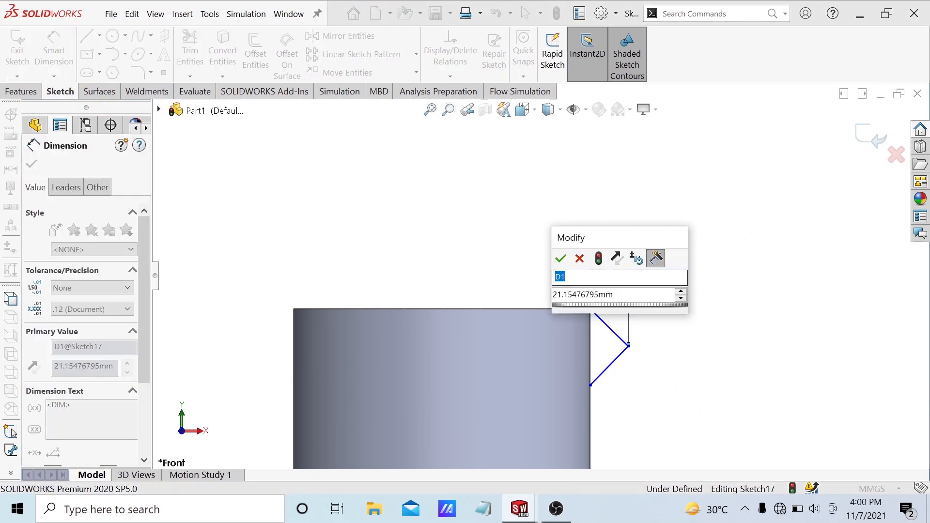
pyautogui.press('Escape')
pyautogui.hotkey('ctrl', 'z')
# - Dimension the tooth's upper sloping side along its length and set it to 14 mm
pyautogui.click(638, 300)
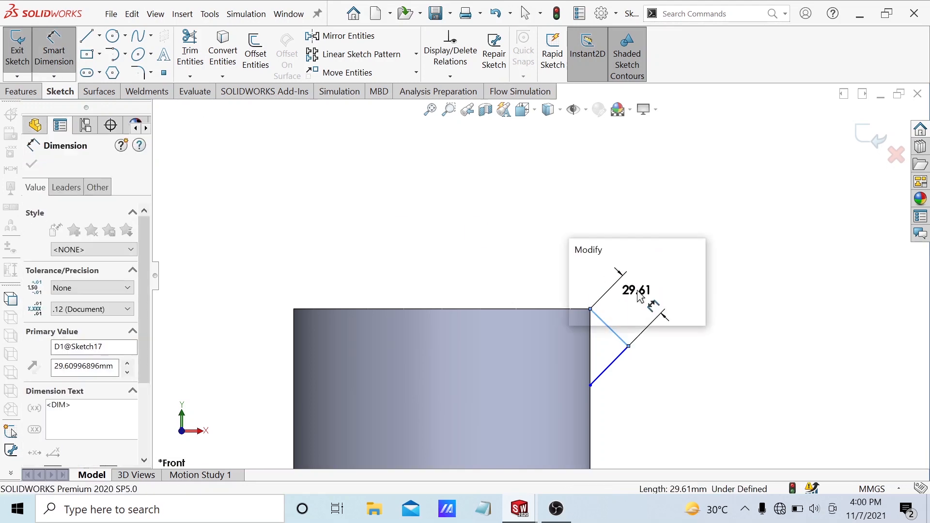
pyautogui.press('Tab')
pyautogui.write('1')
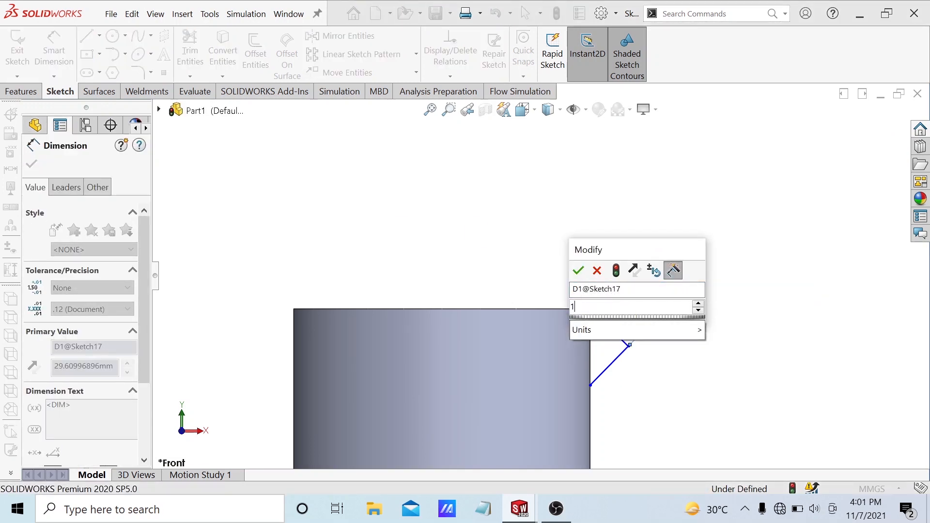
pyautogui.click(577, 272)
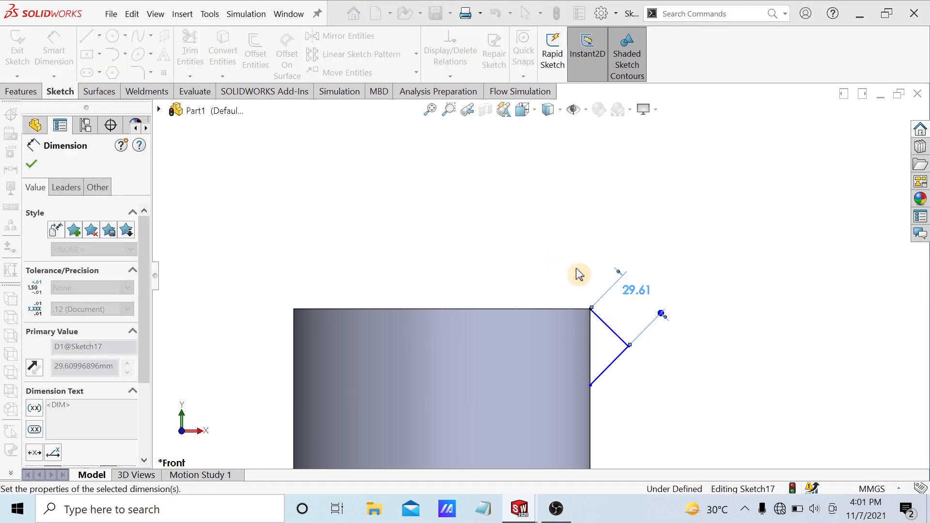
pyautogui.press('Escape')
# - Dimension the angle between the tooth's upper side and the vertical pipe edge and set it to 45 degrees
pyautogui.scroll(-5, 627, 335)
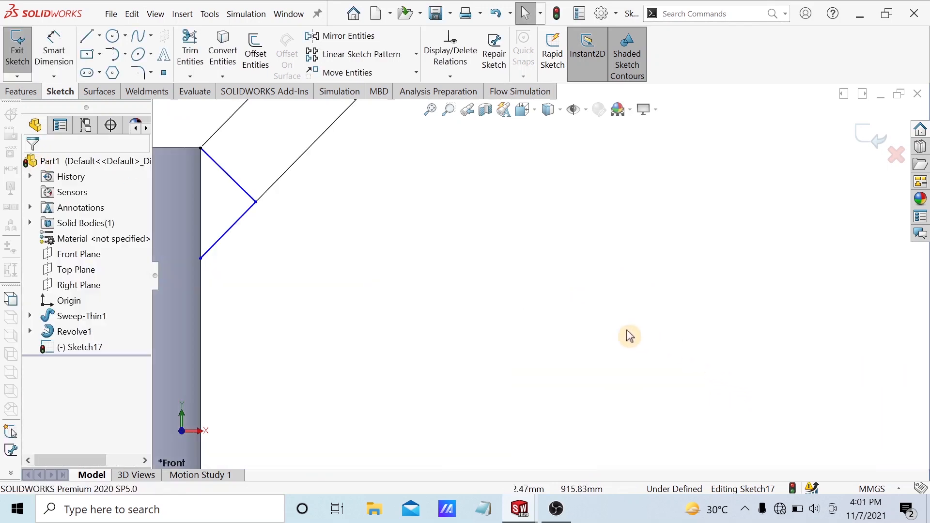
pyautogui.scroll(3, 438, 247)
pyautogui.click(53, 48)
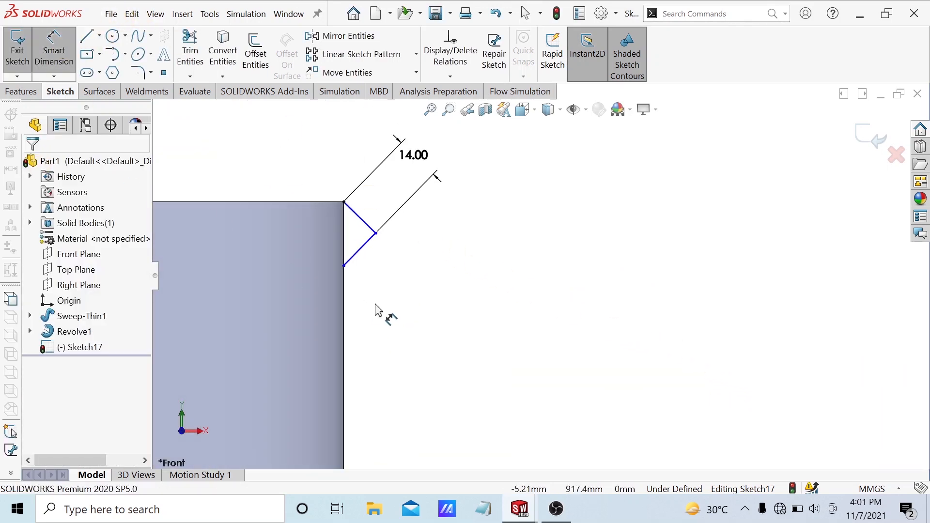
pyautogui.scroll(-4, 373, 184)
pyautogui.scroll(2, 426, 189)
pyautogui.scroll(-4, 499, 160)
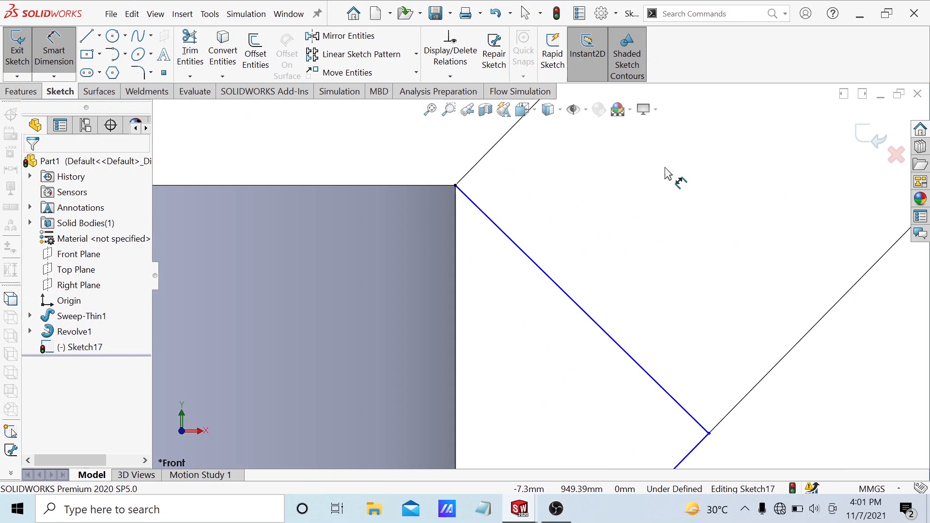
pyautogui.click(524, 259)
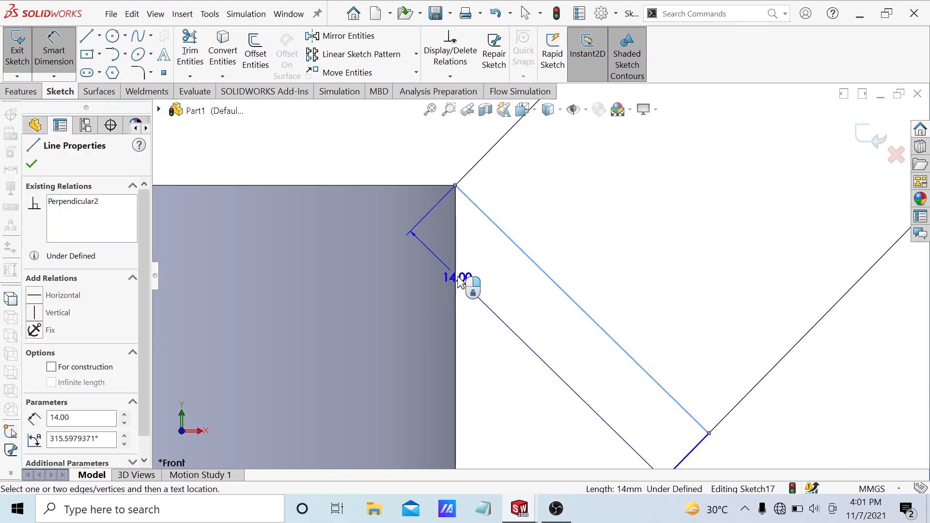
pyautogui.click(457, 283)
pyautogui.click(483, 279)
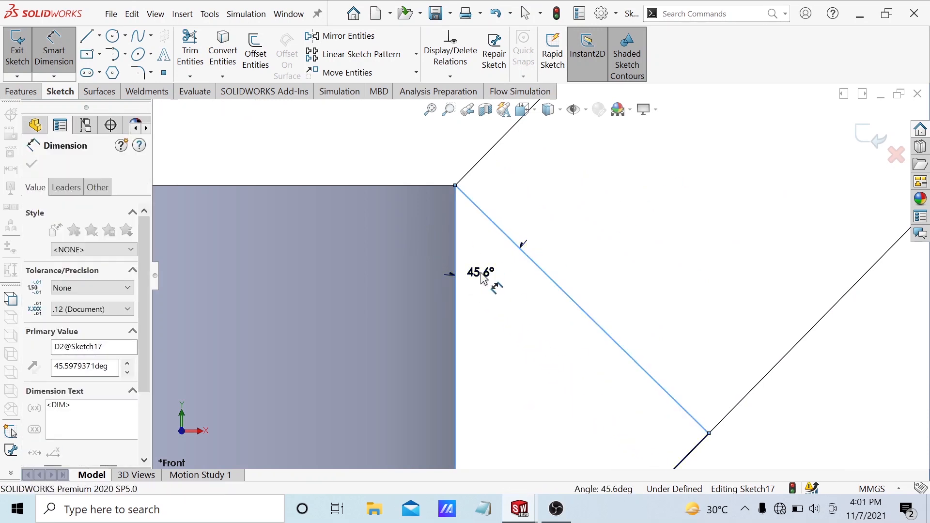
pyautogui.press('BackSpace')
pyautogui.write('1')
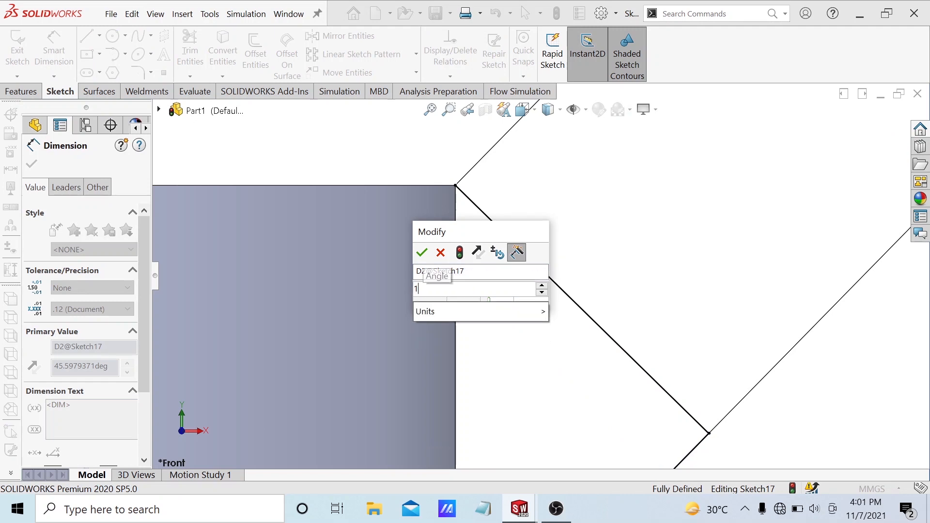
pyautogui.press('BackSpace')
pyautogui.write('5')
pyautogui.press('BackSpace')
pyautogui.write('45')
pyautogui.click(422, 253)
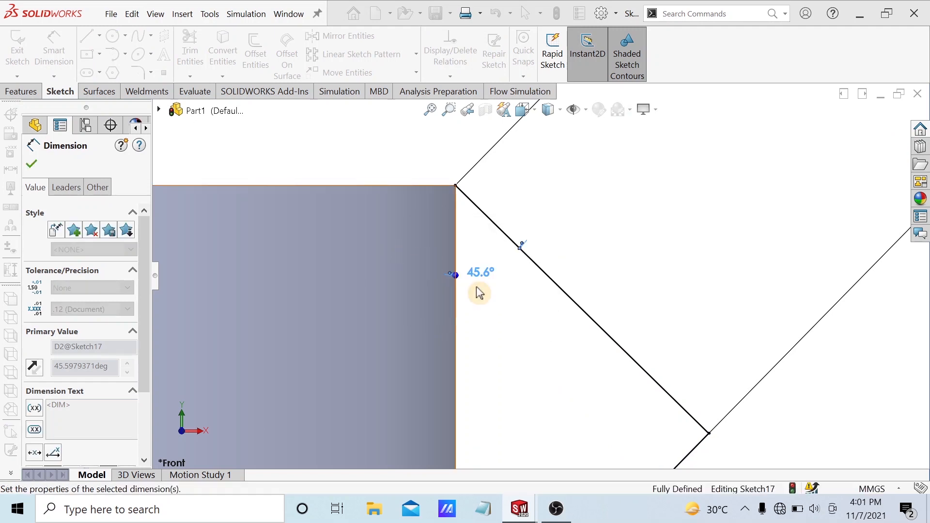
# - Try to add an angle dimension between the tooth's lower side and the vertical pipe edge
pyautogui.scroll(3, 543, 333)
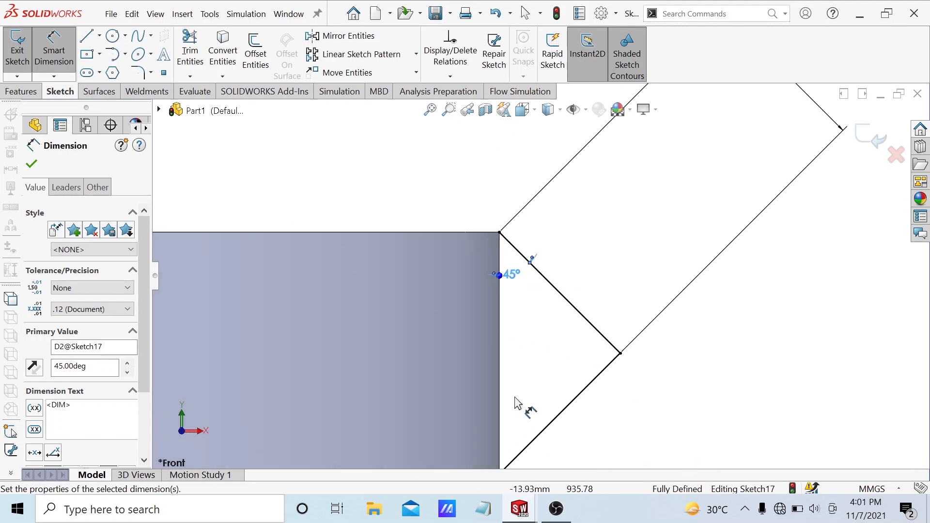
pyautogui.click(553, 421)
pyautogui.click(500, 408)
pyautogui.click(523, 392)
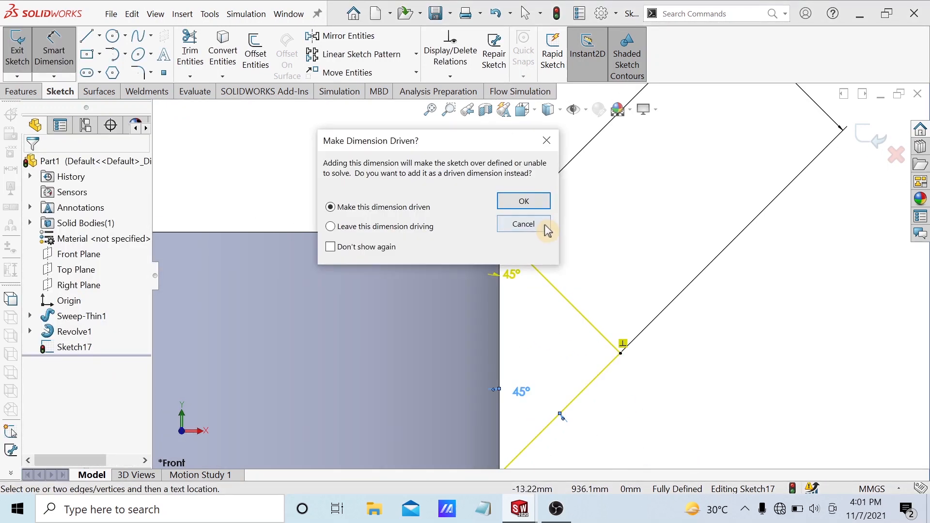
pyautogui.click(544, 224)
# - Draw a vertical line about 1040 mm long from the tooth's upper corner down the pipe edge to the bend junction
pyautogui.scroll(8, 563, 287)
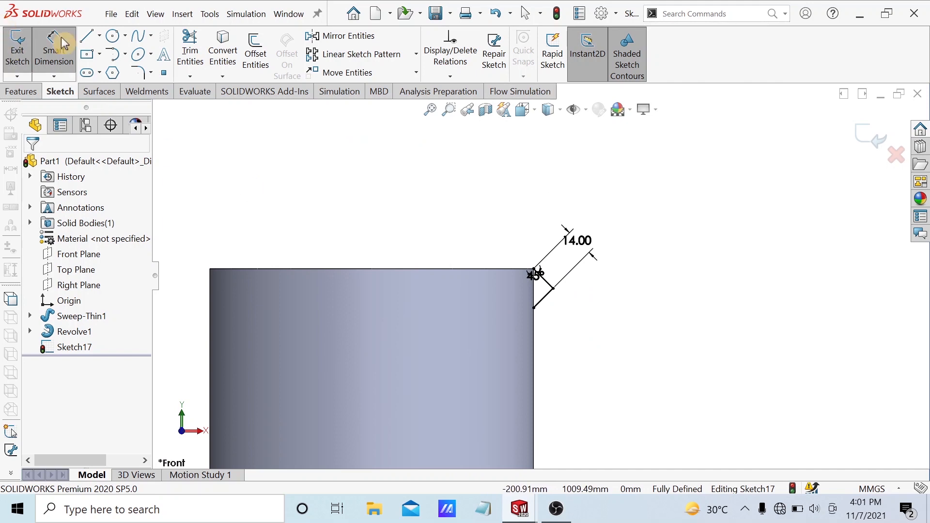
pyautogui.click(86, 36)
pyautogui.scroll(-5, 550, 323)
pyautogui.scroll(2, 452, 201)
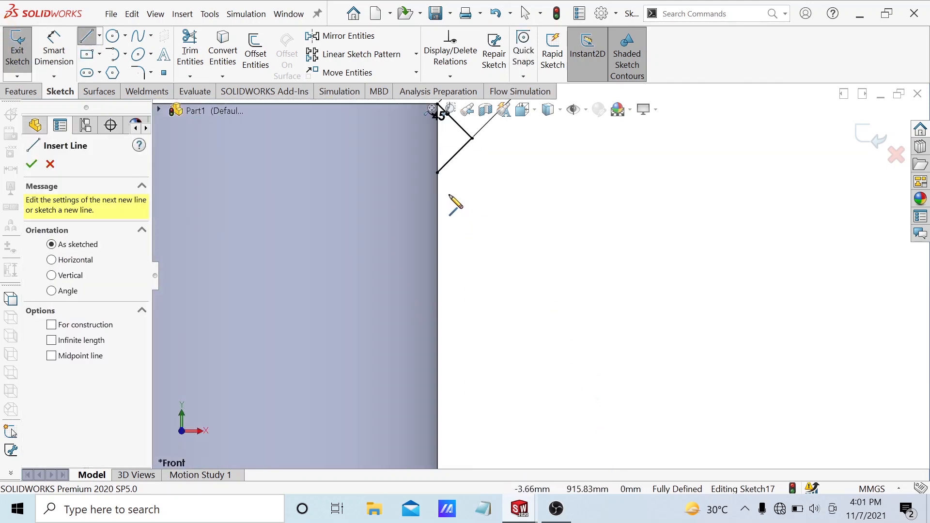
pyautogui.scroll(3, 489, 188)
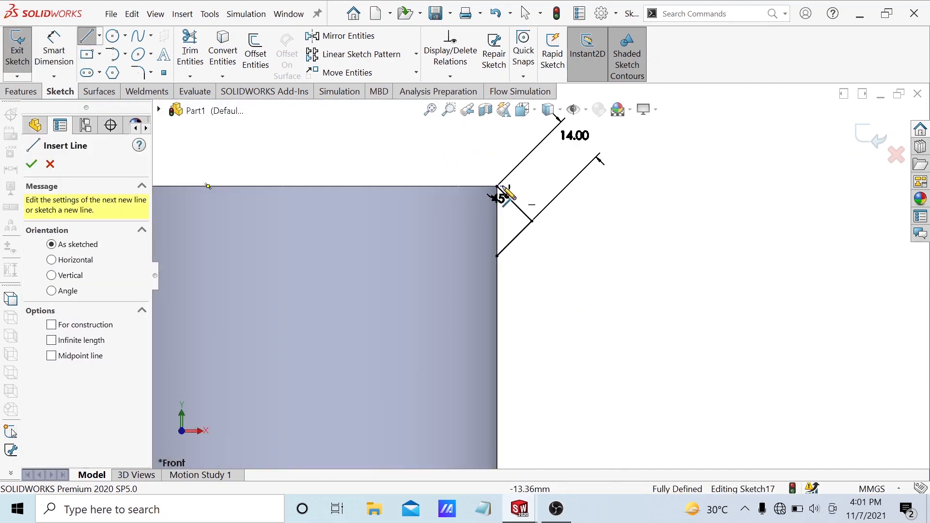
pyautogui.click(498, 188)
pyautogui.scroll(4, 519, 290)
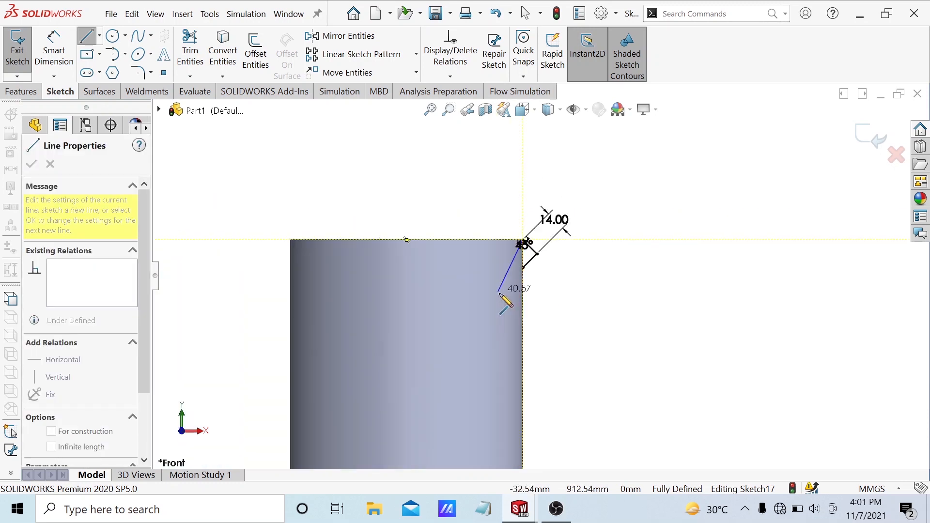
pyautogui.scroll(2, 533, 359)
pyautogui.scroll(-6, 544, 374)
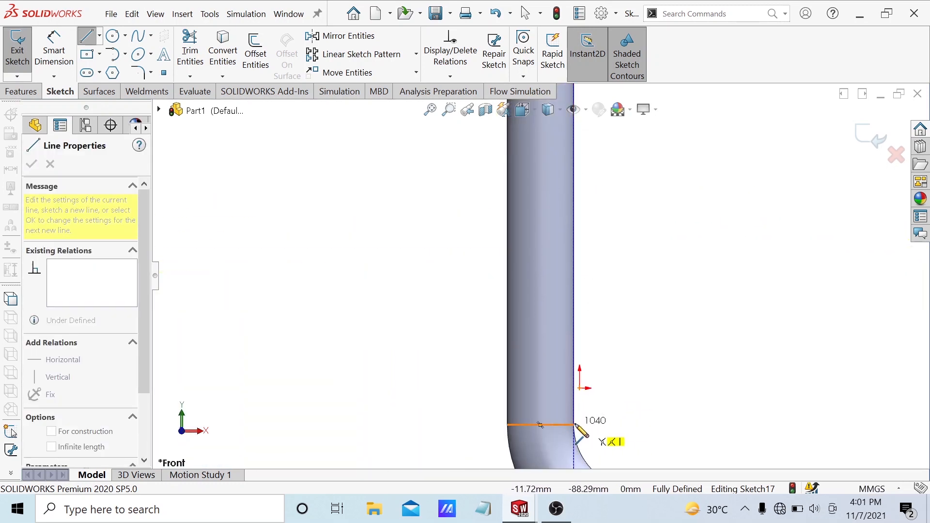
pyautogui.click(574, 425)
pyautogui.press('Escape')
# - Start a linear sketch pattern for the tooth and set the X-direction instance count to 1
pyautogui.scroll(5, 606, 235)
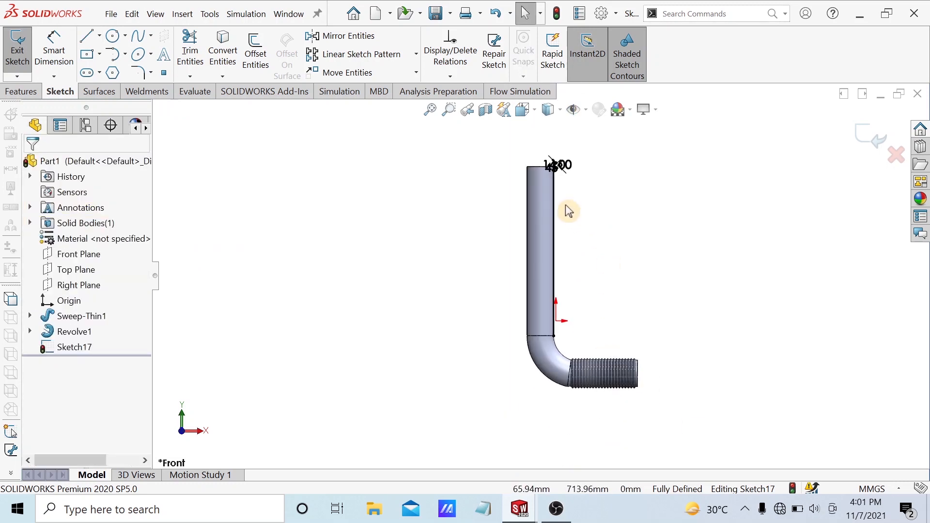
pyautogui.scroll(-8, 538, 141)
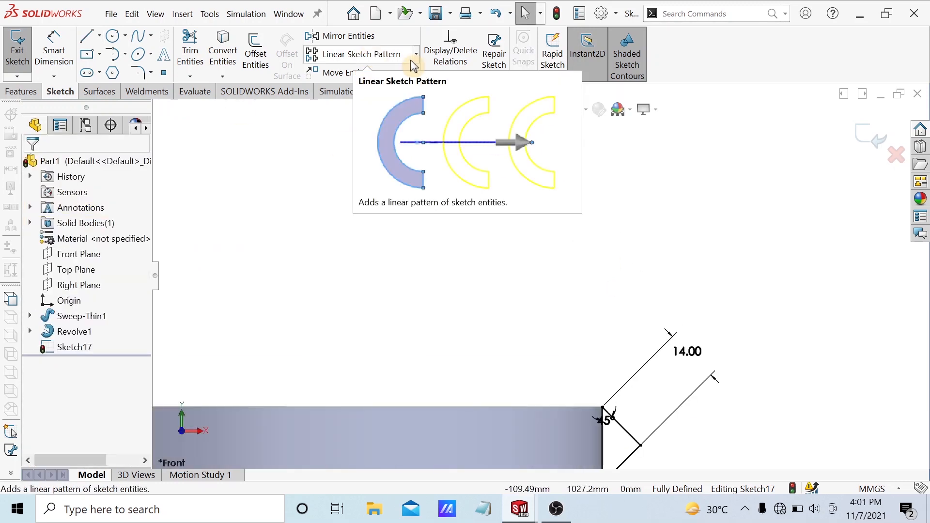
pyautogui.click(407, 57)
pyautogui.scroll(1, 478, 399)
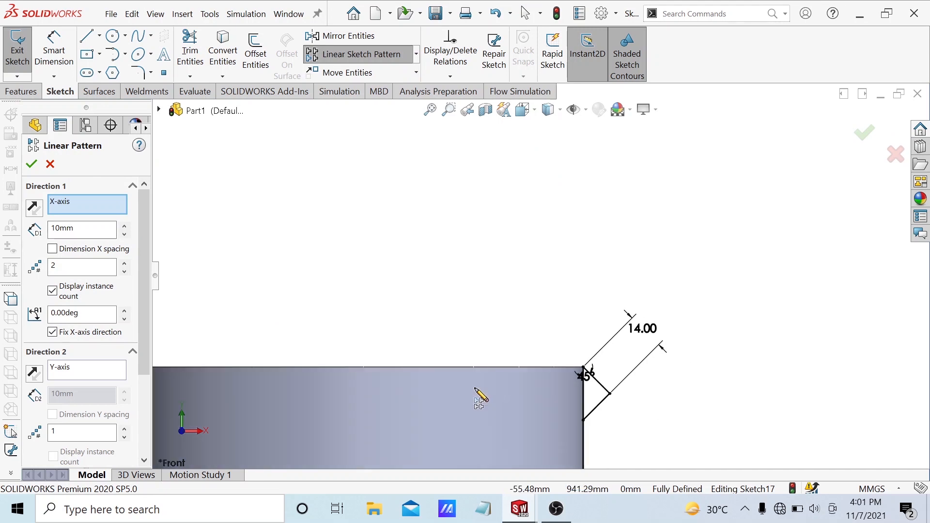
pyautogui.scroll(3, 480, 398)
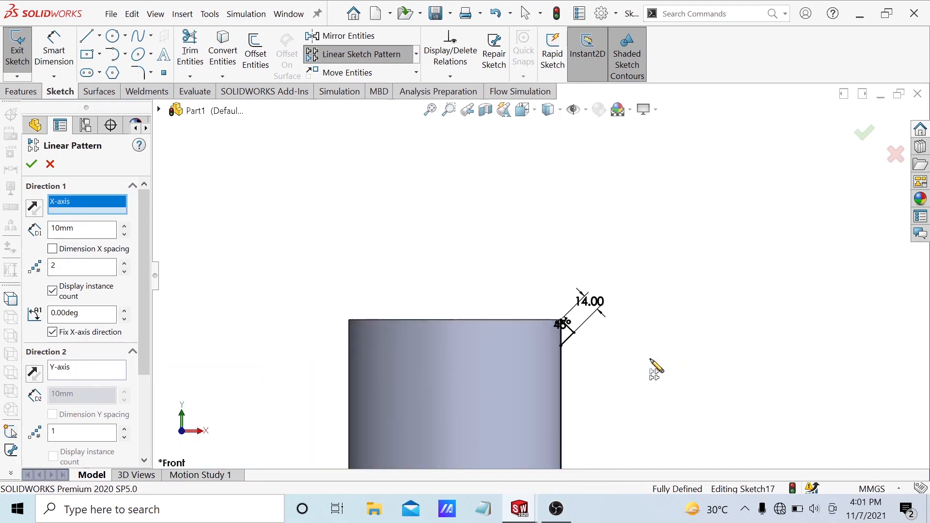
pyautogui.scroll(-1, 463, 383)
pyautogui.click(83, 371)
pyautogui.click(50, 204)
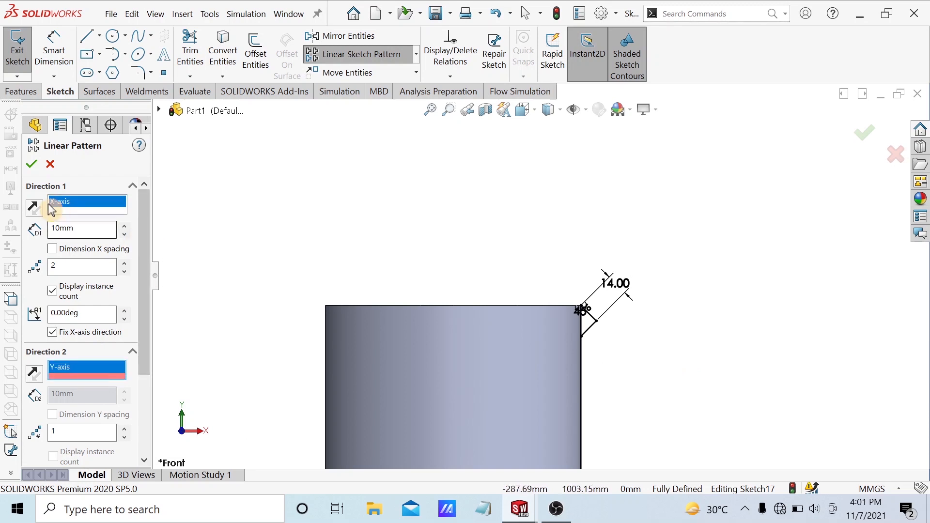
pyautogui.click(124, 271)
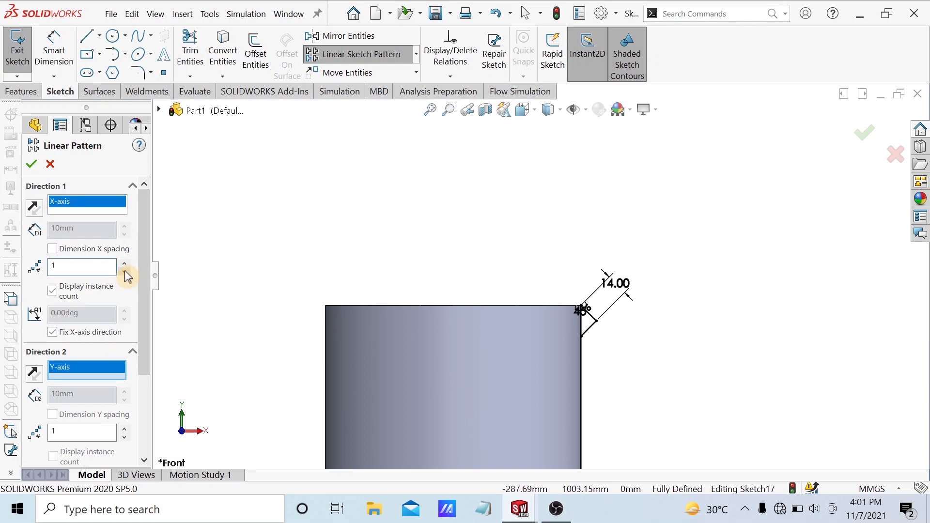
# - Select the tooth's two sloping lines as the entities to pattern and set the Y-direction instance count to 5
pyautogui.moveTo(146, 207); pyautogui.dragTo(158, 277)
pyautogui.scroll(-1, 581, 320)
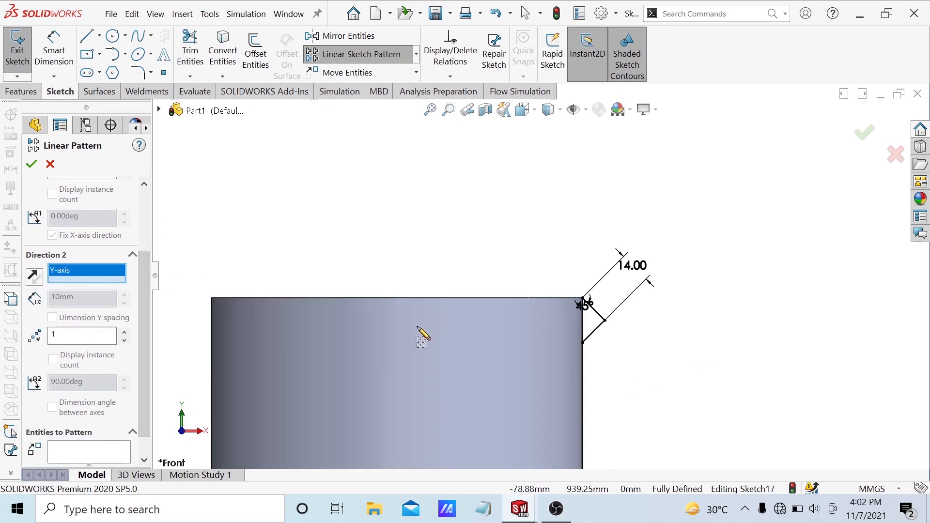
pyautogui.scroll(-1, 97, 358)
pyautogui.click(98, 427)
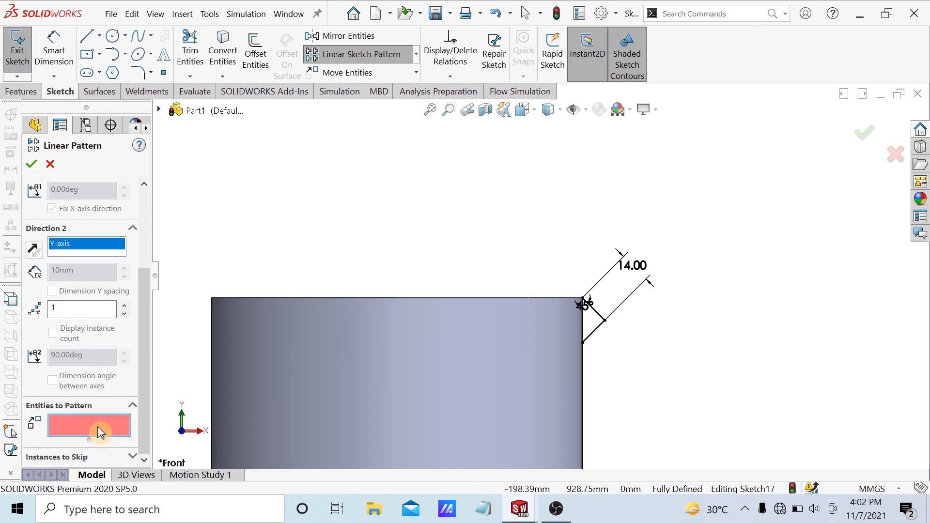
pyautogui.click(599, 318)
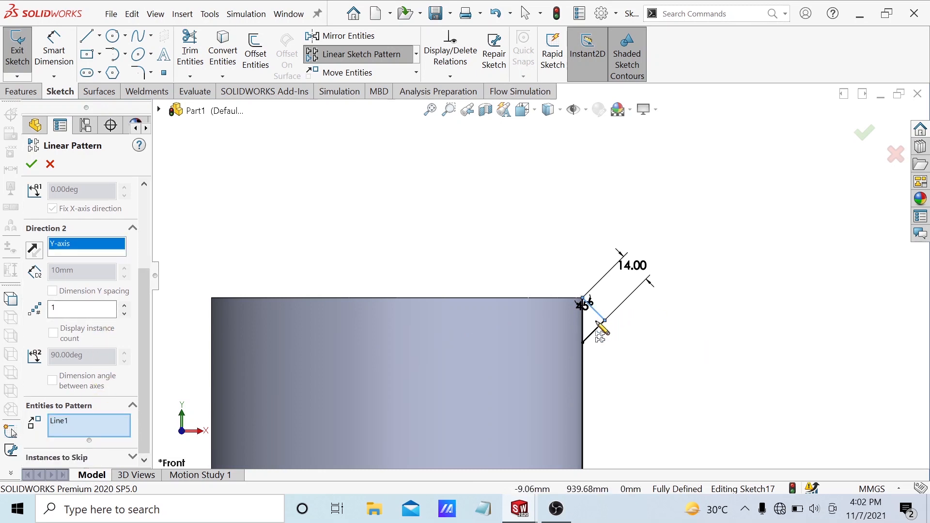
pyautogui.click(595, 332)
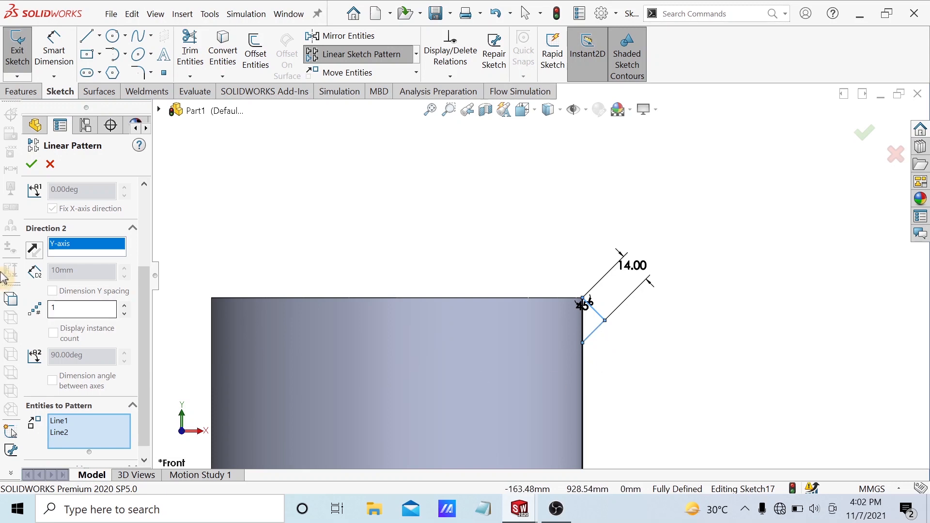
pyautogui.click(124, 306)
pyautogui.click(124, 306)
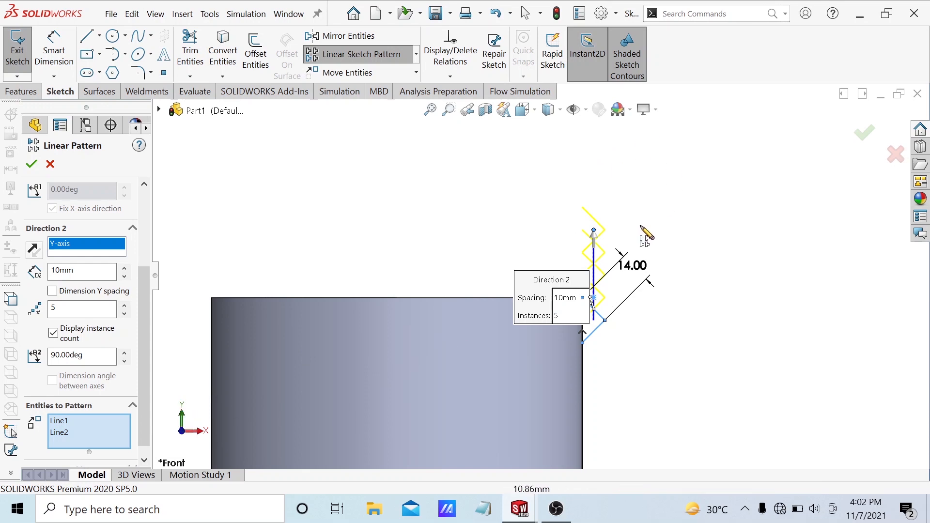
# - Try an X-direction instance count of up to 7 in the tooth pattern and return it to 1
pyautogui.scroll(3, 103, 328)
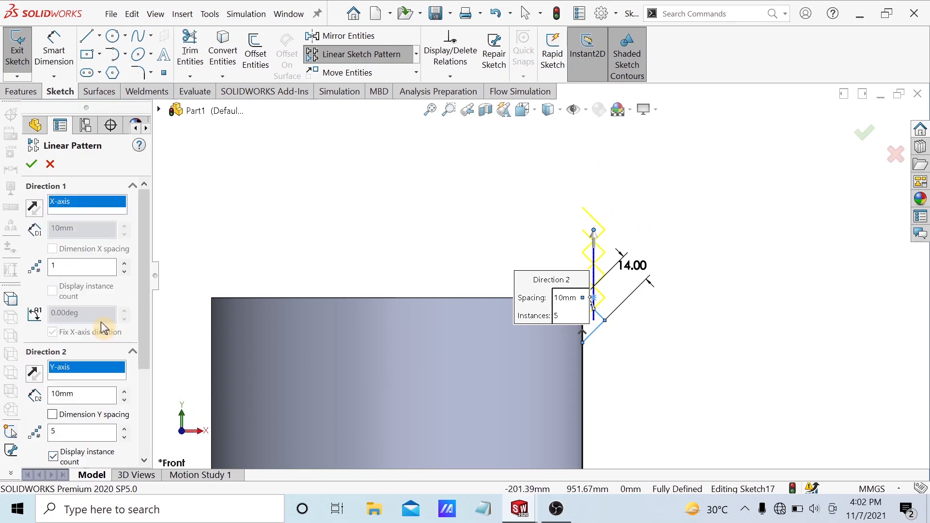
pyautogui.click(123, 264)
pyautogui.click(124, 264)
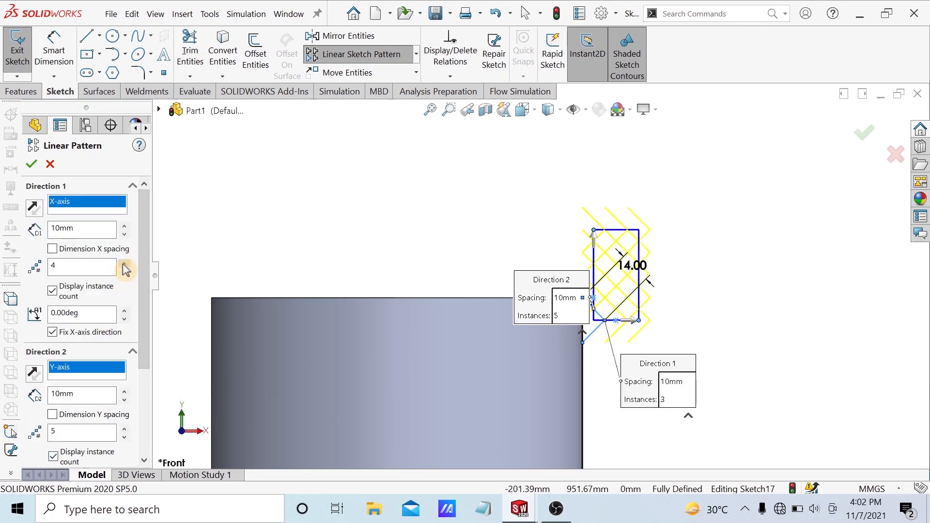
pyautogui.click(123, 264)
pyautogui.click(124, 263)
pyautogui.click(124, 264)
pyautogui.click(124, 264)
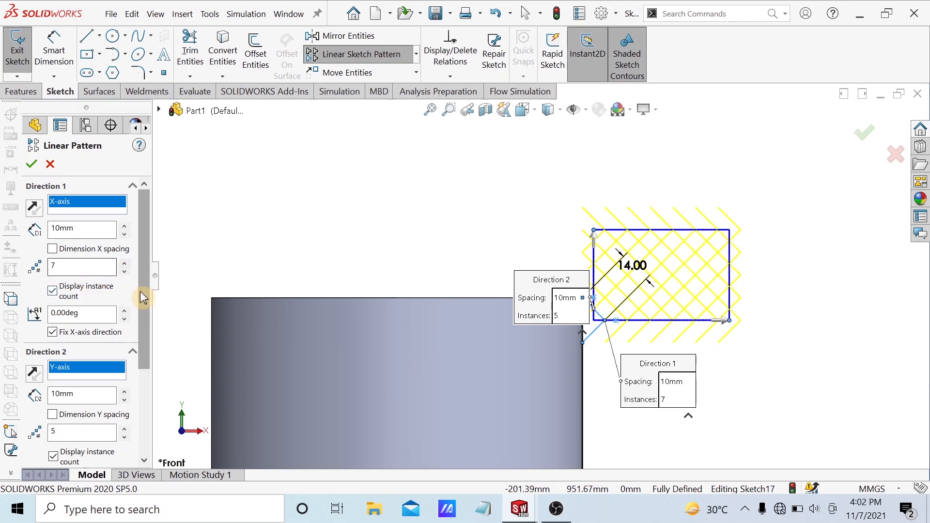
pyautogui.click(124, 271)
pyautogui.click(124, 271)
pyautogui.click(124, 271)
pyautogui.click(124, 271)
pyautogui.click(124, 271)
pyautogui.click(124, 271)
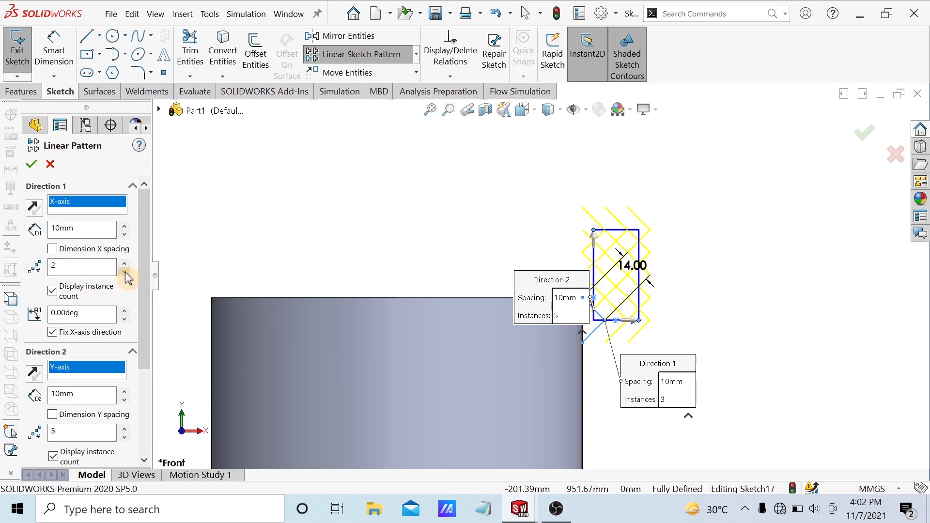
pyautogui.click(124, 271)
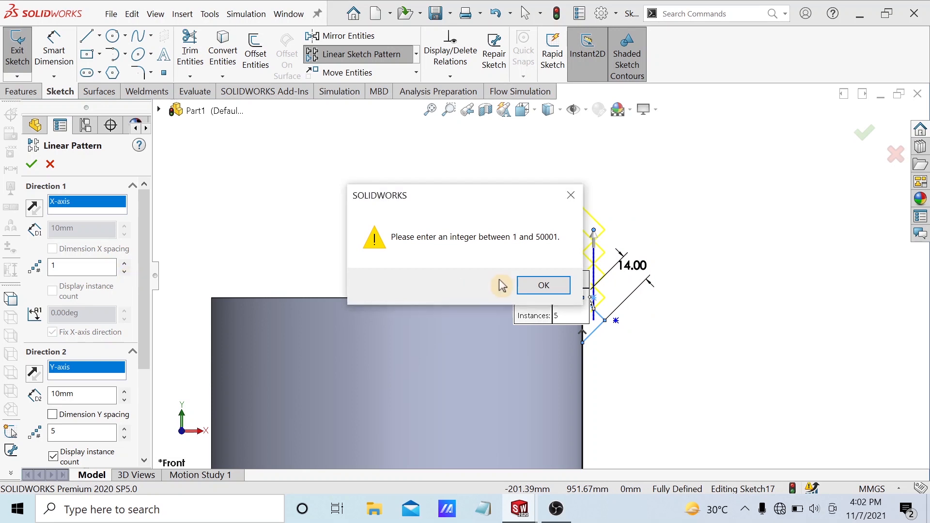
# - Reverse the Y-direction of the tooth pattern so the copies run down the pipe edge toward the bend
pyautogui.click(543, 287)
pyautogui.scroll(-4, 613, 320)
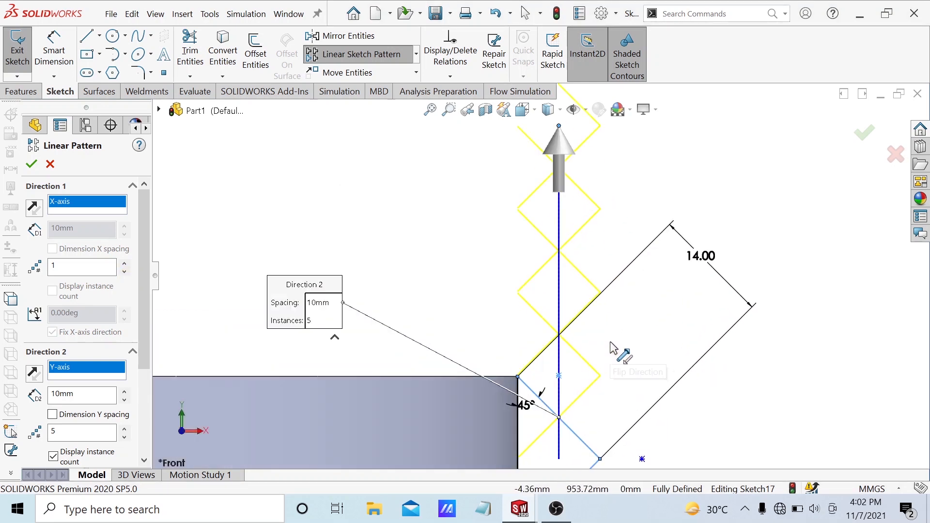
pyautogui.scroll(4, 611, 347)
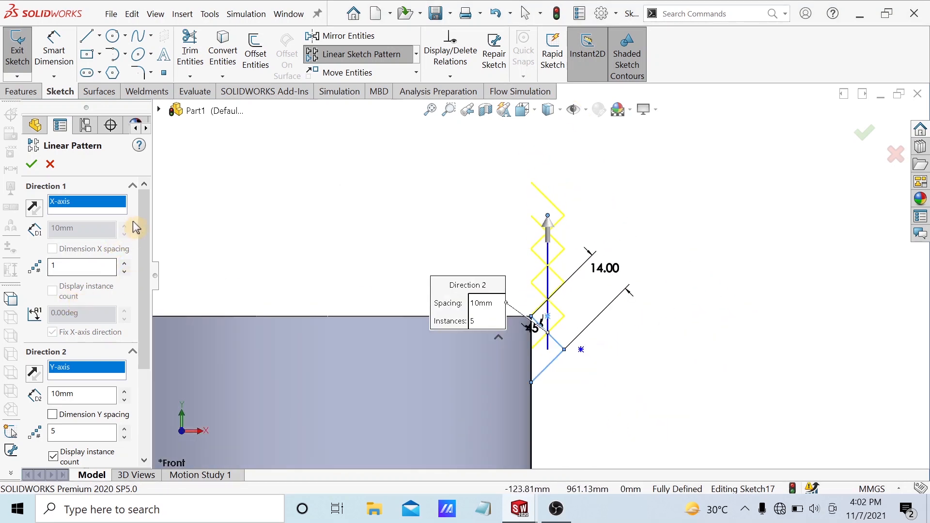
pyautogui.moveTo(140, 217); pyautogui.dragTo(154, 276)
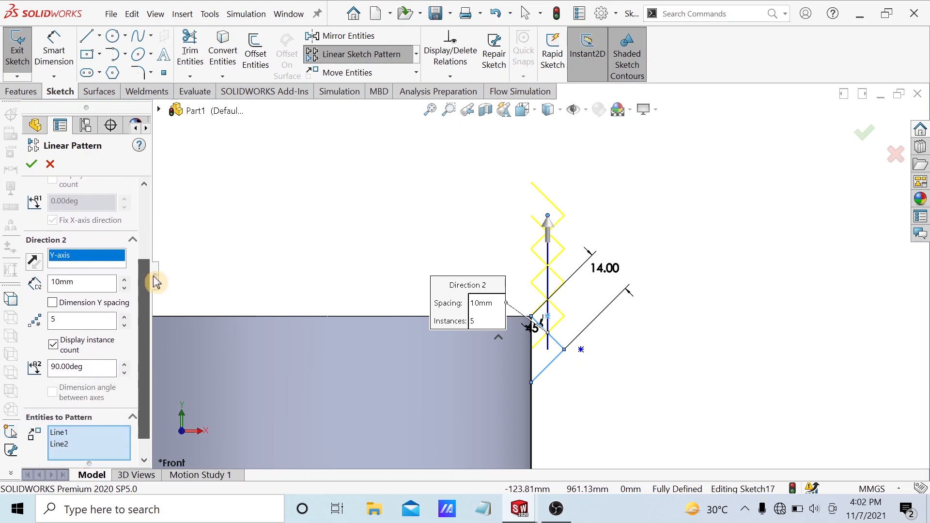
pyautogui.click(34, 262)
pyautogui.scroll(-3, 545, 377)
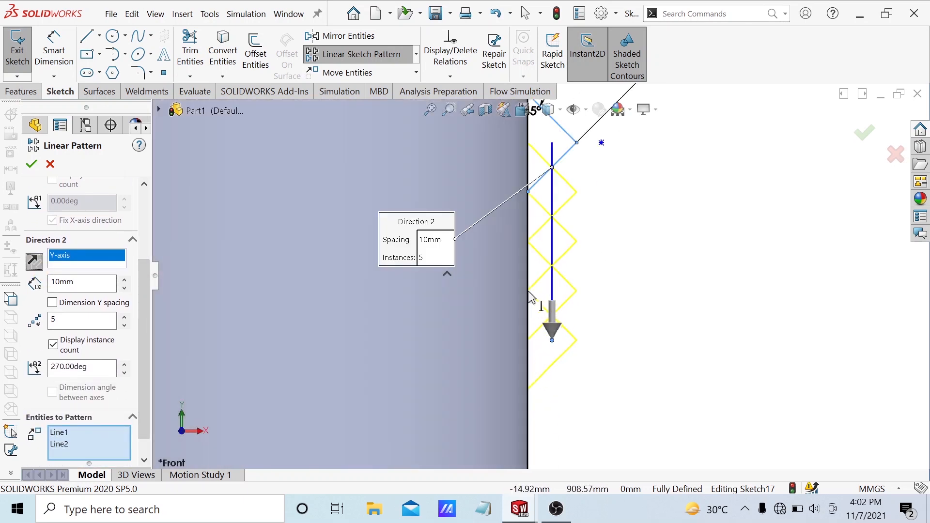
# - Set the Y-direction spacing of the tooth pattern to 18 mm
pyautogui.click(124, 280)
pyautogui.click(124, 280)
pyautogui.click(124, 280)
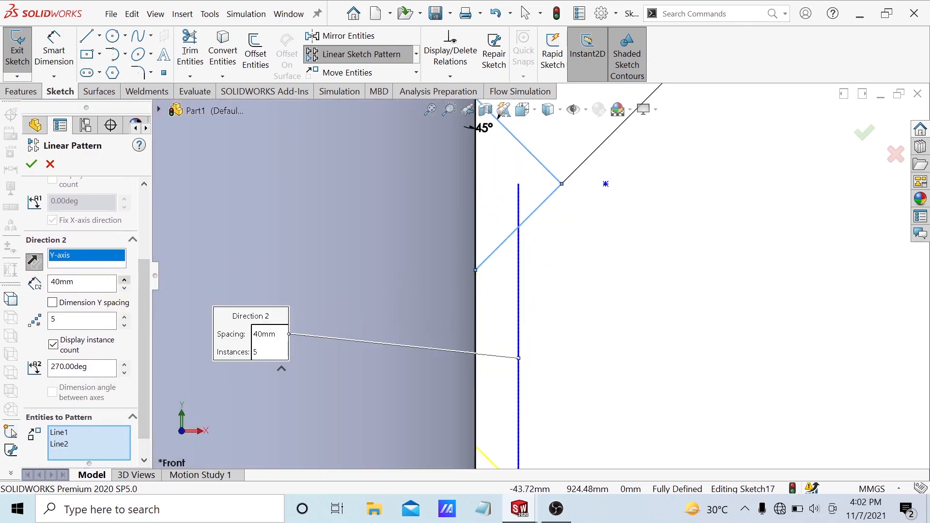
pyautogui.click(124, 288)
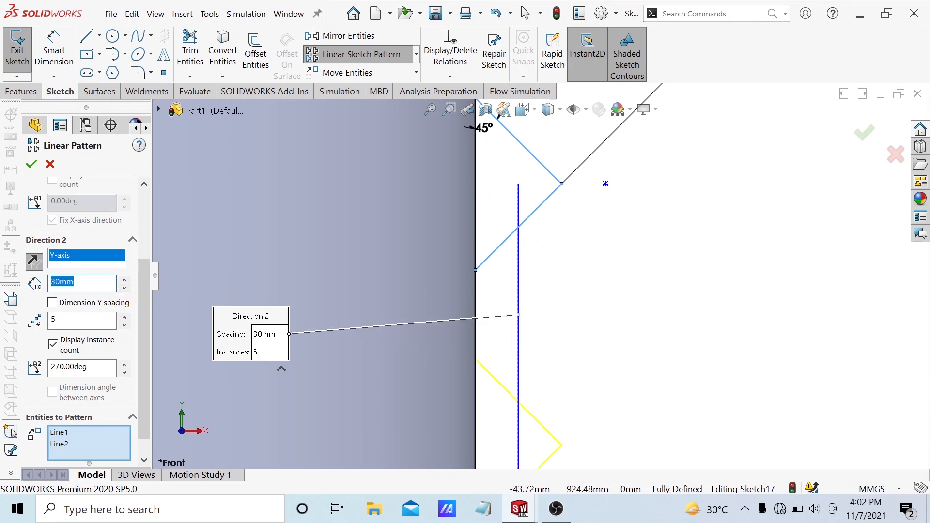
pyautogui.write('18')
# - Set the Y-direction instance count to 57 so the teeth end just above the bend junction, and apply the pattern
pyautogui.click(73, 321)
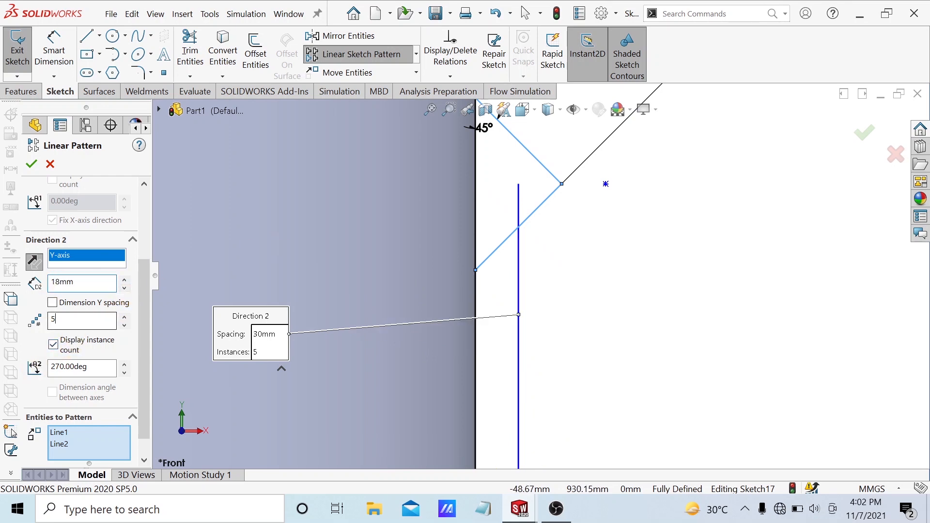
pyautogui.scroll(3, 532, 373)
pyautogui.scroll(2, 528, 366)
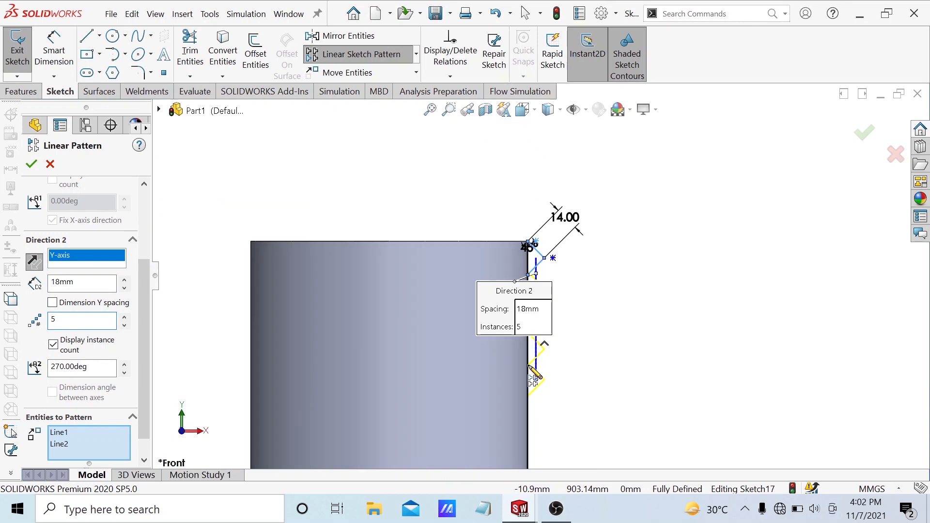
pyautogui.scroll(1, 479, 360)
pyautogui.scroll(7, 456, 450)
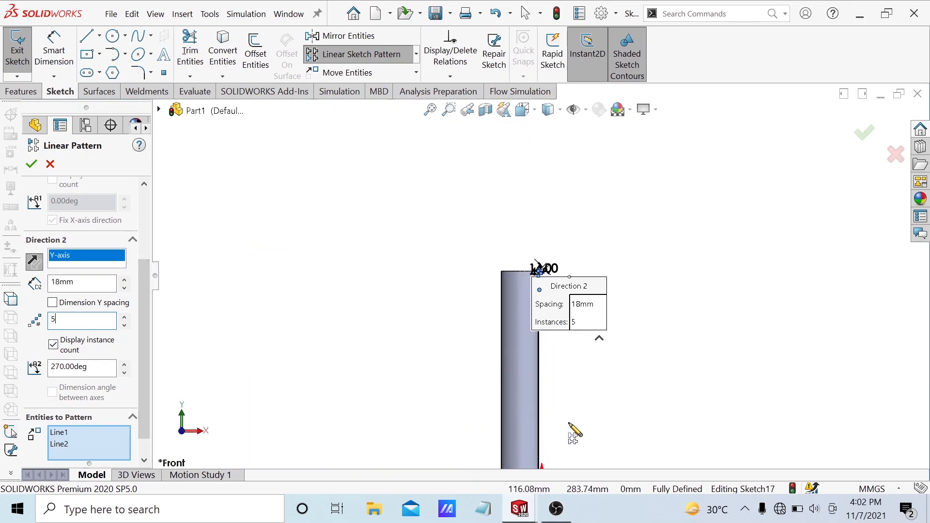
pyautogui.scroll(3, 573, 431)
pyautogui.scroll(-5, 532, 300)
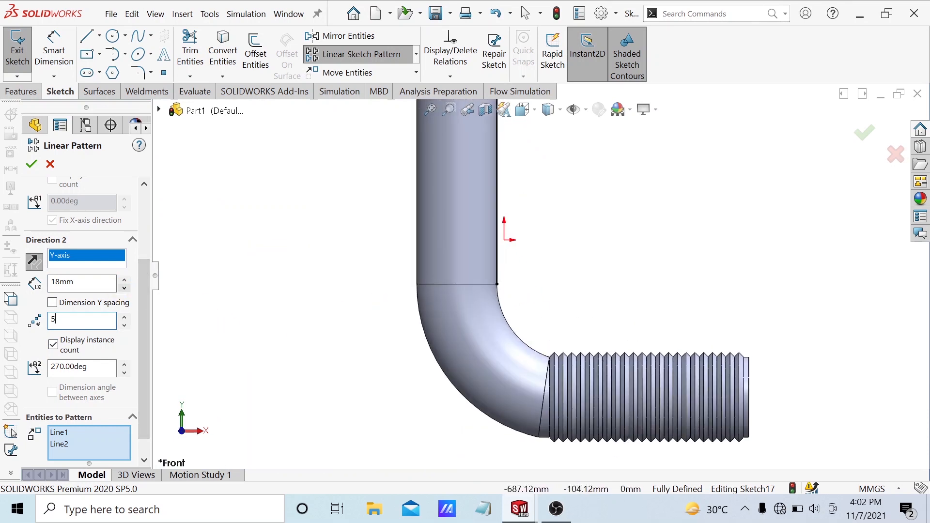
pyautogui.press('BackSpace')
pyautogui.write('12')
pyautogui.moveTo(121, 317); pyautogui.dragTo(123, 322)
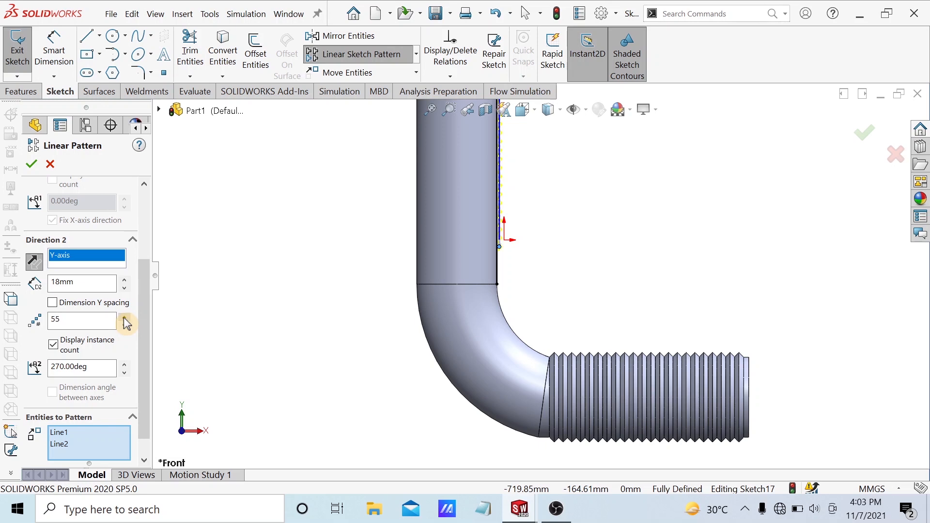
pyautogui.scroll(-5, 666, 245)
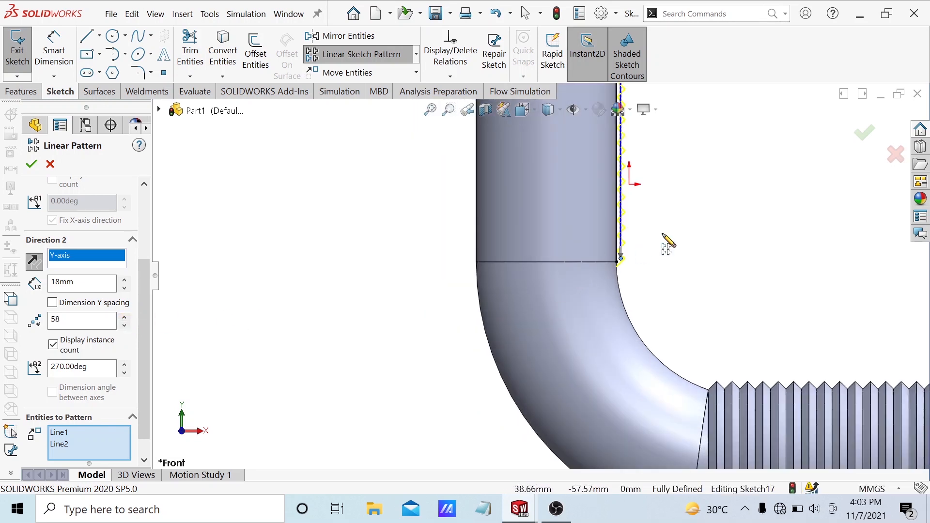
pyautogui.scroll(-2, 501, 298)
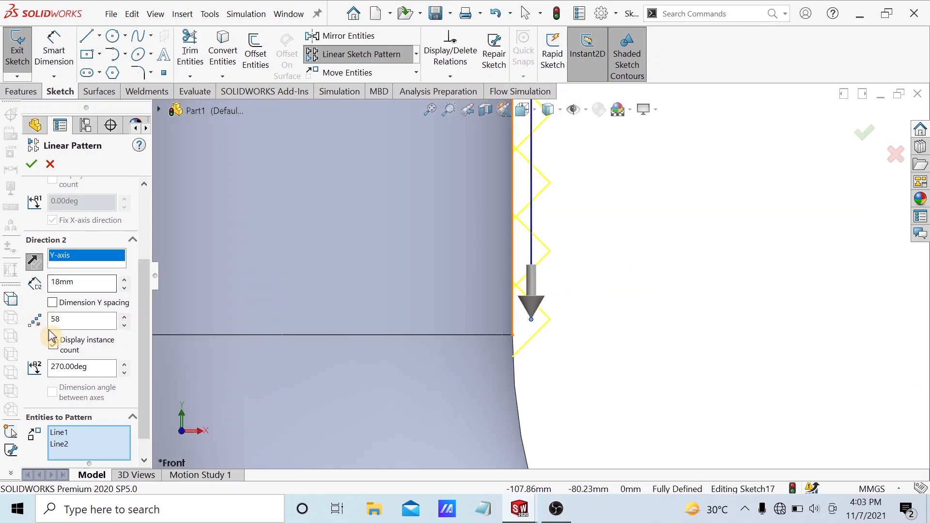
pyautogui.click(124, 325)
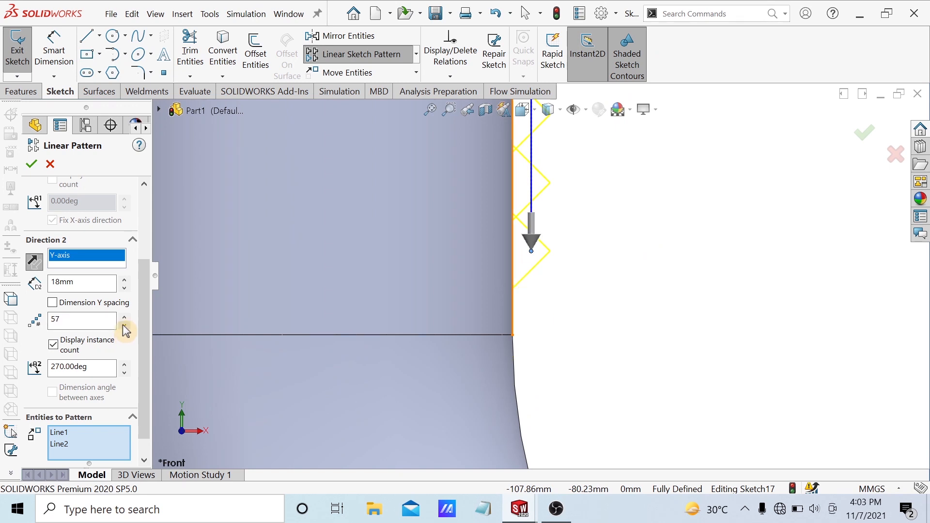
pyautogui.click(31, 164)
# - Power-trim the crossing line ends in the valley between the two lowest teeth of the vertical pattern
pyautogui.scroll(-2, 542, 205)
pyautogui.scroll(-2, 538, 180)
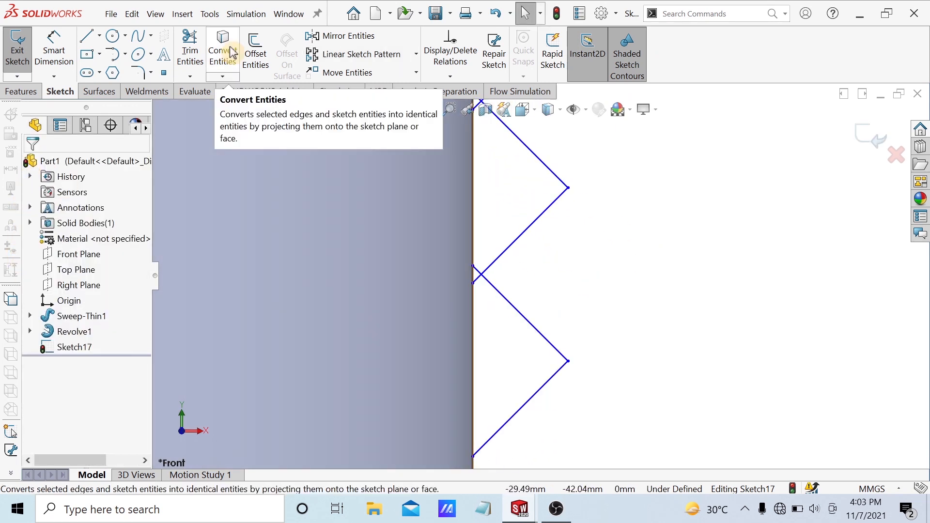
pyautogui.click(190, 49)
pyautogui.scroll(-2, 430, 171)
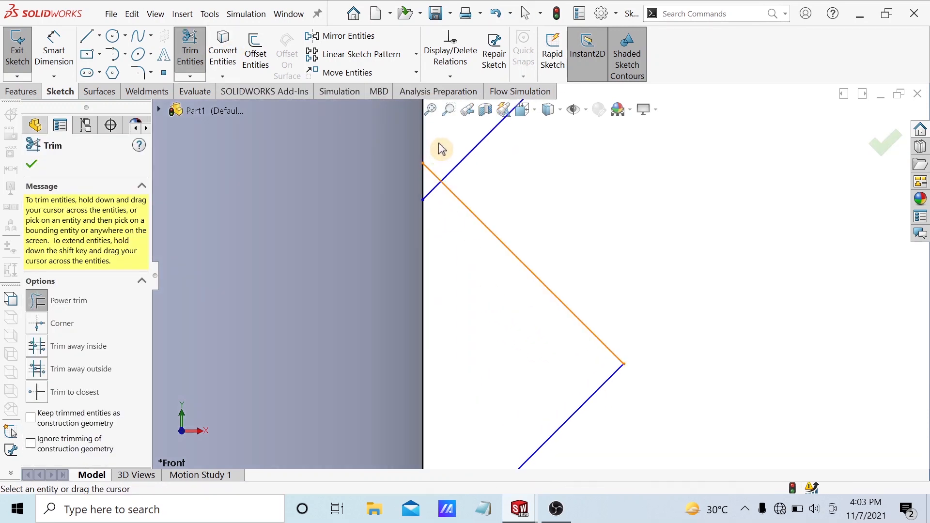
pyautogui.moveTo(438, 143); pyautogui.dragTo(434, 186)
# - Trim the overlapping line ends in the remaining tooth valleys all the way up the vertical straight section
pyautogui.scroll(5, 430, 192)
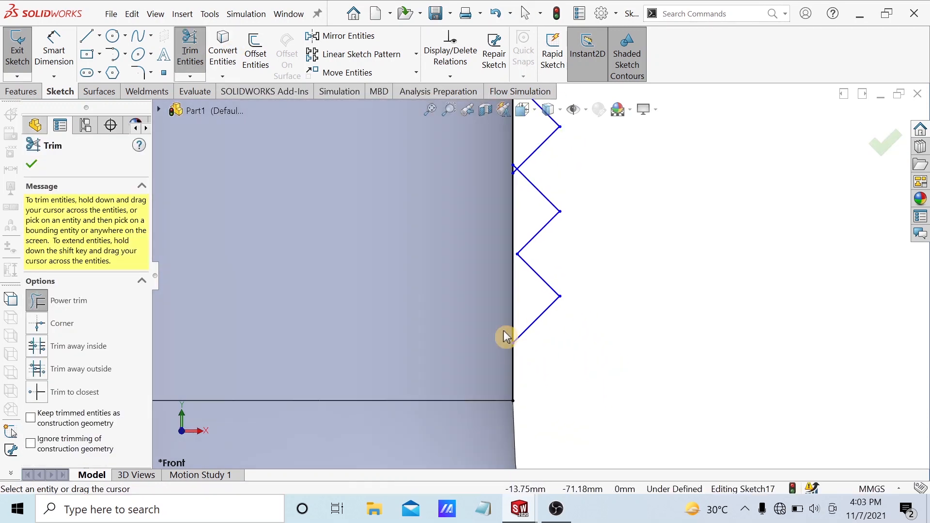
pyautogui.scroll(-5, 511, 363)
pyautogui.scroll(4, 512, 278)
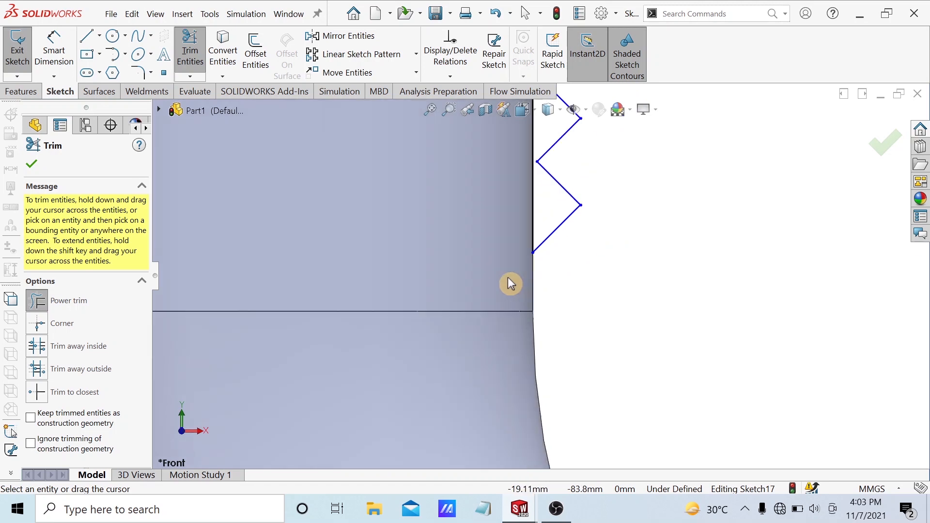
pyautogui.scroll(-5, 550, 208)
pyautogui.scroll(3, 477, 253)
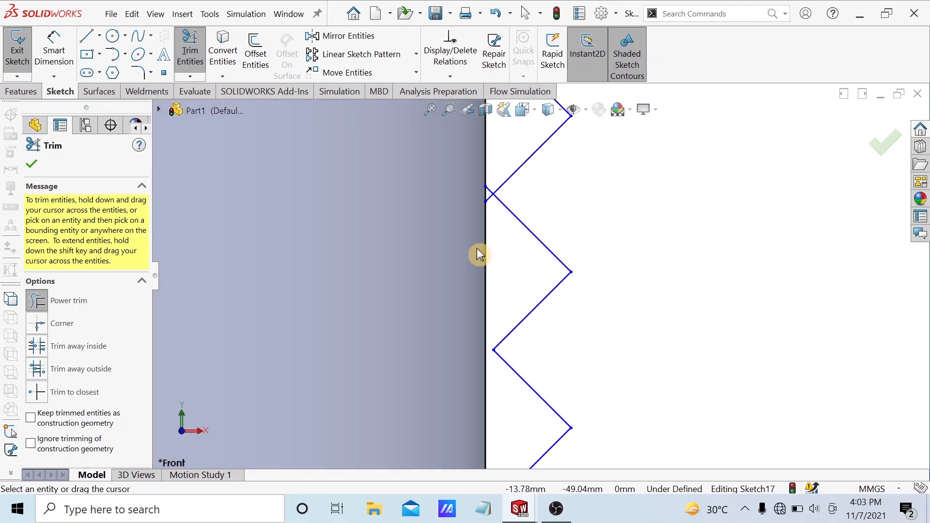
pyautogui.scroll(-6, 519, 167)
pyautogui.scroll(3, 509, 233)
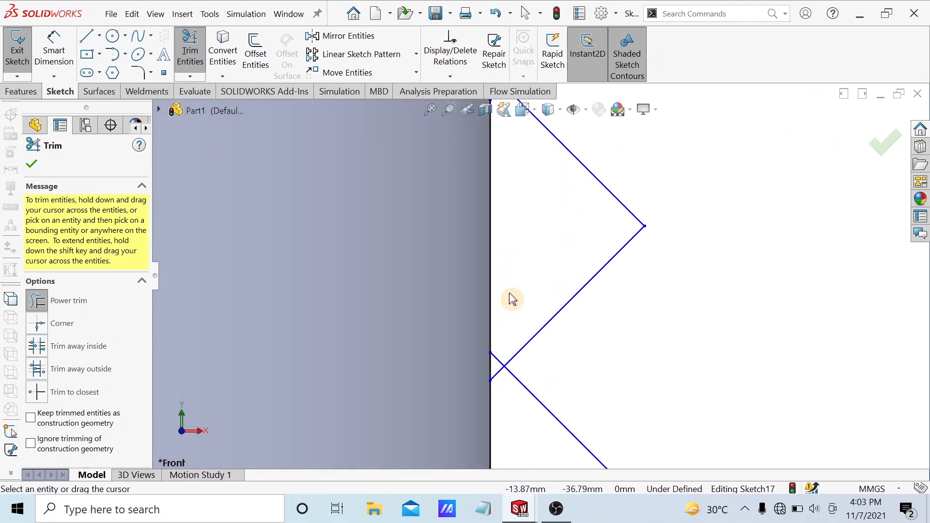
pyautogui.scroll(-3, 509, 310)
pyautogui.moveTo(504, 357); pyautogui.dragTo(497, 401)
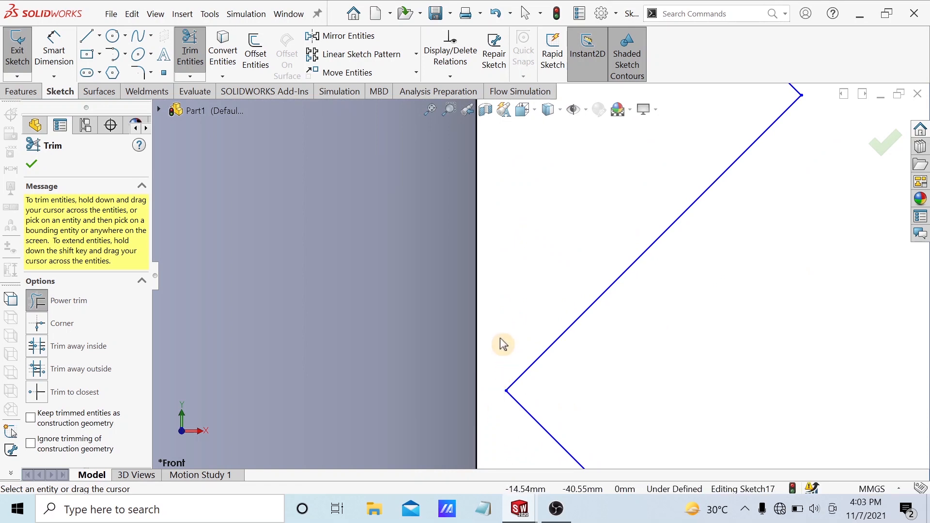
pyautogui.scroll(3, 537, 241)
pyautogui.scroll(-5, 542, 210)
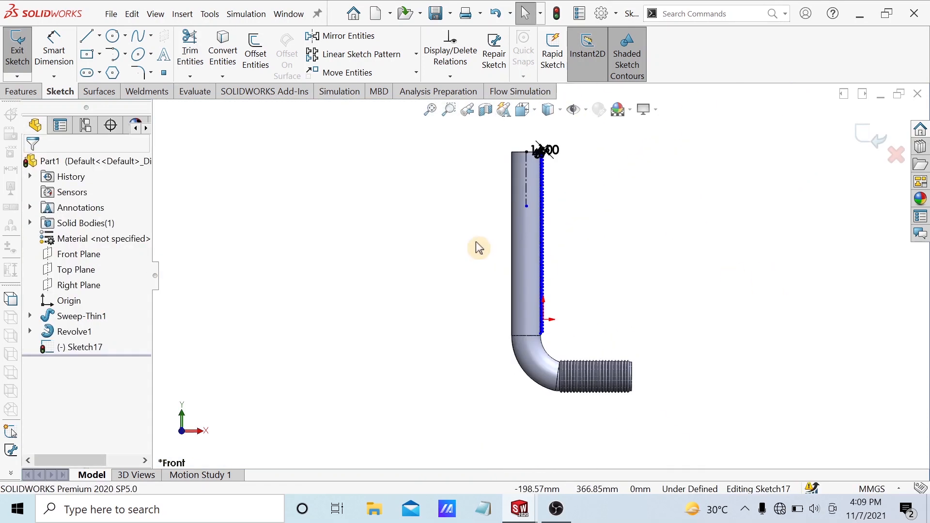
# - Examine the trimmed tooth valleys along the vertical section for leftover crossings and their gap from the pipe edge
pyautogui.scroll(-4, 571, 170)
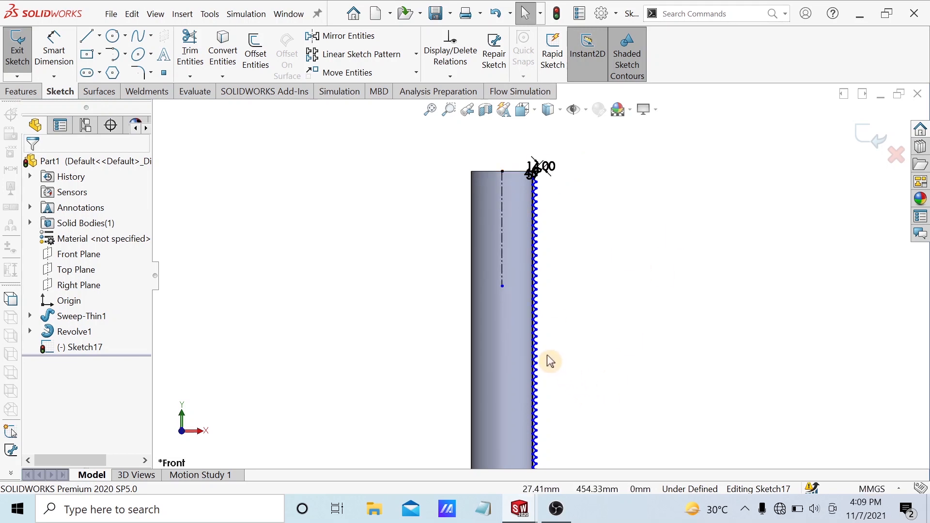
pyautogui.scroll(-3, 546, 307)
pyautogui.scroll(-3, 531, 295)
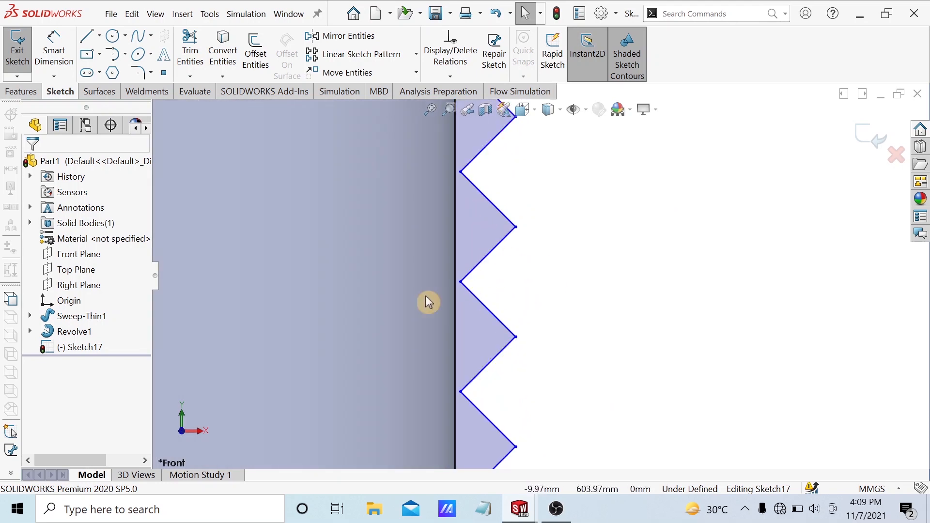
pyautogui.scroll(5, 668, 334)
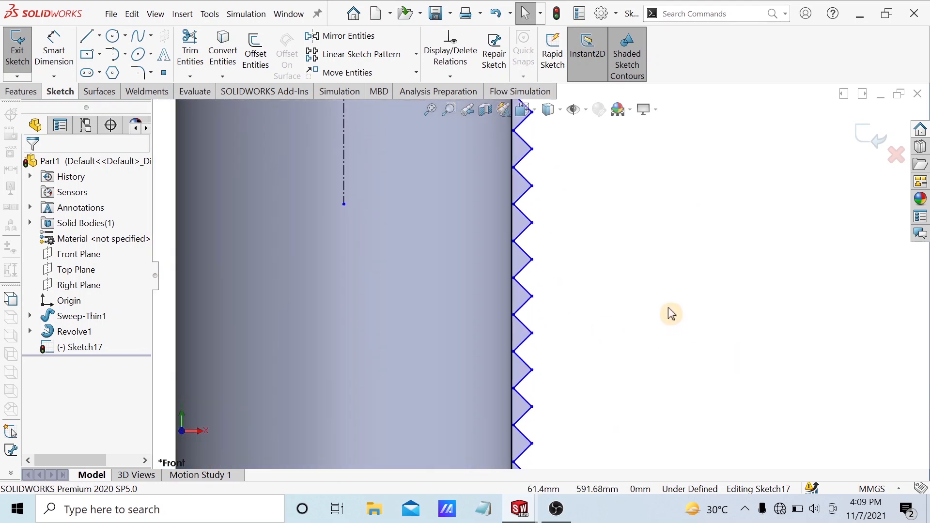
pyautogui.scroll(-6, 544, 291)
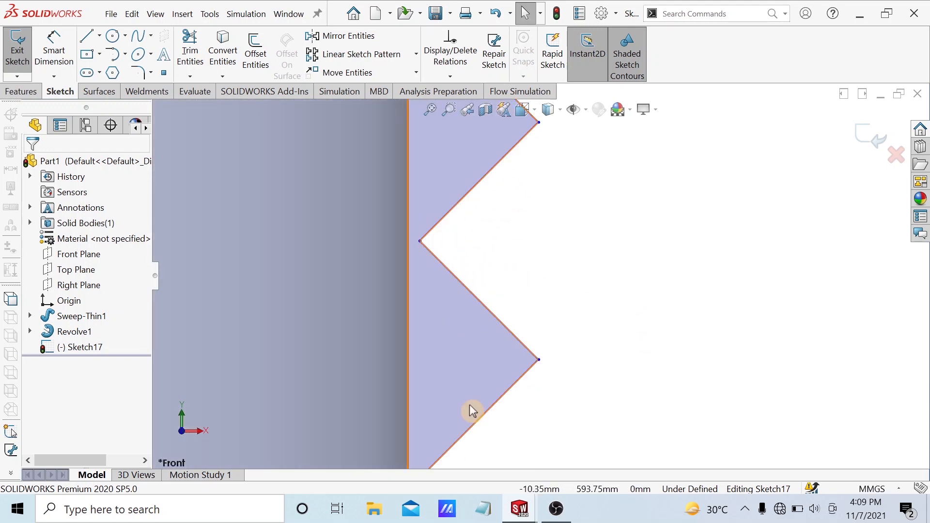
pyautogui.scroll(8, 473, 408)
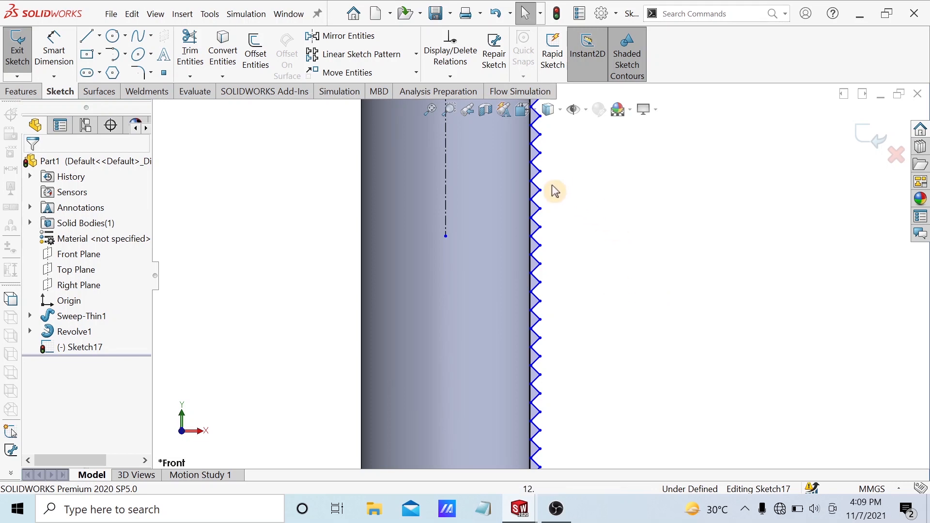
pyautogui.scroll(-10, 533, 352)
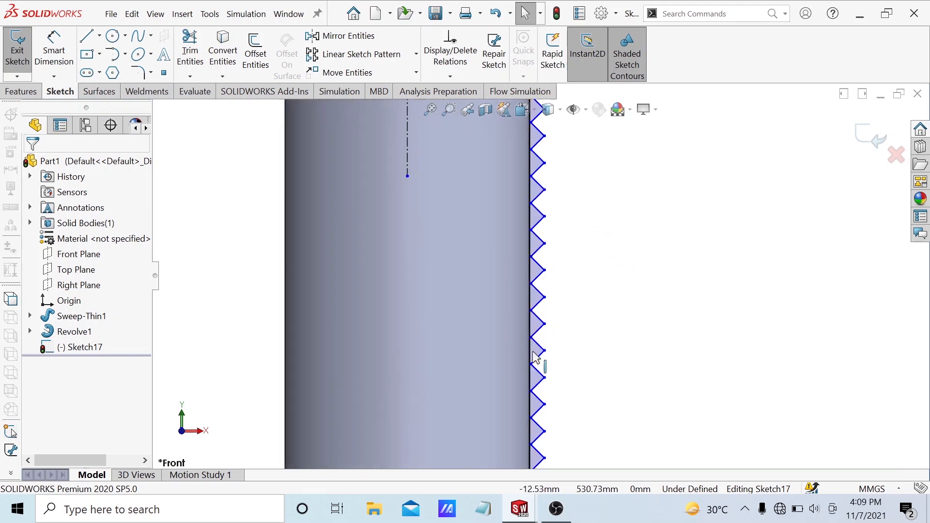
pyautogui.scroll(-3, 533, 352)
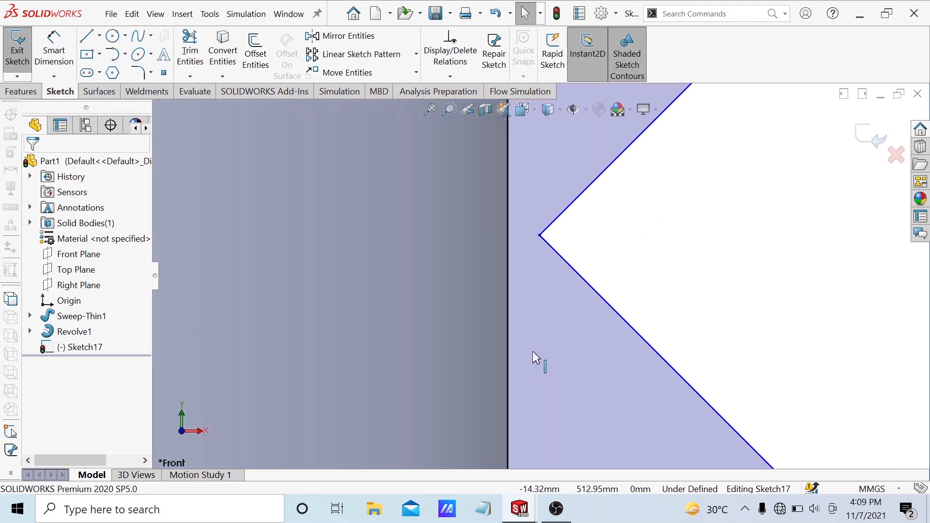
pyautogui.scroll(4, 587, 210)
pyautogui.scroll(2, 587, 209)
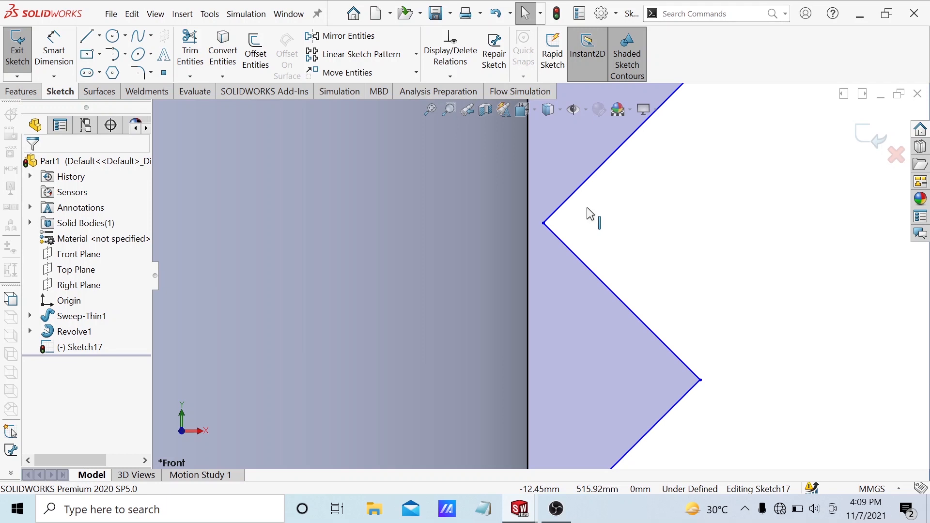
# - Revolve the trimmed tooth profile 360° about the vertical centerline as a boss merged with the pipe
pyautogui.click(36, 92)
pyautogui.click(64, 54)
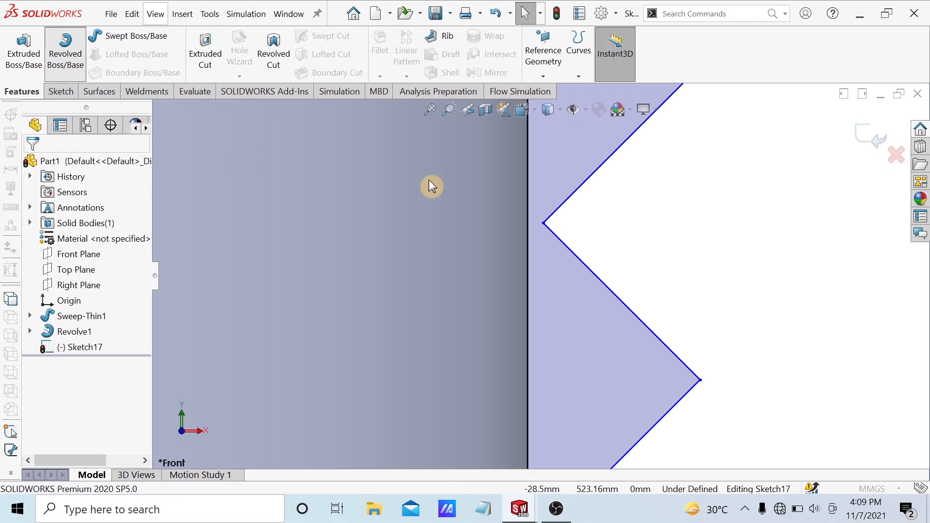
pyautogui.scroll(18, 469, 202)
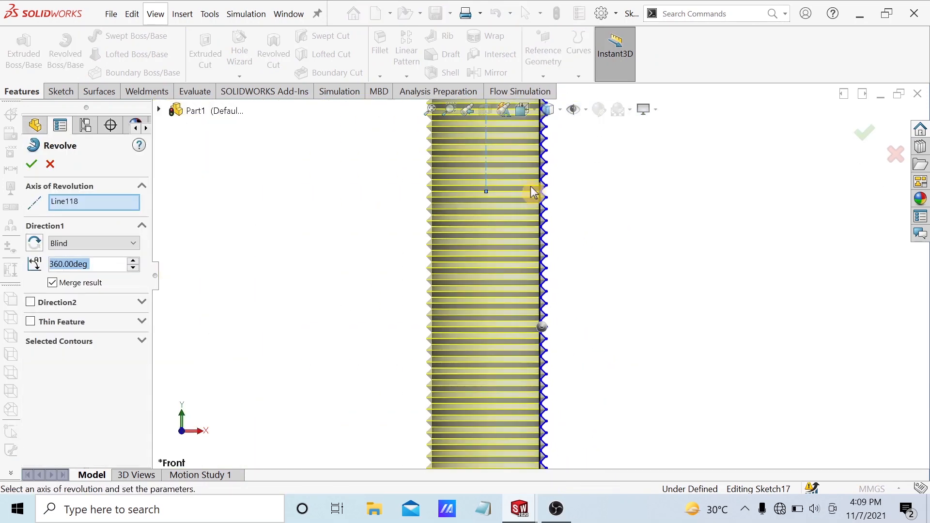
pyautogui.scroll(5, 532, 193)
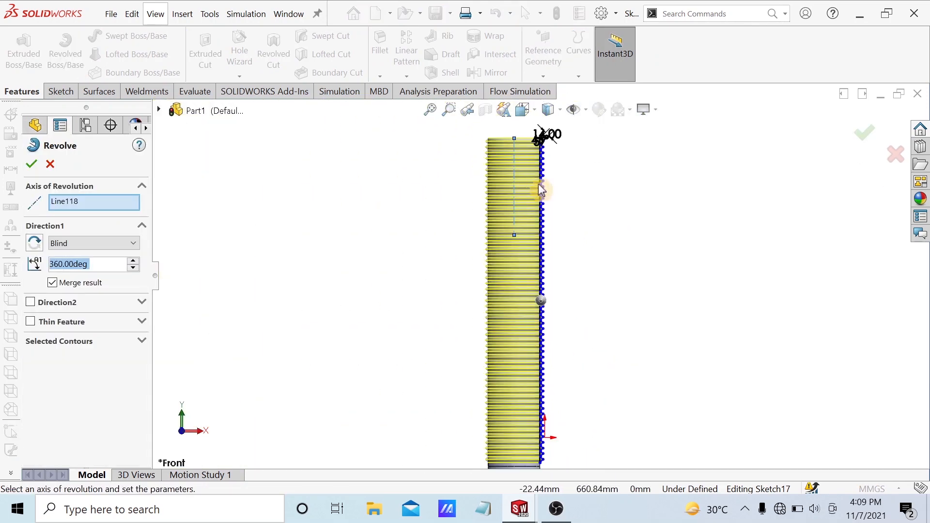
pyautogui.click(34, 164)
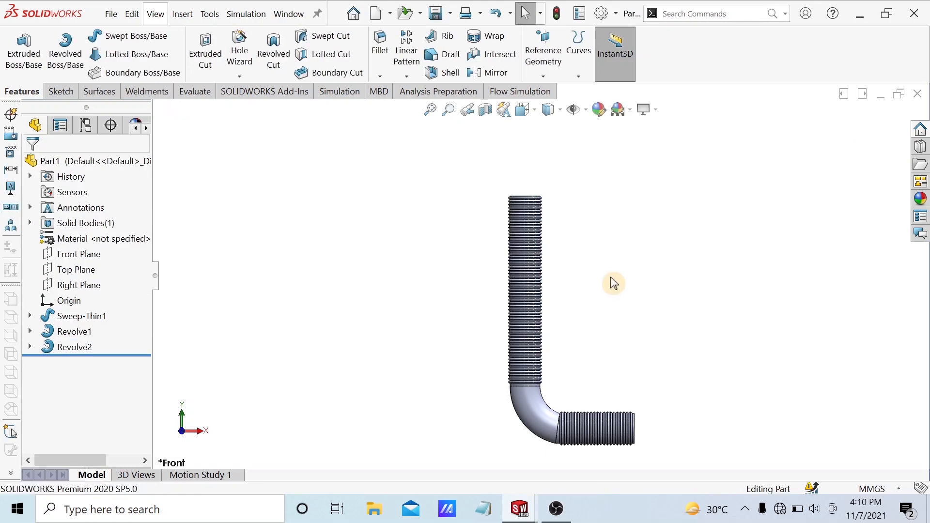
pyautogui.moveTo(623, 280); pyautogui.dragTo(619, 295, button='middle')
pyautogui.moveTo(620, 369); pyautogui.dragTo(626, 326, button='middle')
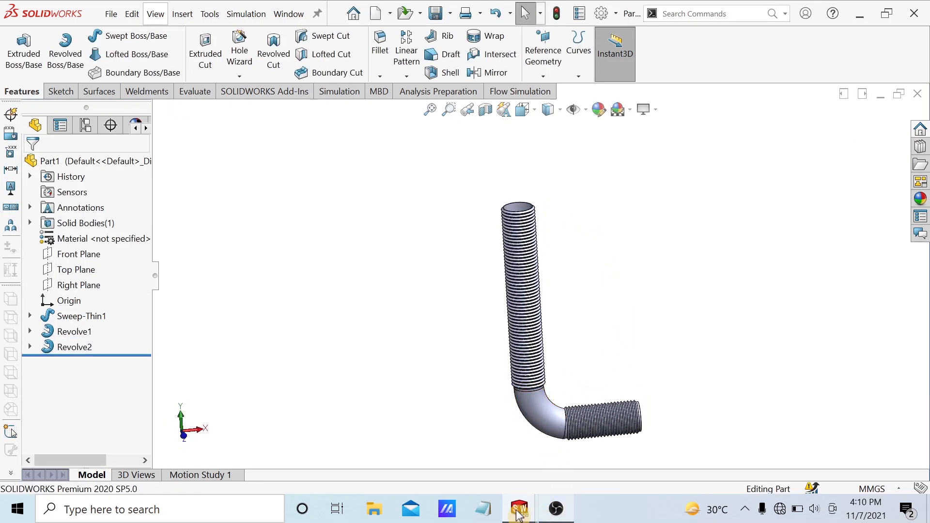
# - Switch to the Draw1 in solidworks drawing and examine the tapered transition and flange above the flexible hose
pyautogui.moveTo(507, 514)
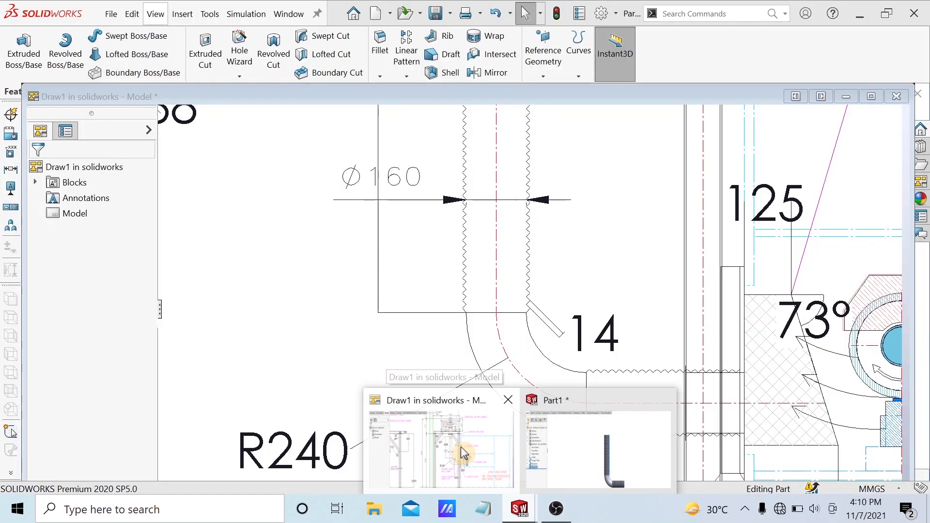
pyautogui.click(464, 452)
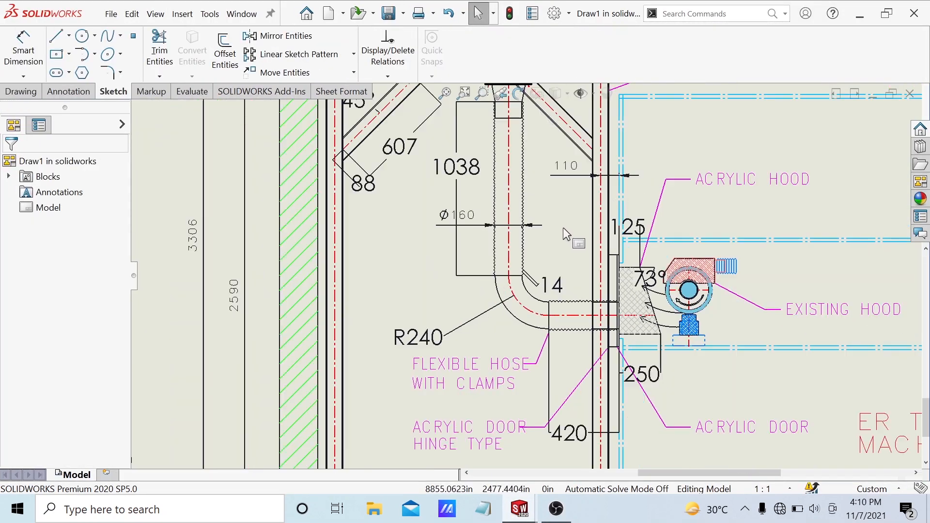
pyautogui.scroll(2, 570, 237)
pyautogui.scroll(-5, 513, 126)
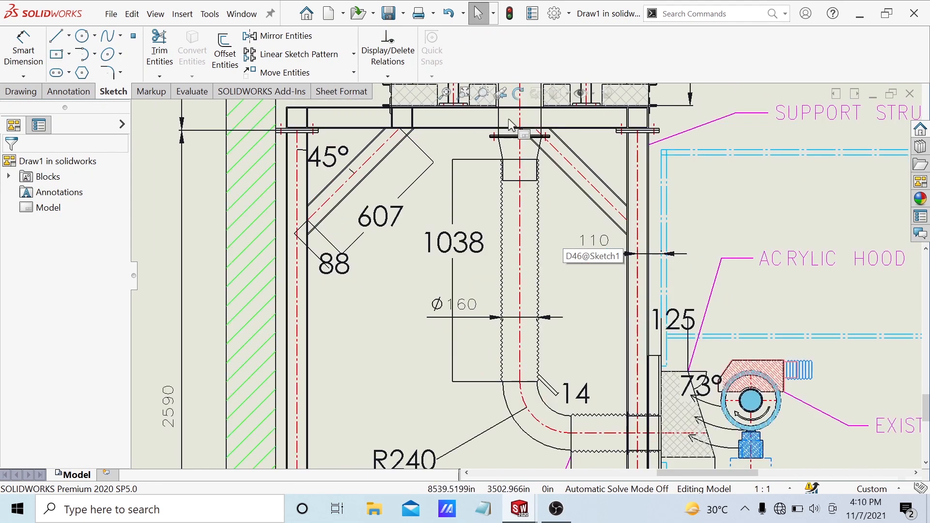
pyautogui.scroll(-2, 502, 193)
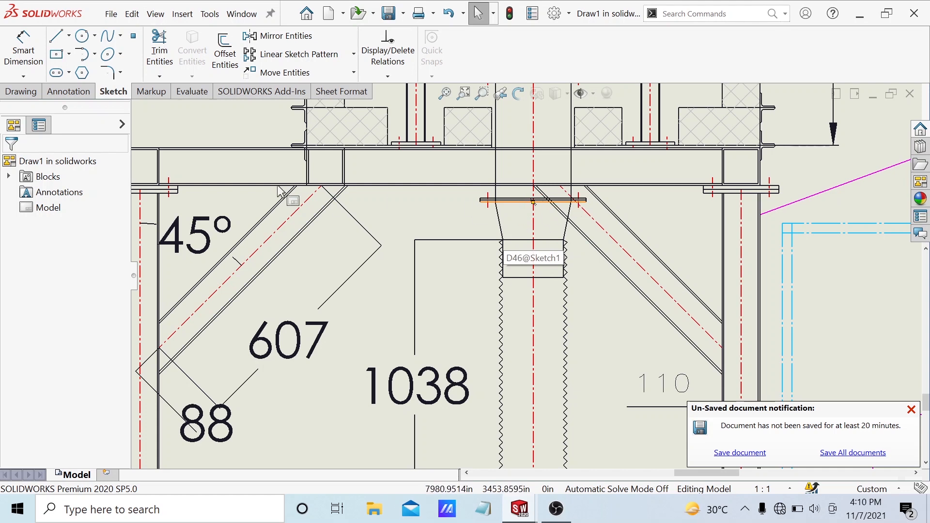
pyautogui.click(23, 50)
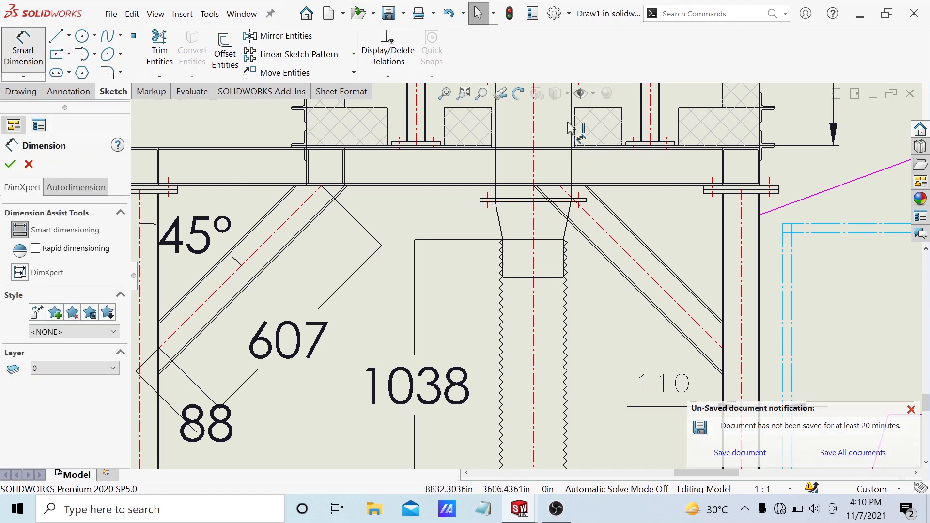
pyautogui.click(528, 202)
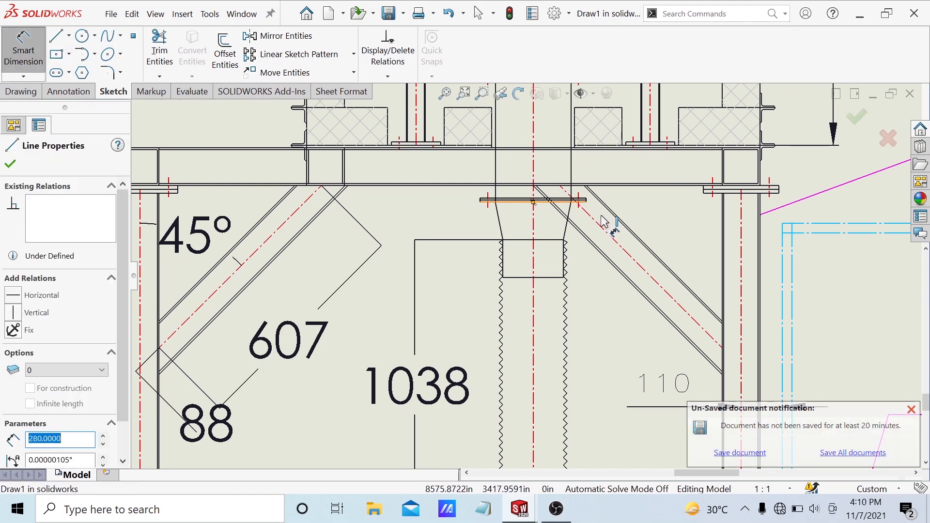
pyautogui.click(508, 147)
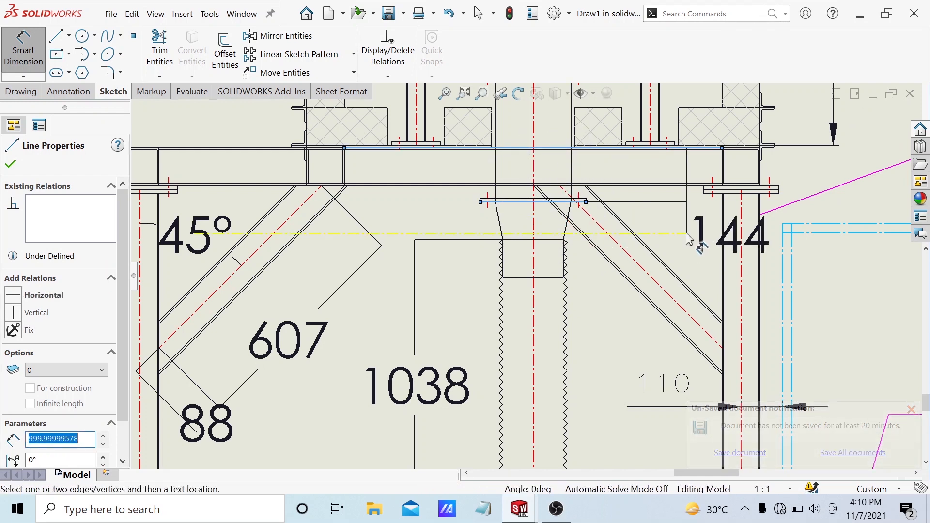
pyautogui.press('Escape')
pyautogui.press('Escape')
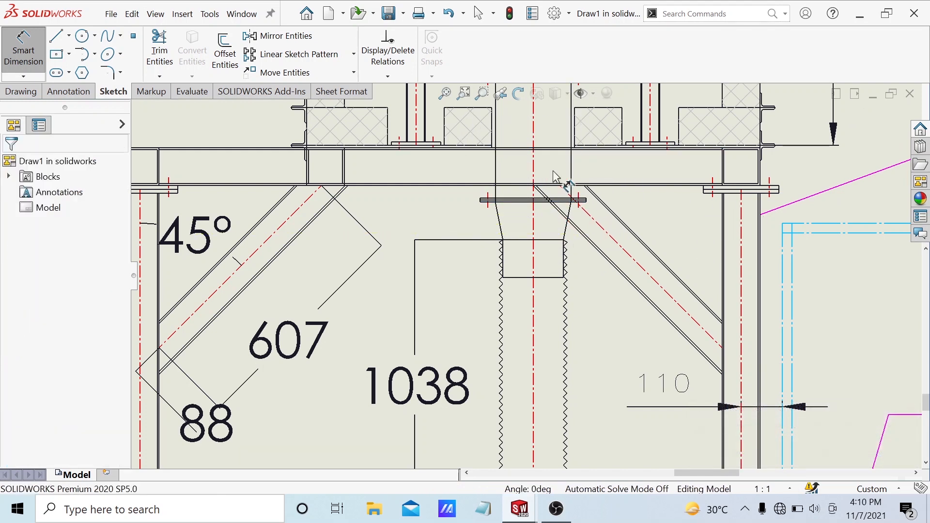
# - Dimension the overall width of the flange plate above the tapered transition, placing the dimension above the flange
pyautogui.click(514, 205)
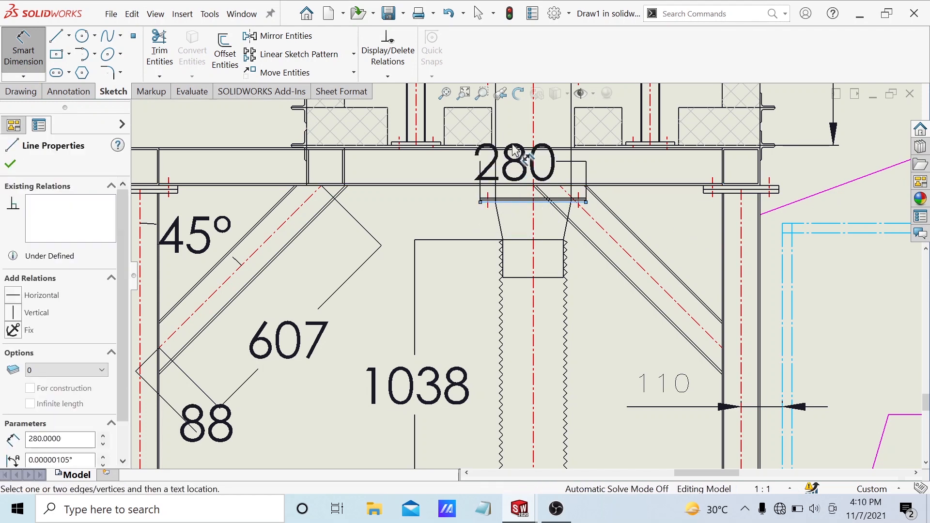
pyautogui.click(517, 149)
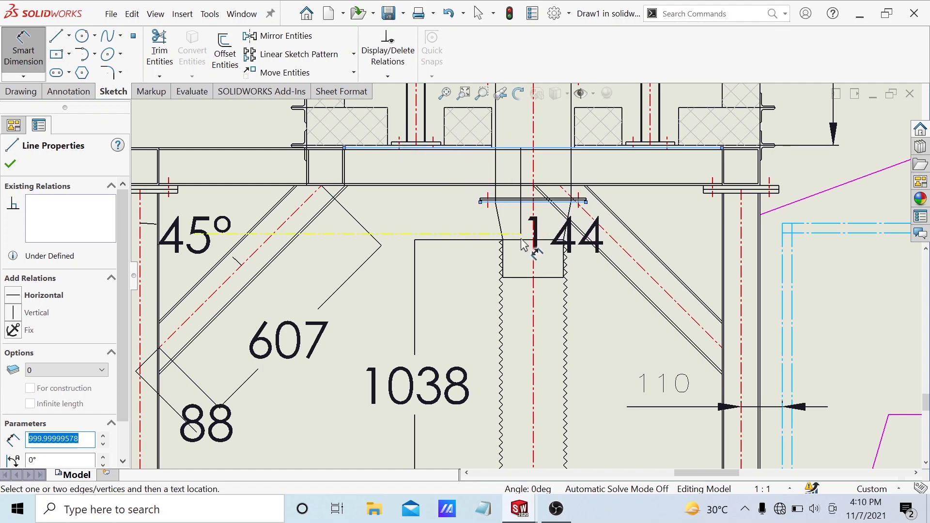
pyautogui.press('Escape')
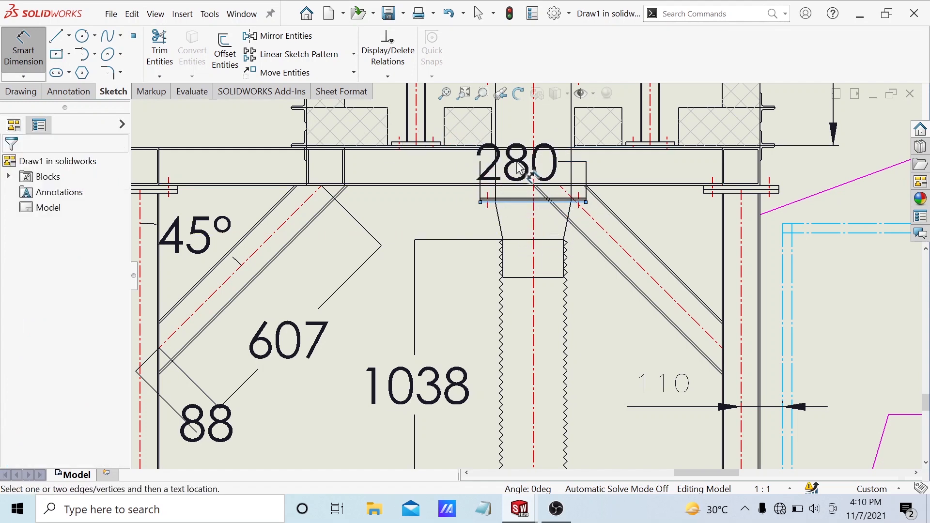
pyautogui.click(519, 168)
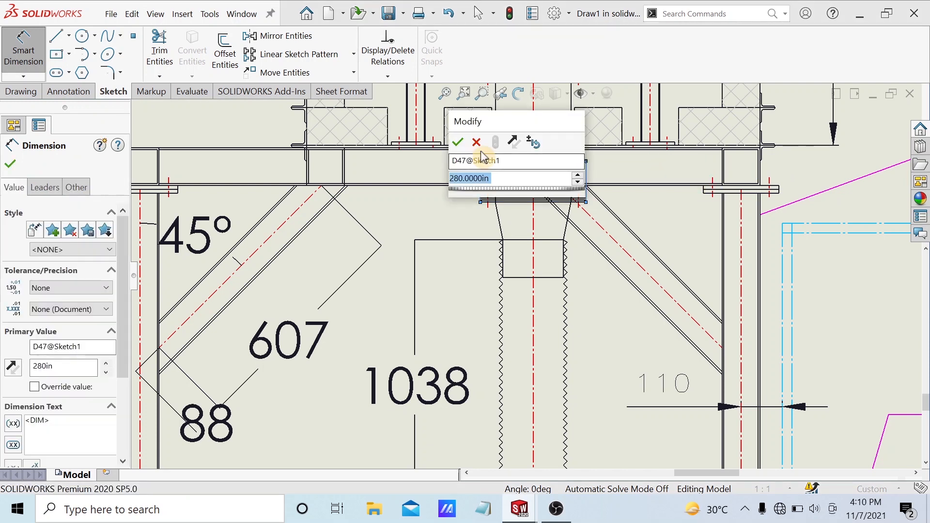
pyautogui.click(457, 142)
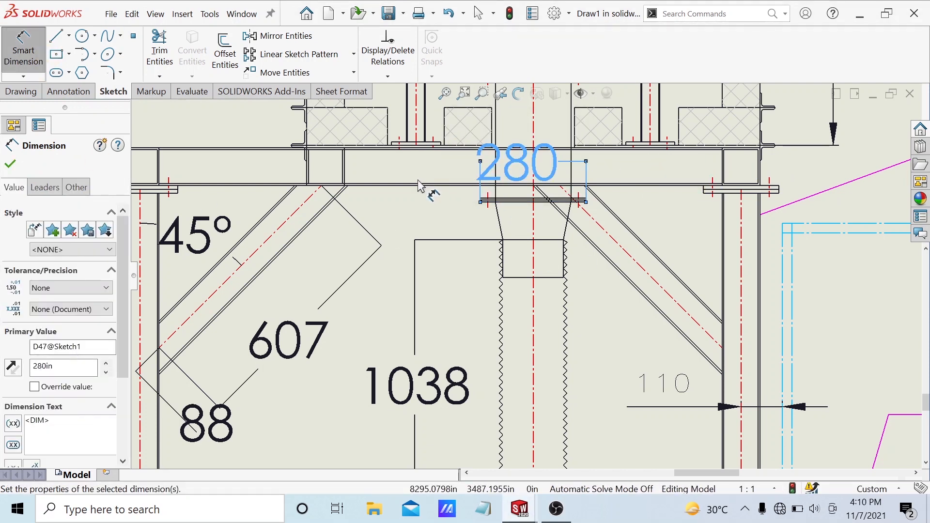
pyautogui.scroll(-2, 421, 183)
pyautogui.click(10, 162)
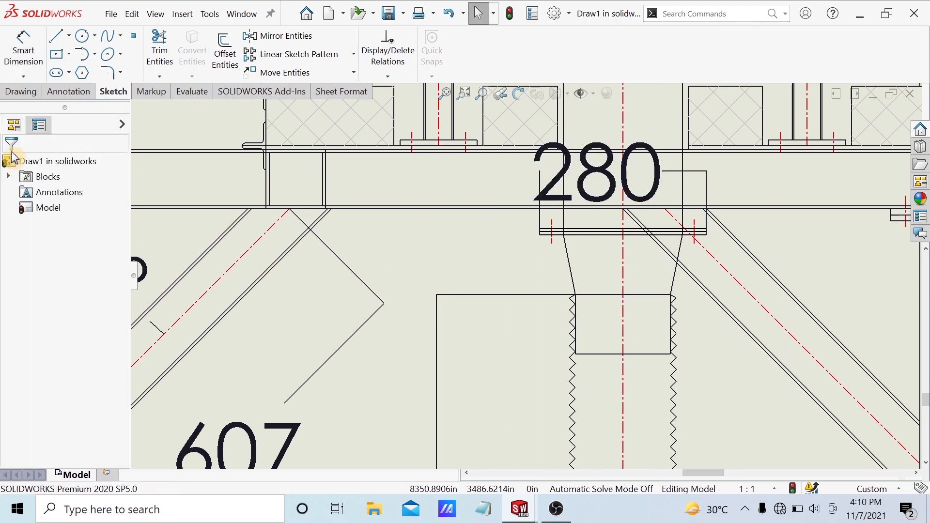
# - Dimension the distance between the two vertical duct lines that meet the transition's wide end at the flange
pyautogui.click(40, 48)
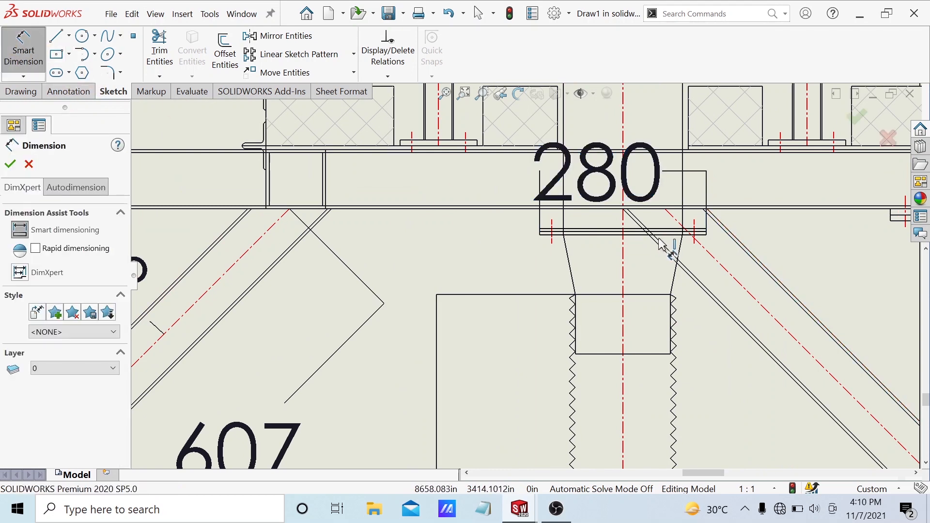
pyautogui.scroll(-3, 608, 235)
pyautogui.scroll(-2, 503, 258)
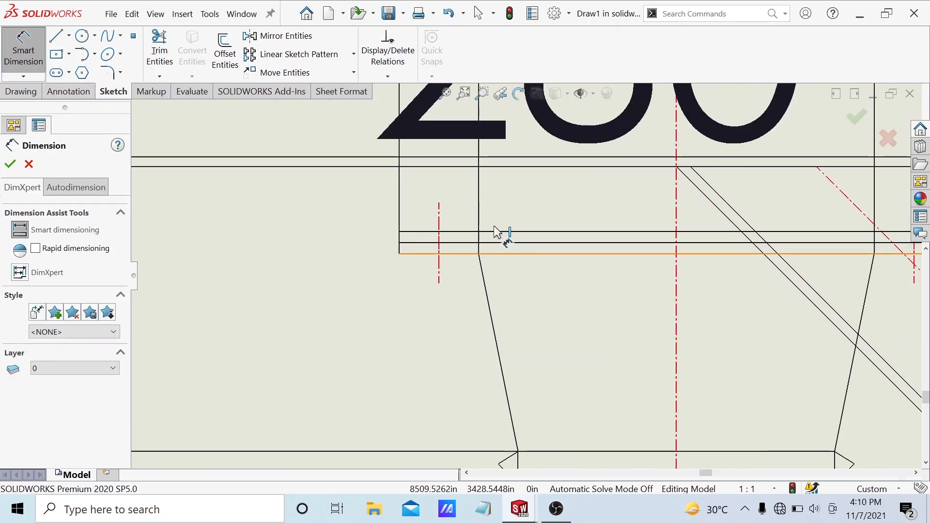
pyautogui.click(480, 213)
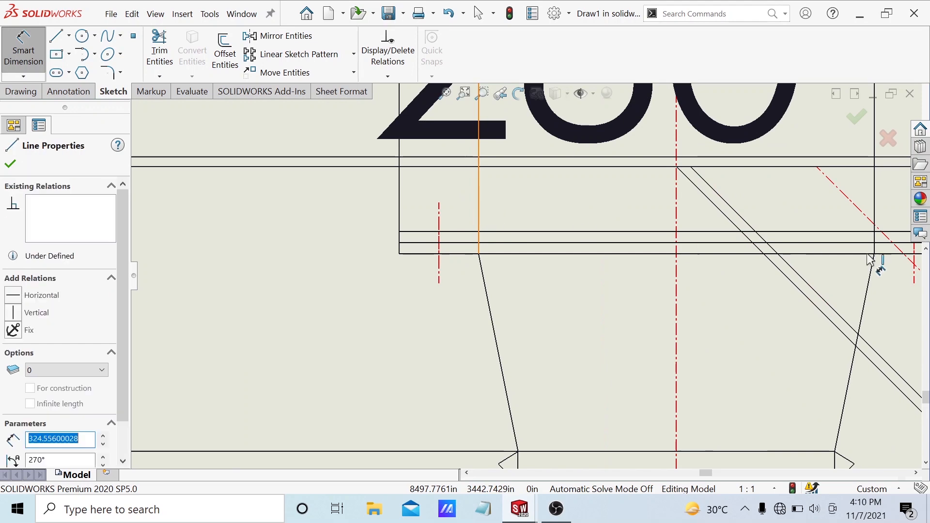
pyautogui.click(875, 206)
pyautogui.scroll(3, 697, 304)
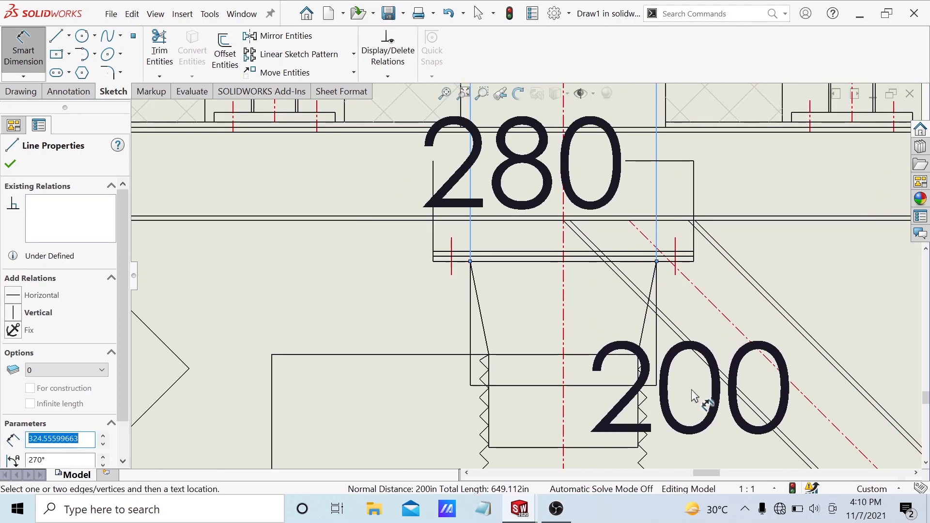
pyautogui.click(711, 407)
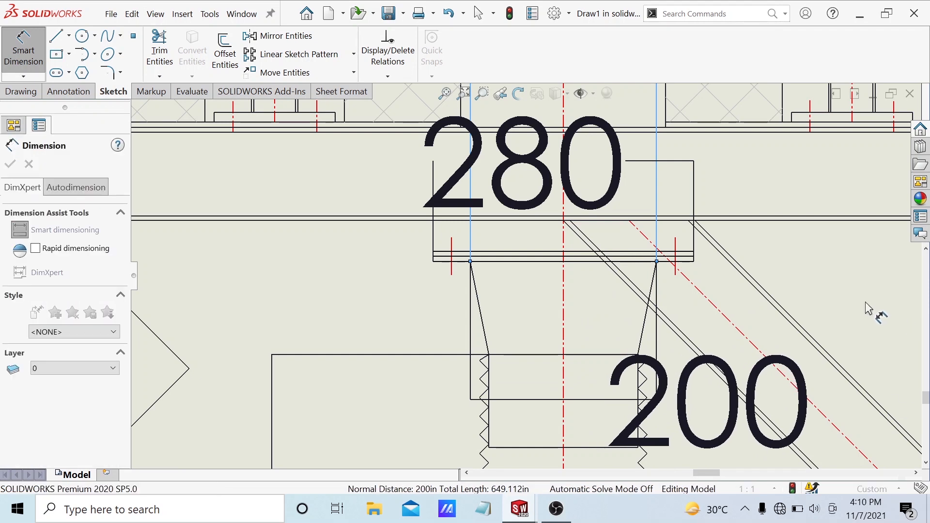
pyautogui.press('Escape')
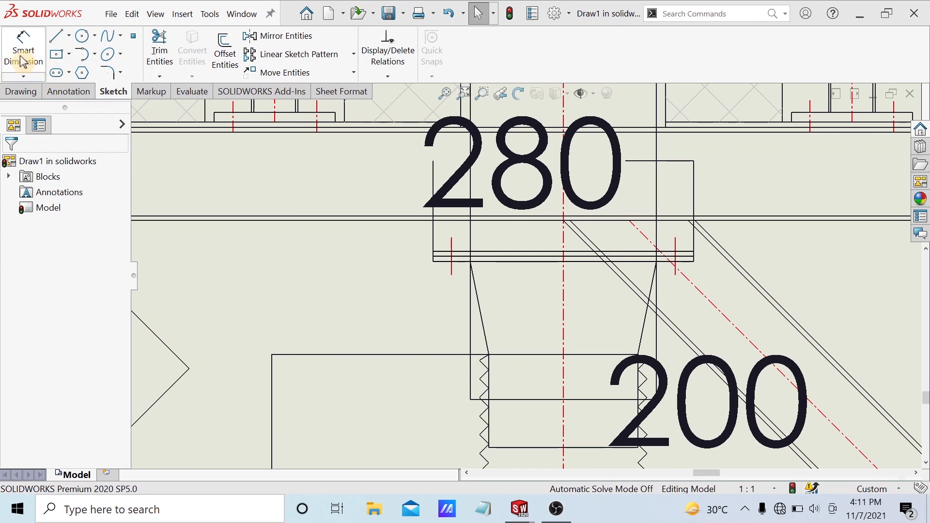
# - Dimension the transition's height from the flange's lower edge to the top line of the flexible hose
pyautogui.click(23, 59)
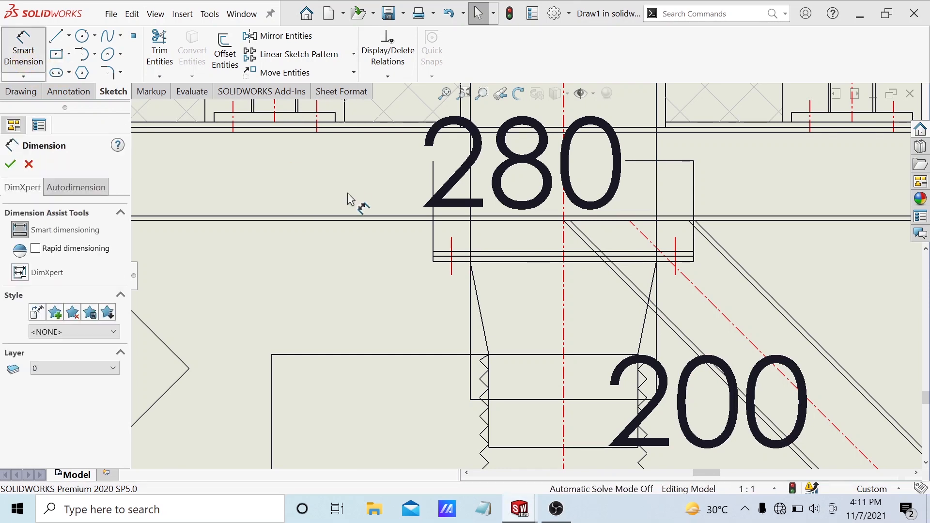
pyautogui.click(516, 262)
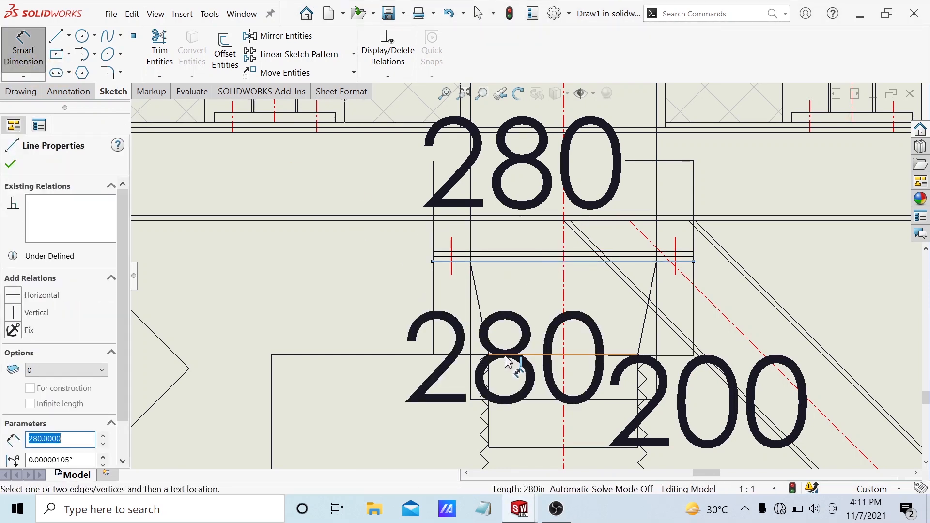
pyautogui.click(506, 356)
pyautogui.click(252, 295)
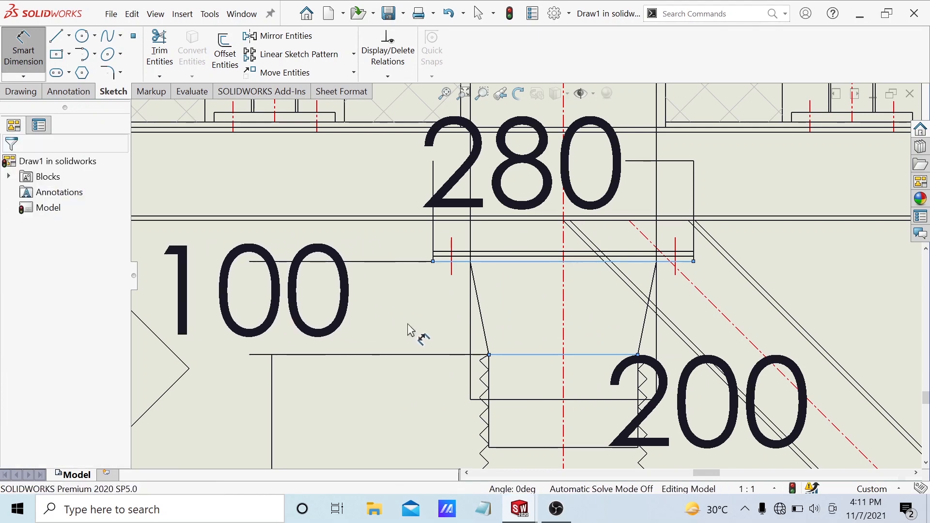
# - Switch back to Part1 and dismiss the unsaved-document notification
pyautogui.moveTo(516, 508)
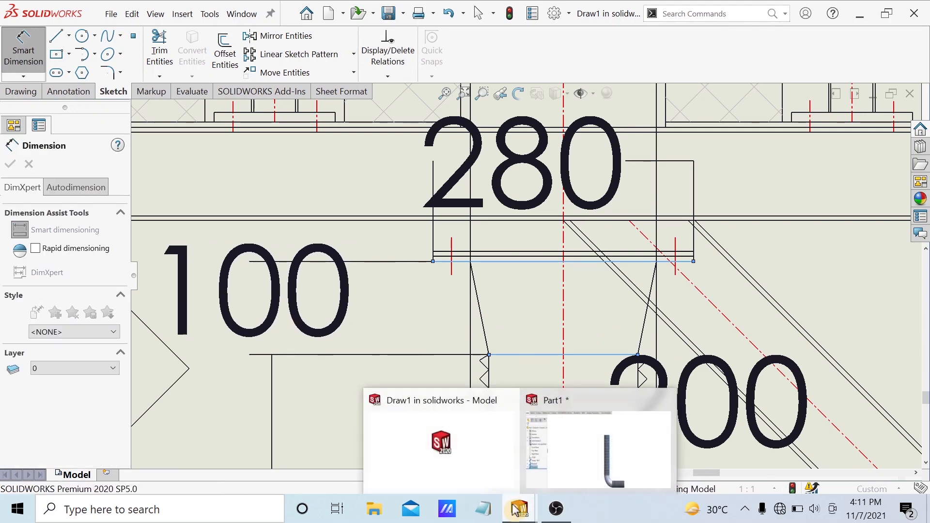
pyautogui.click(568, 466)
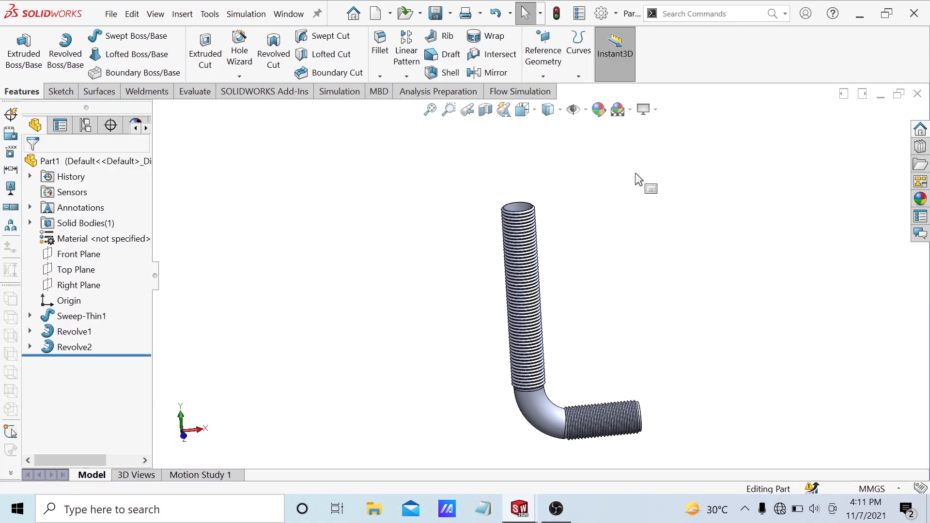
pyautogui.moveTo(634, 181)
pyautogui.mouseDown(button='middle')
pyautogui.moveTo(602, 202)
pyautogui.moveTo(575, 285)
pyautogui.mouseUp(button='middle')
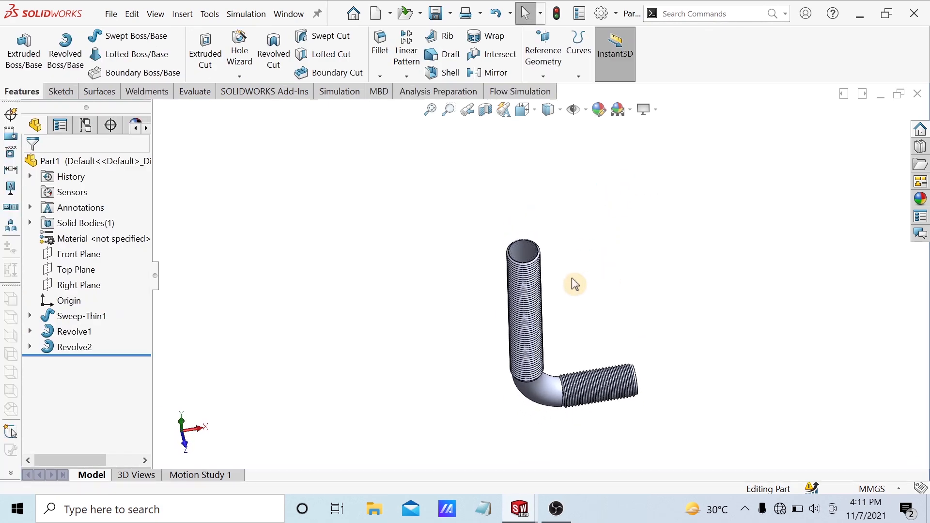
pyautogui.scroll(-10, 517, 241)
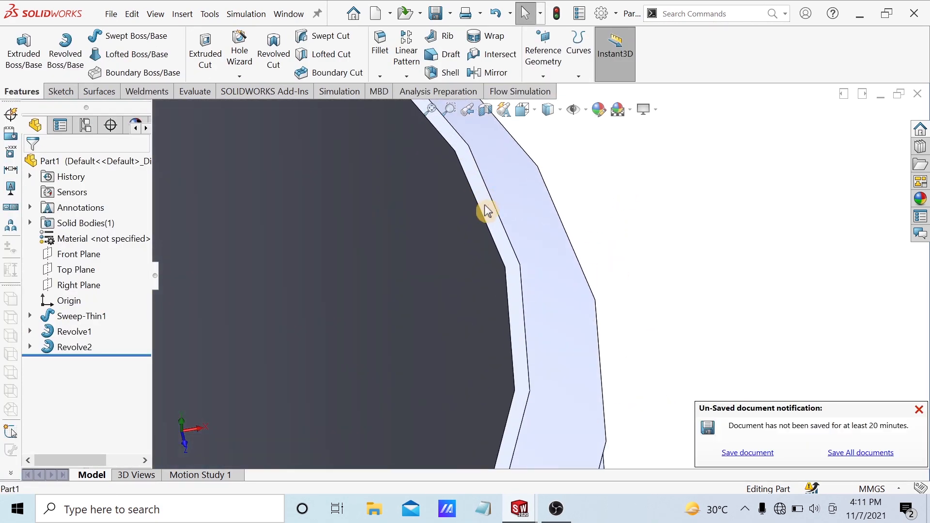
pyautogui.click(486, 210)
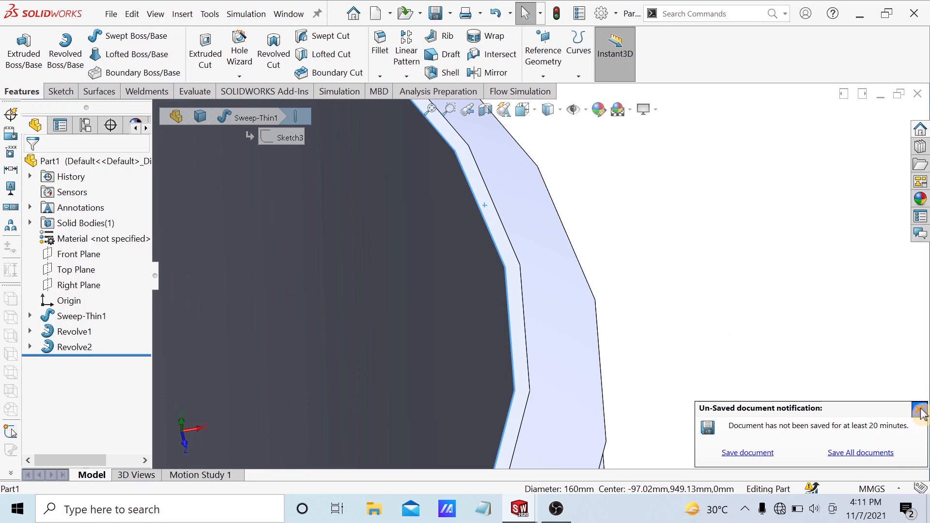
pyautogui.click(919, 410)
pyautogui.click(542, 53)
pyautogui.click(495, 226)
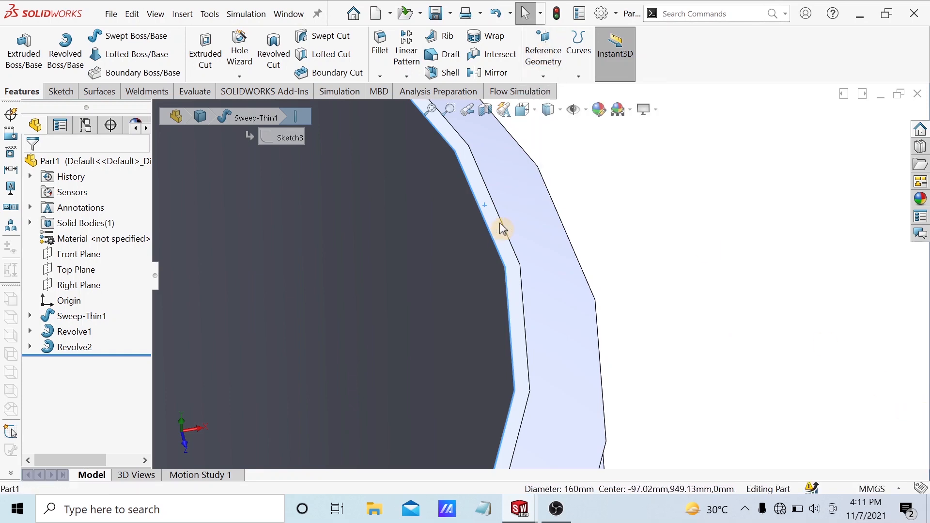
pyautogui.click(499, 223)
pyautogui.scroll(6, 531, 229)
pyautogui.click(629, 221)
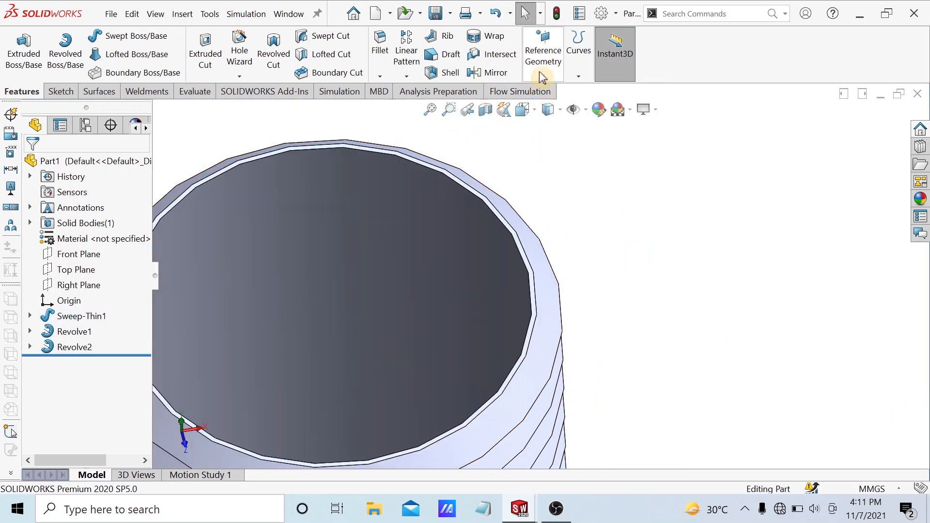
# - Create a reference plane offset 100 mm above the pipe's upper end face and orient the view to Top
pyautogui.click(543, 52)
pyautogui.click(557, 89)
pyautogui.scroll(-6, 494, 206)
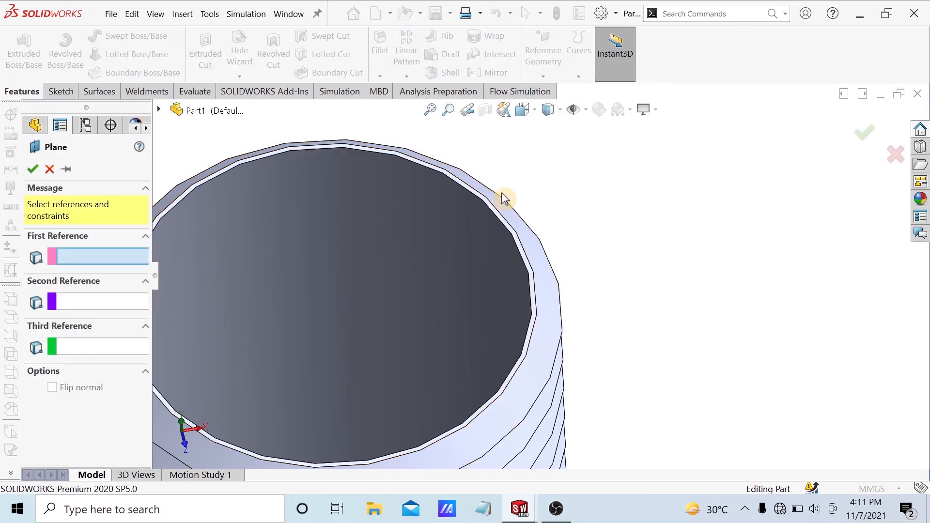
pyautogui.click(502, 310)
pyautogui.scroll(8, 508, 310)
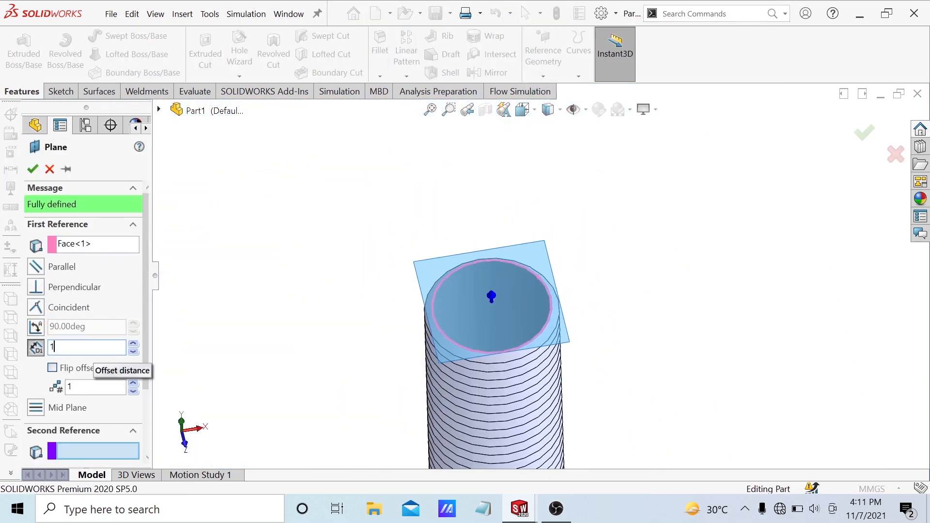
pyautogui.click(212, 219)
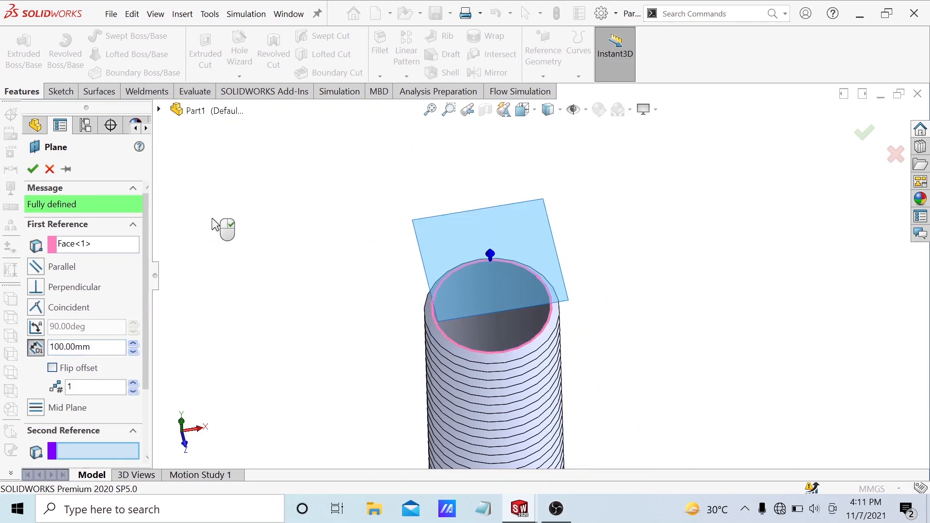
pyautogui.click(29, 170)
pyautogui.press('space')
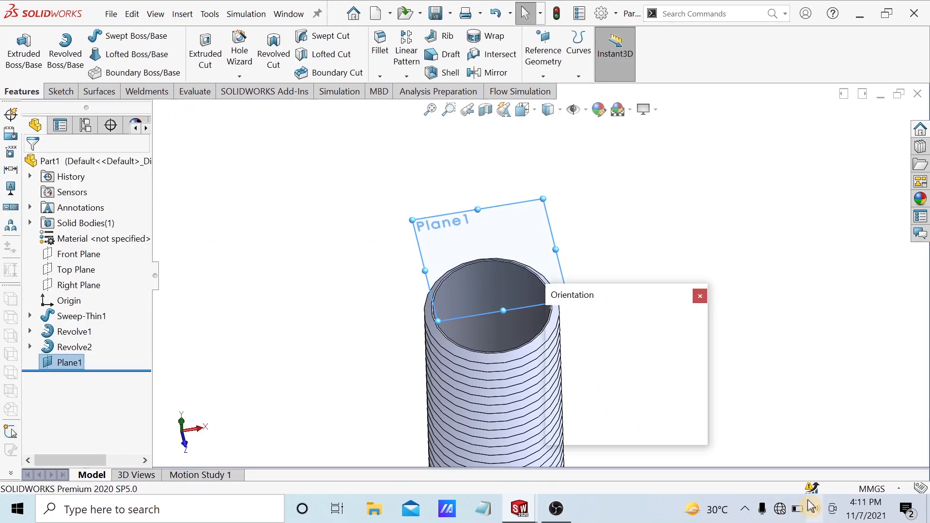
pyautogui.click(414, 274)
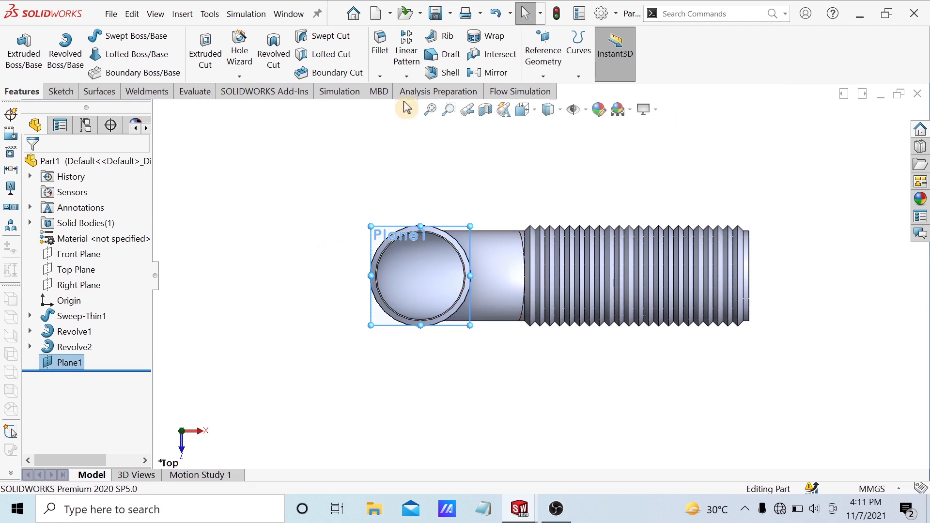
# - Sketch a circle about 373 mm in diameter on the offset plane, centred on the vertical pipe's axis
pyautogui.click(60, 91)
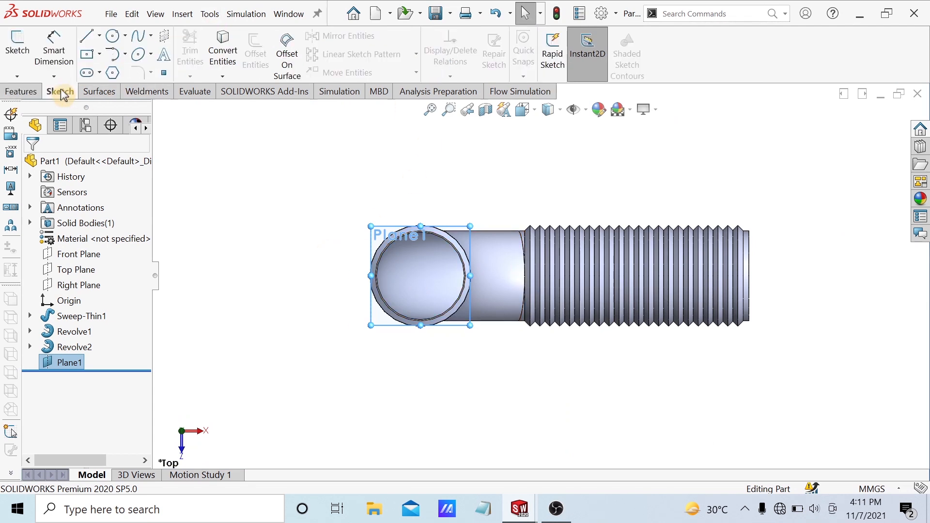
pyautogui.click(112, 37)
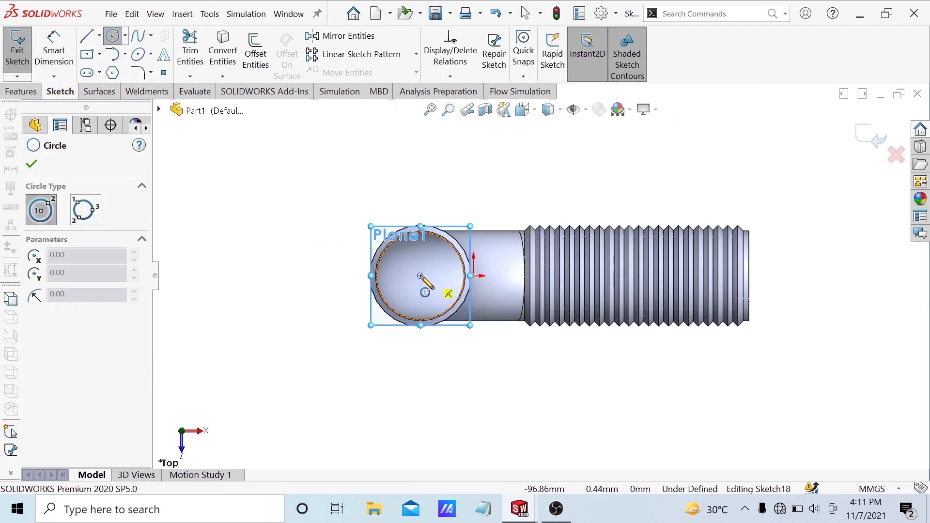
pyautogui.moveTo(419, 276)
pyautogui.mouseDown()
pyautogui.moveTo(442, 327)
pyautogui.moveTo(478, 371)
pyautogui.mouseUp()
pyautogui.press('Escape')
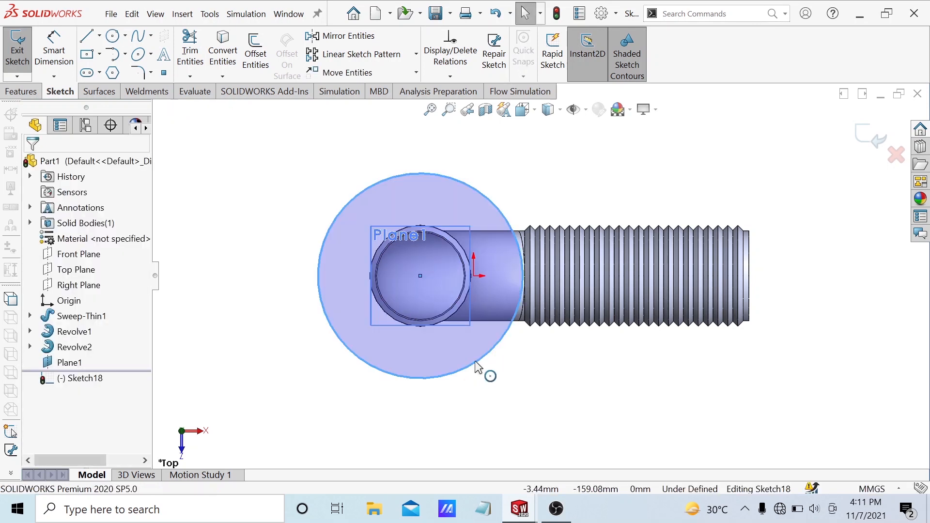
# - Dimension the circle on the offset plane with a diameter of 200 mm
pyautogui.click(74, 45)
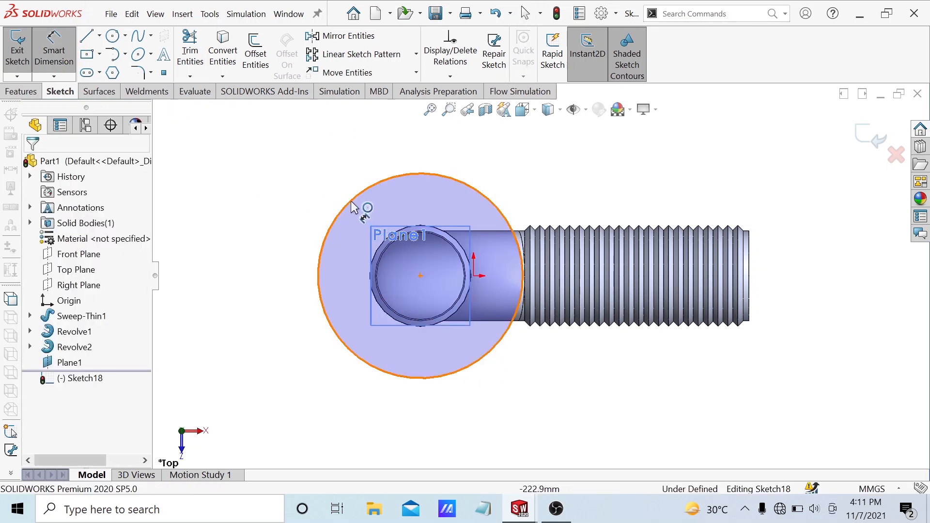
pyautogui.click(318, 167)
pyautogui.click(309, 161)
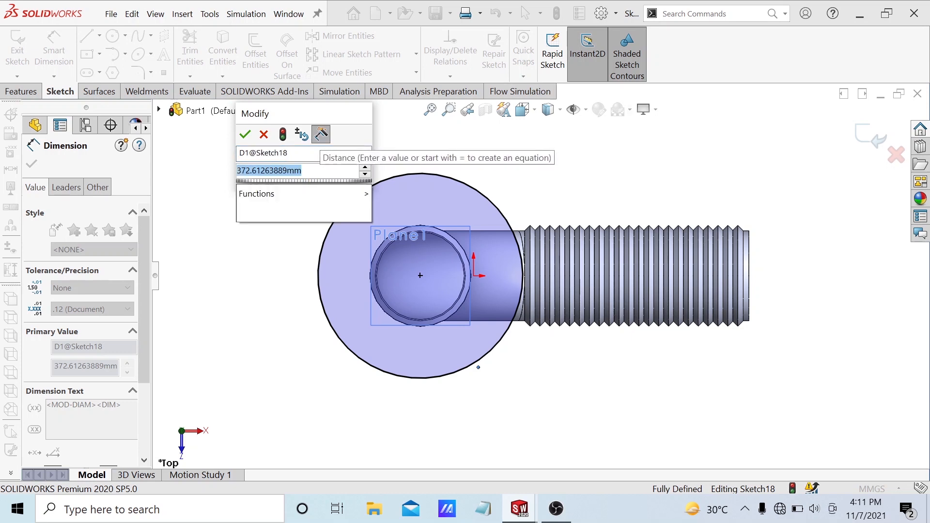
pyautogui.write('200')
pyautogui.press('Return')
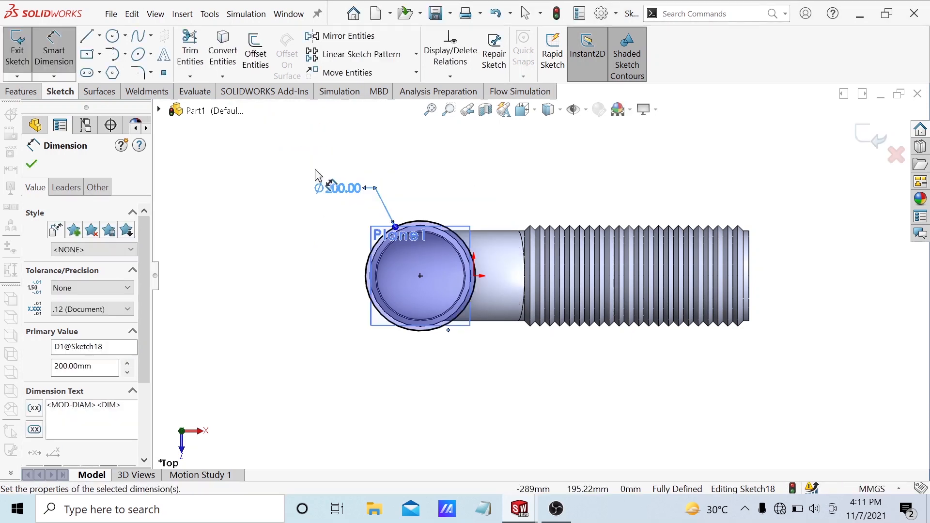
pyautogui.click(34, 165)
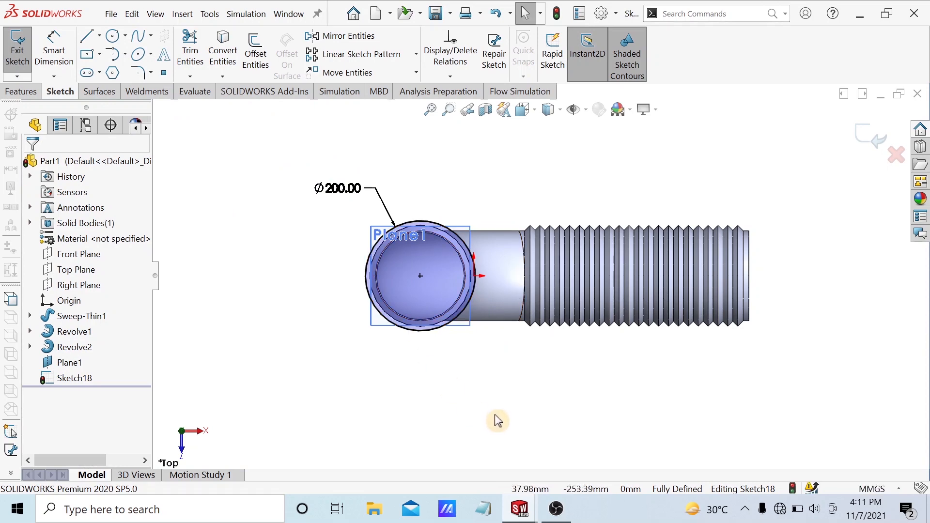
# - Finish the 200 mm circle sketch on the offset plane
pyautogui.moveTo(498, 421); pyautogui.dragTo(488, 317, button='middle')
pyautogui.scroll(-10, 499, 145)
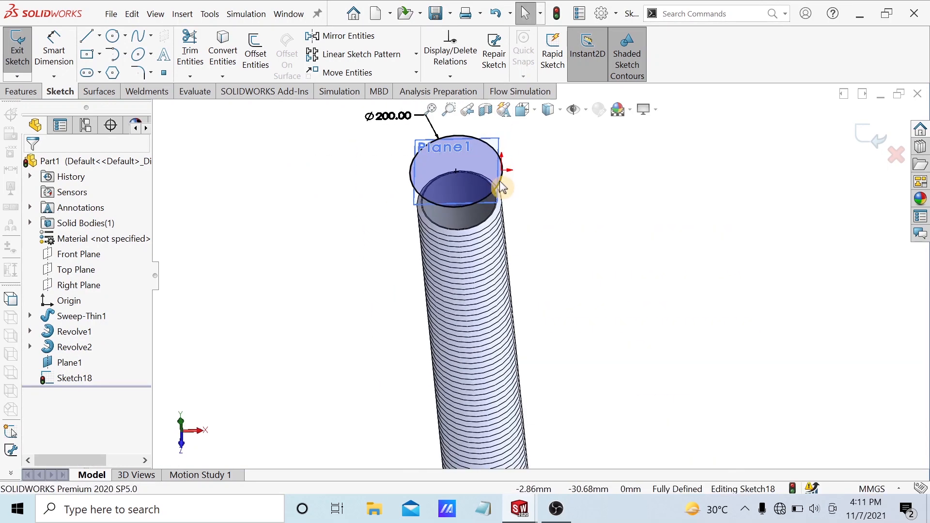
pyautogui.scroll(-4, 521, 245)
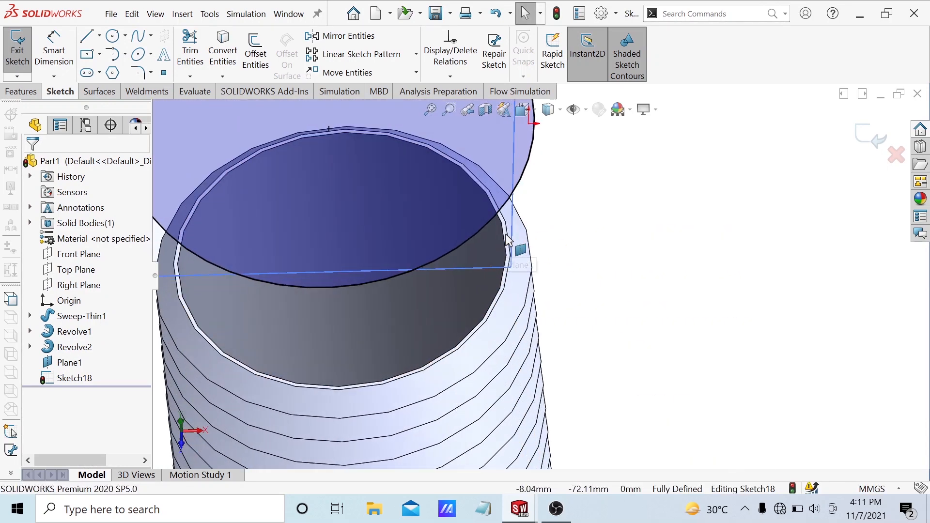
pyautogui.scroll(-3, 519, 226)
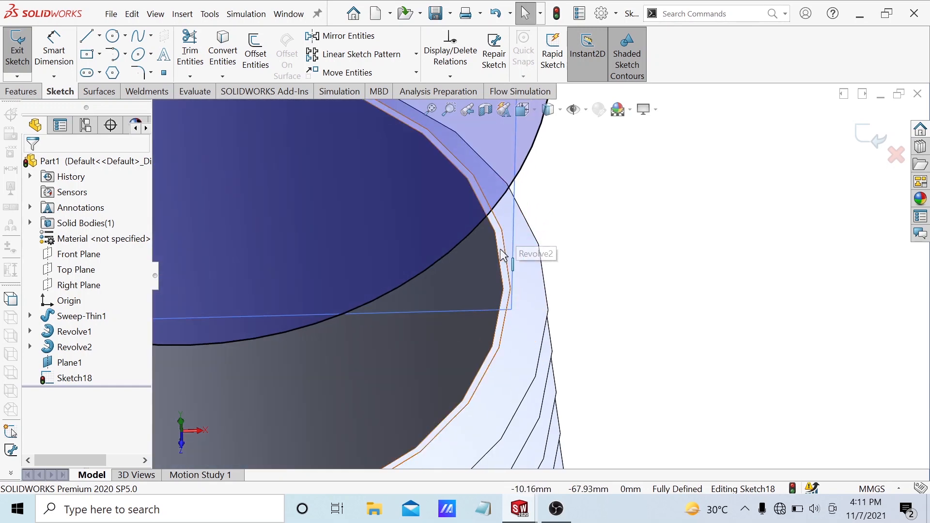
pyautogui.click(501, 240)
pyautogui.rightClick(501, 241)
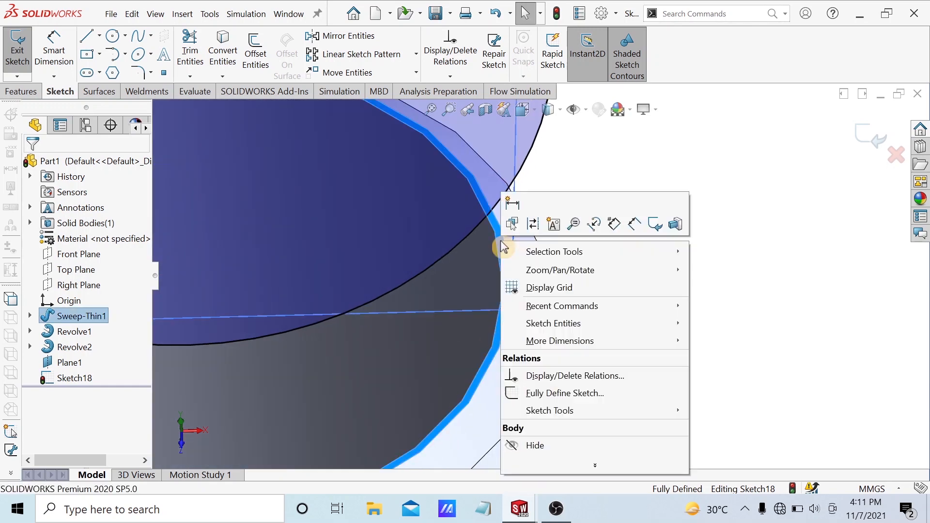
pyautogui.click(794, 138)
pyautogui.click(854, 134)
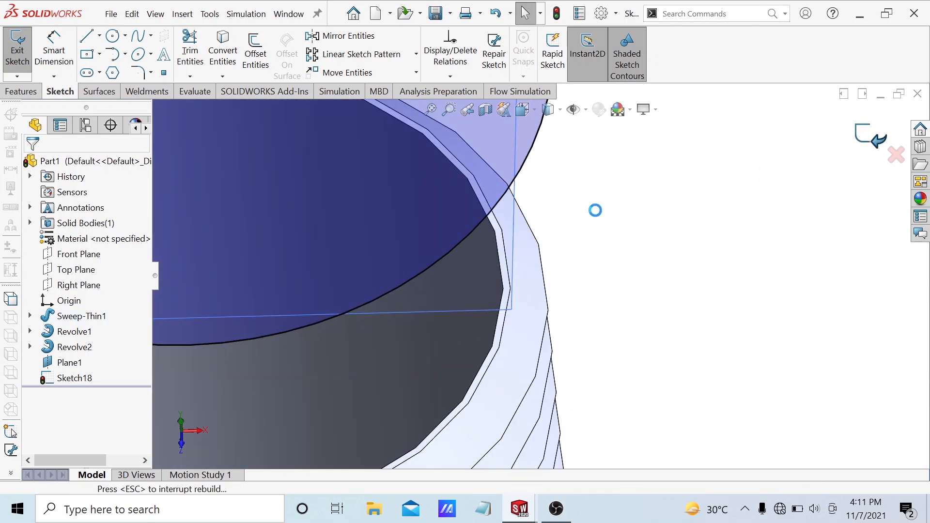
# - Start a sketch on the pipe's upper end face, convert the face's edges into sketch entities, and finish the sketch
pyautogui.click(502, 242)
pyautogui.click(551, 187)
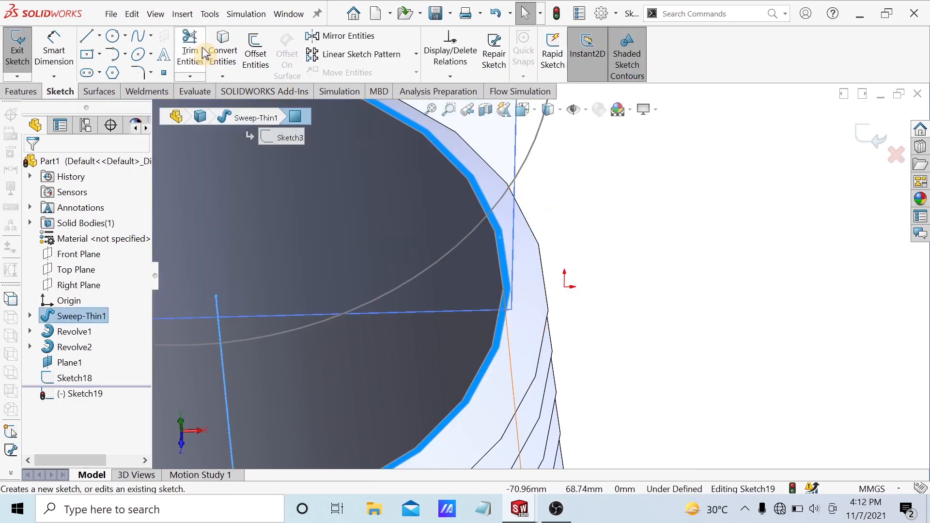
pyautogui.click(208, 53)
pyautogui.click(866, 137)
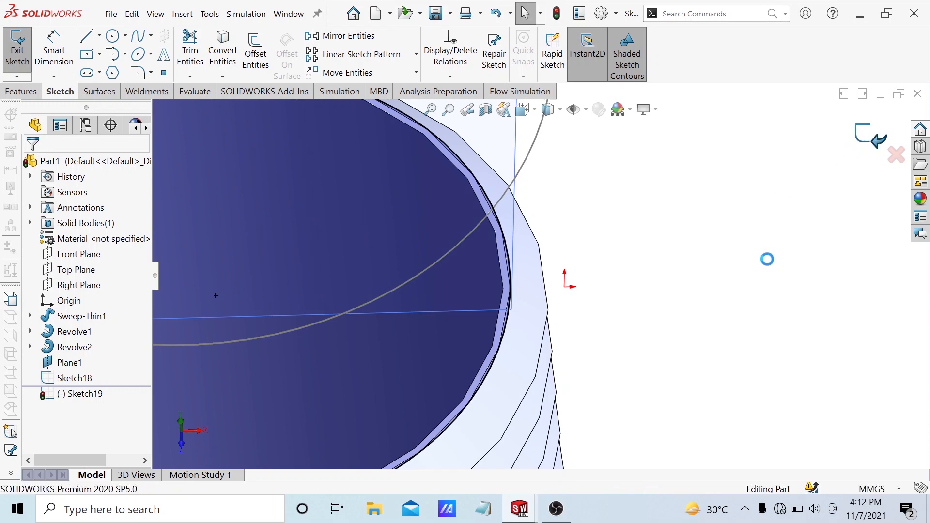
pyautogui.click(649, 299)
# - Start a Loft from the converted pipe-end sketch to the 200 mm circle on the offset plane
pyautogui.scroll(-5, 516, 315)
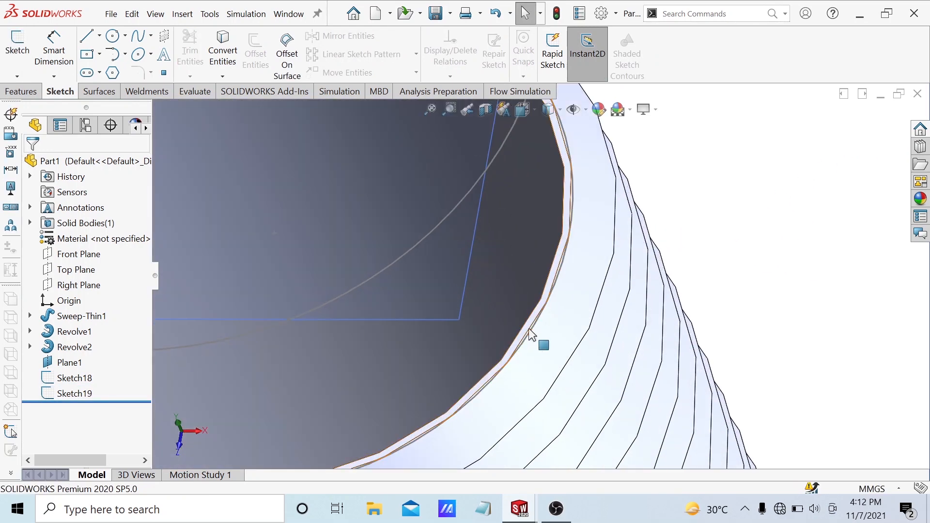
pyautogui.click(535, 308)
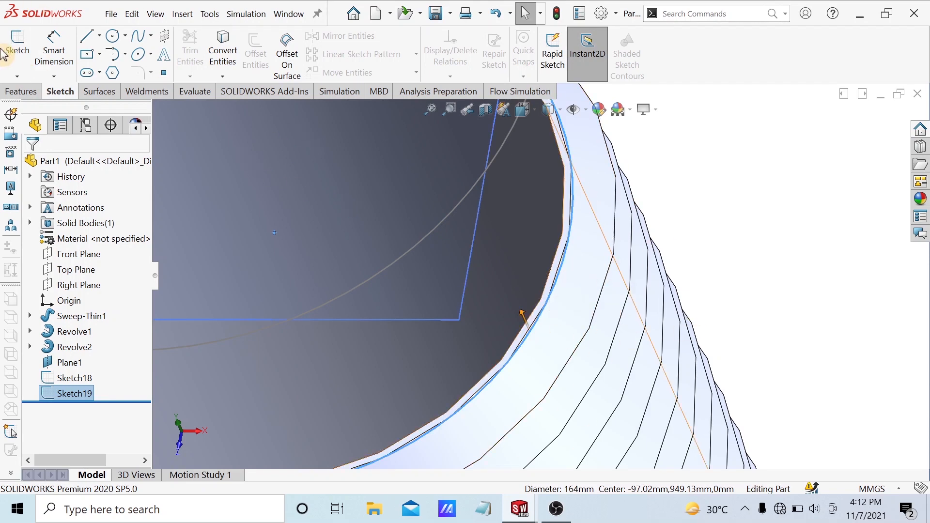
pyautogui.press('Escape')
pyautogui.click(19, 91)
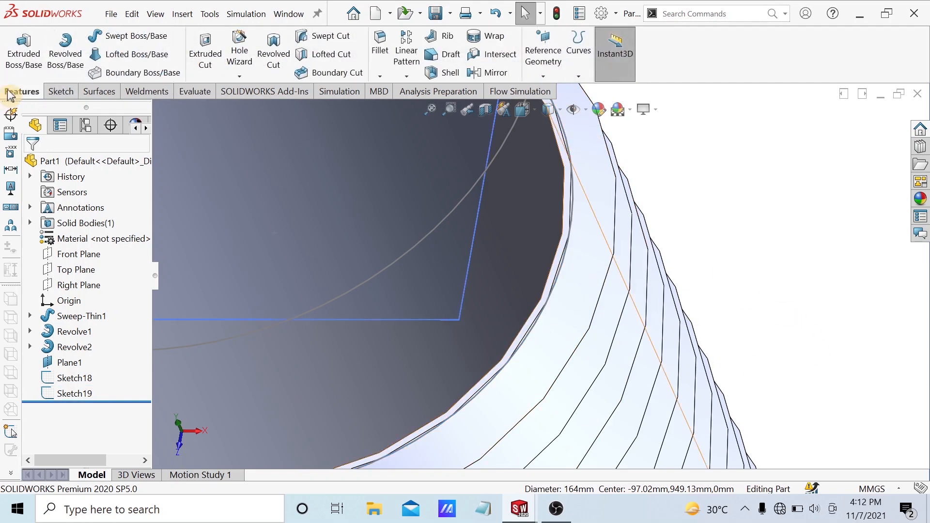
pyautogui.click(108, 58)
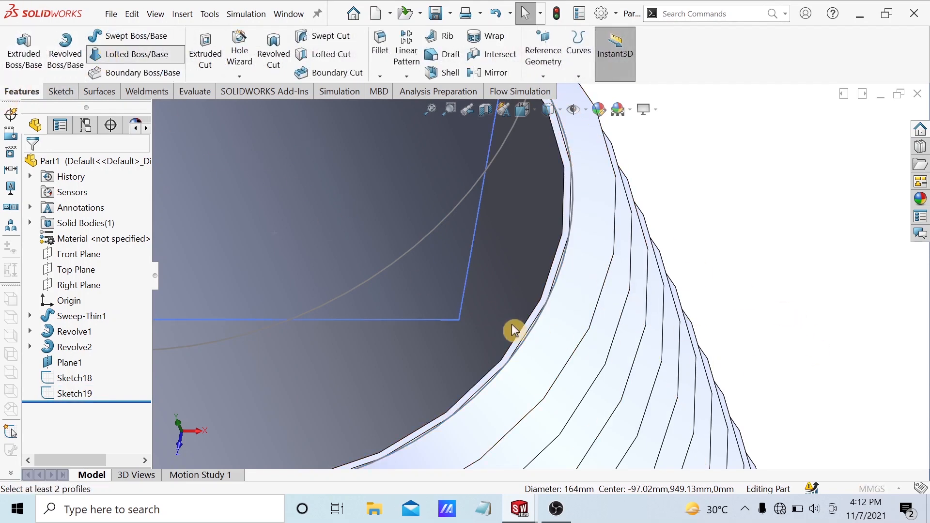
pyautogui.click(515, 361)
pyautogui.scroll(5, 515, 363)
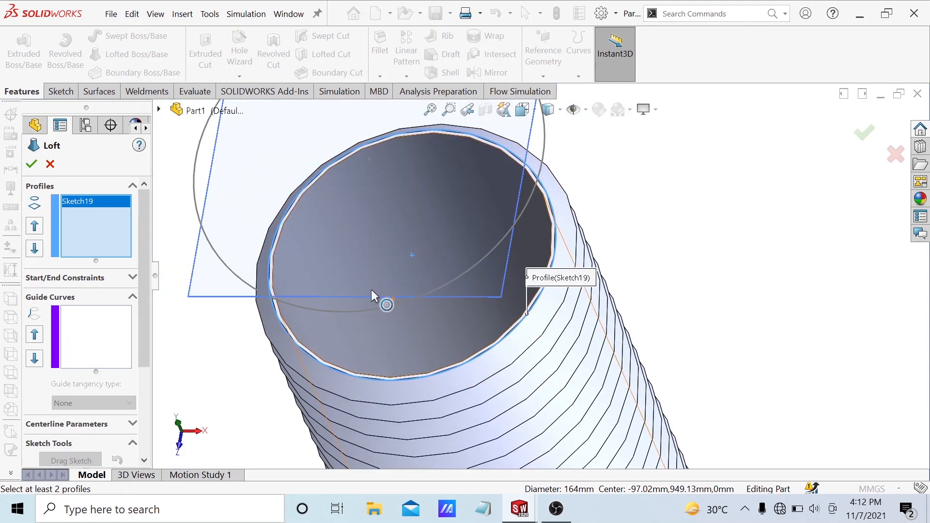
pyautogui.click(379, 308)
pyautogui.scroll(5, 394, 311)
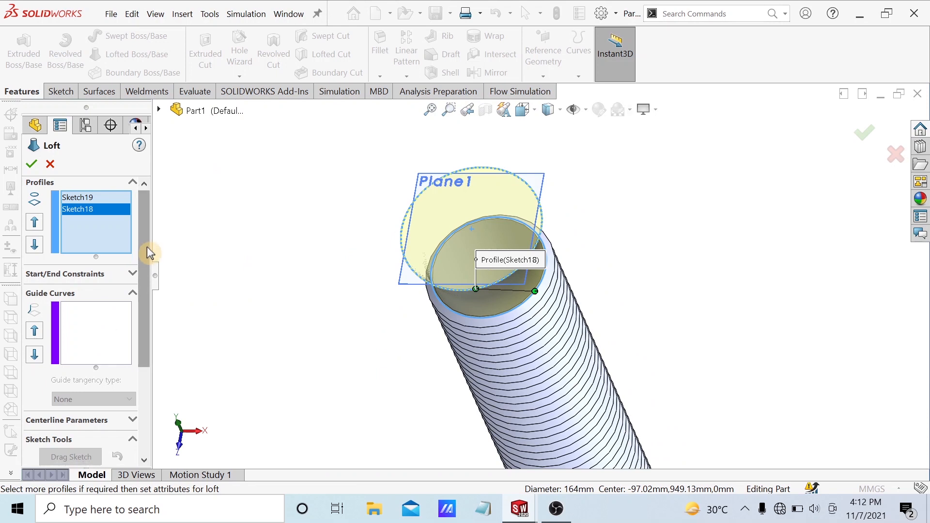
# - Make the loft a one-direction thin feature with 1 mm thickness and create it
pyautogui.moveTo(144, 253); pyautogui.dragTo(145, 339)
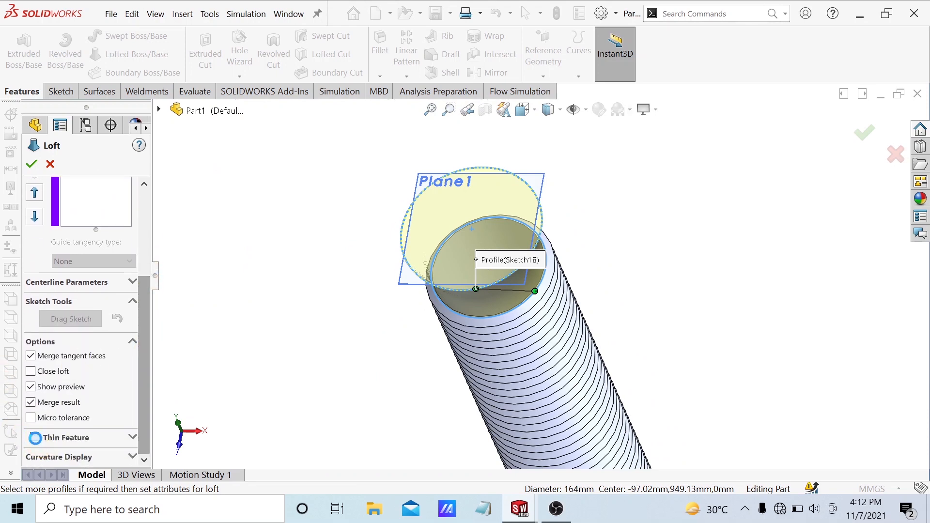
pyautogui.click(35, 437)
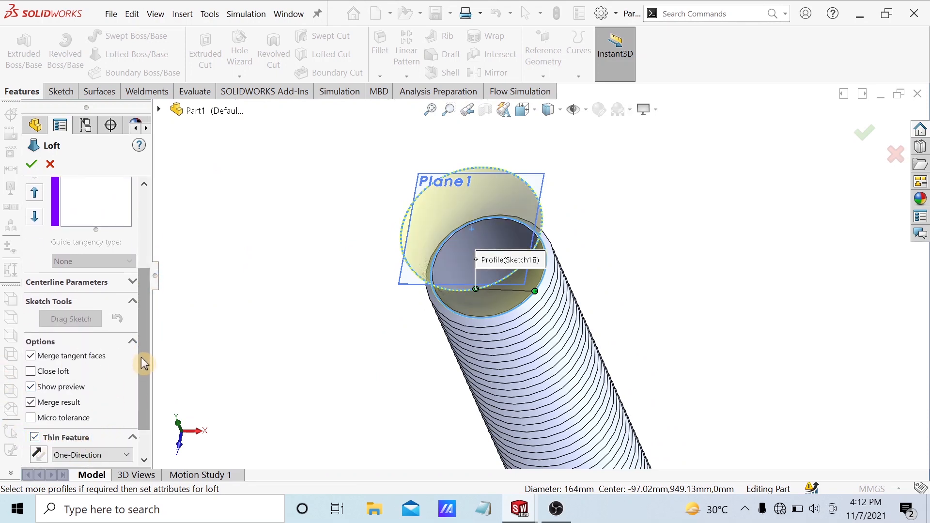
pyautogui.moveTo(144, 363); pyautogui.dragTo(142, 419)
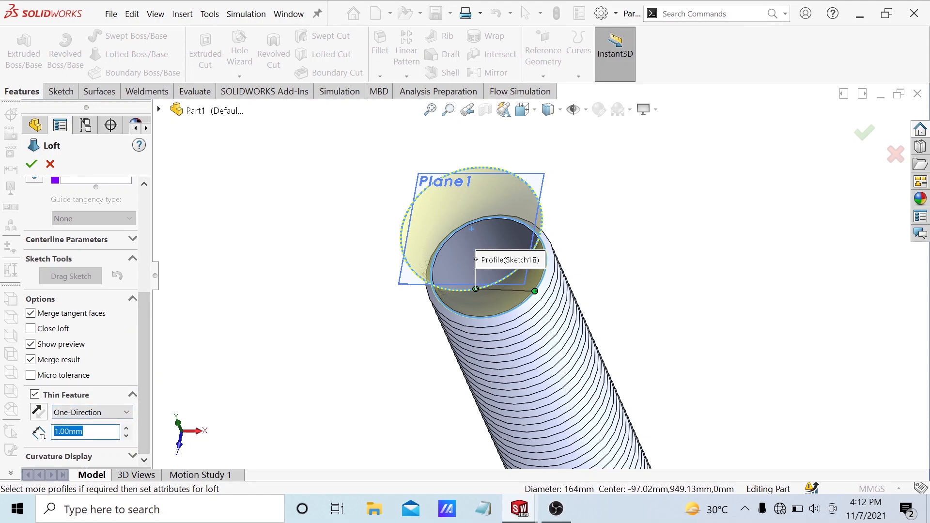
pyautogui.click(34, 165)
# - Check the lofted transition's profile in the Front view and undo the loft
pyautogui.scroll(5, 421, 249)
pyautogui.moveTo(421, 249); pyautogui.dragTo(477, 169, button='middle')
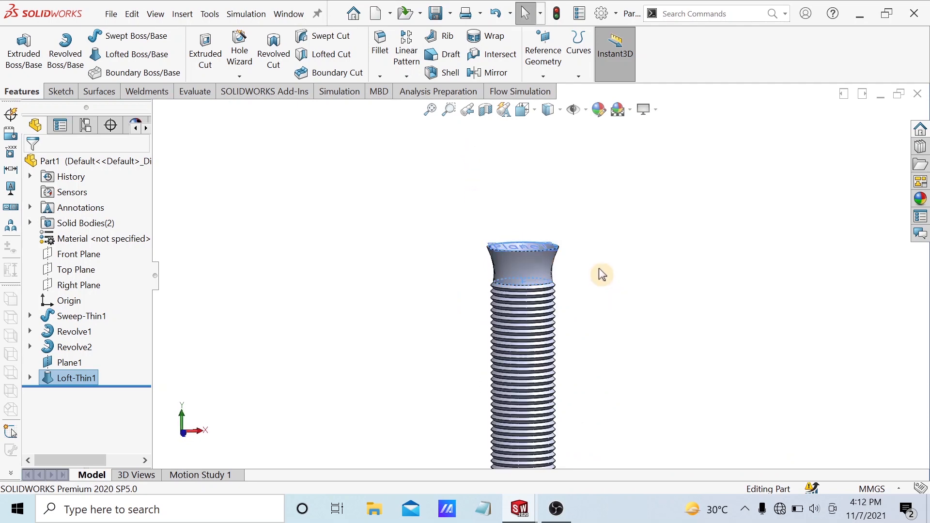
pyautogui.press('space')
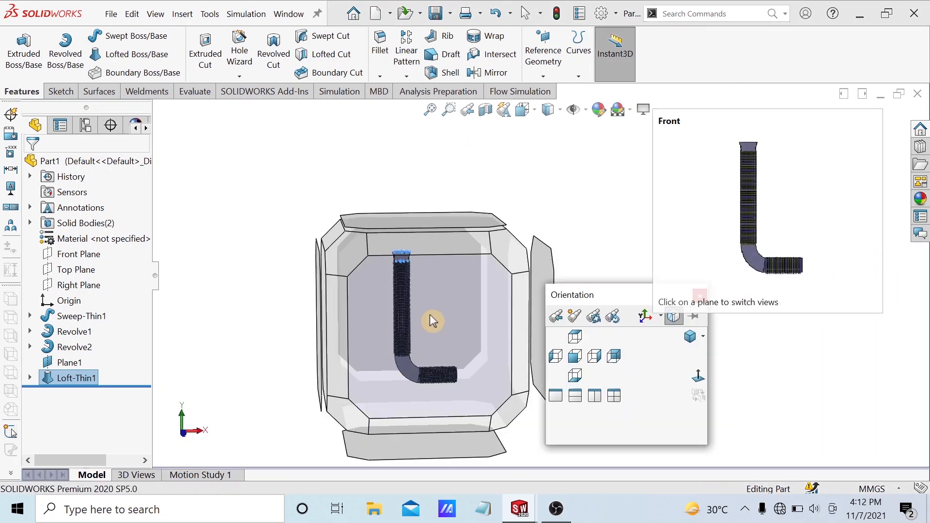
pyautogui.click(433, 320)
pyautogui.scroll(-8, 541, 196)
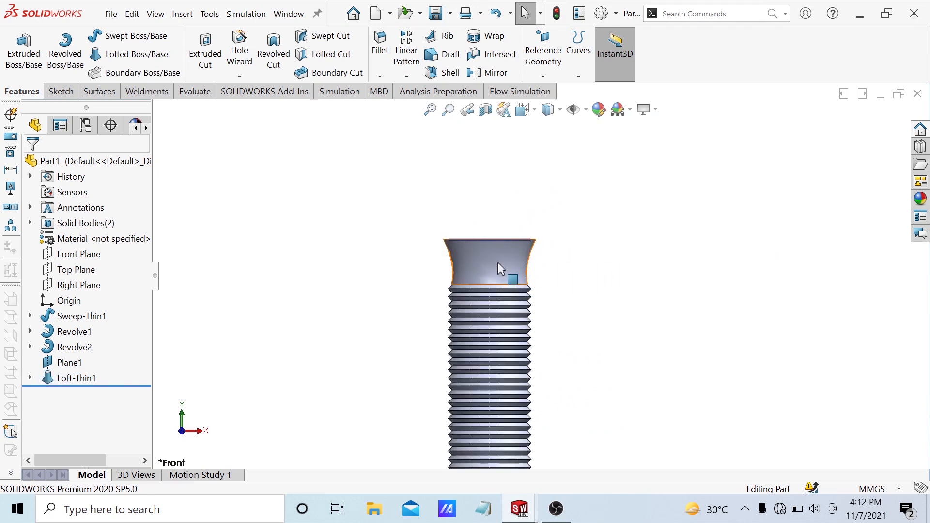
pyautogui.hotkey('ctrl', 'z')
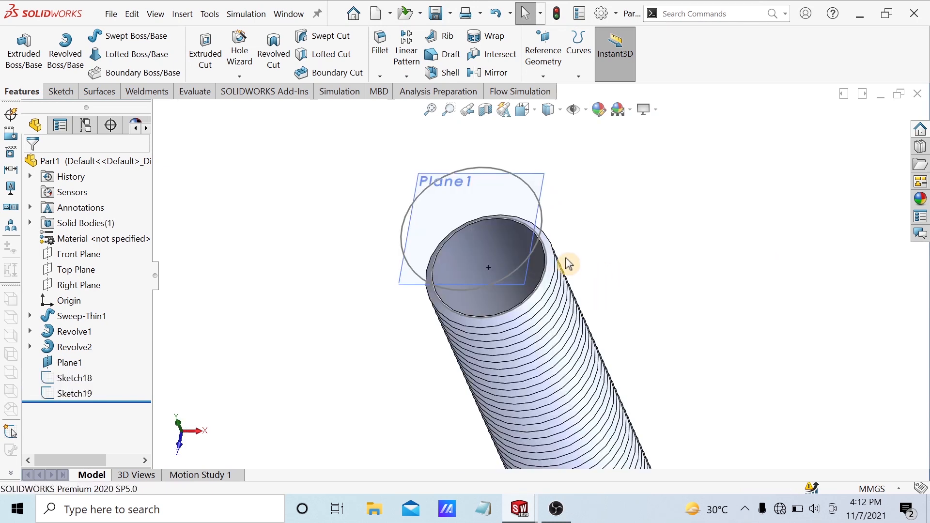
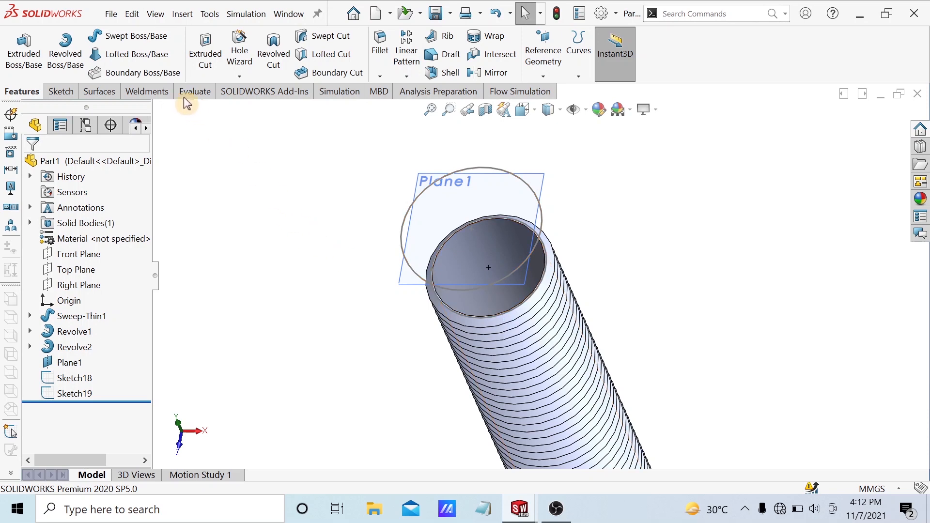
# - Start a Loft from the 200 mm circle on the offset plane to the converted pipe-end sketch
pyautogui.click(138, 56)
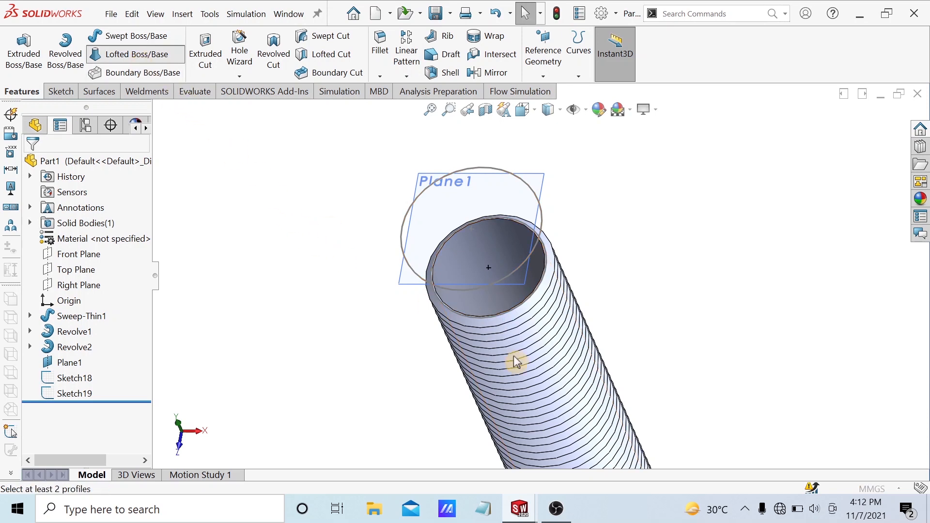
pyautogui.click(468, 290)
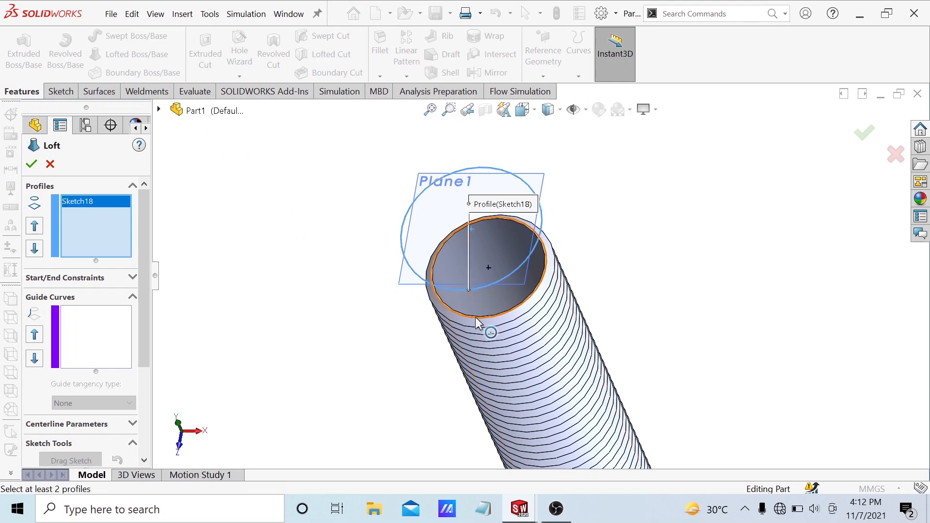
pyautogui.click(475, 317)
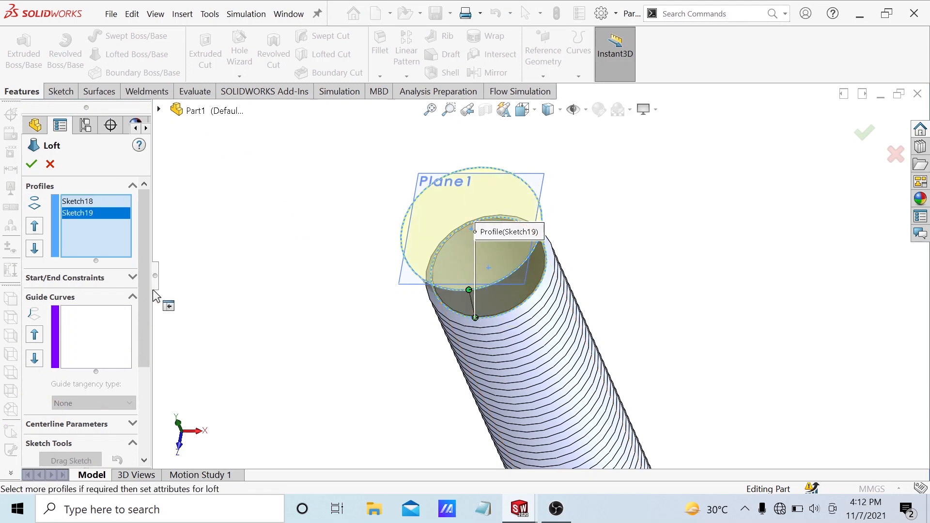
pyautogui.moveTo(529, 421); pyautogui.dragTo(493, 331, button='middle')
pyautogui.moveTo(614, 345); pyautogui.dragTo(684, 291, button='middle')
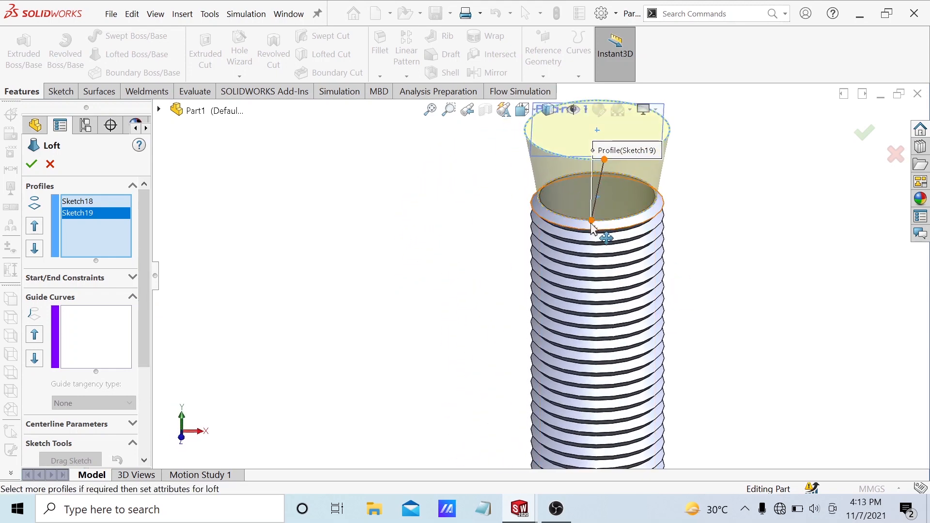
pyautogui.moveTo(811, 301); pyautogui.dragTo(800, 332, button='middle')
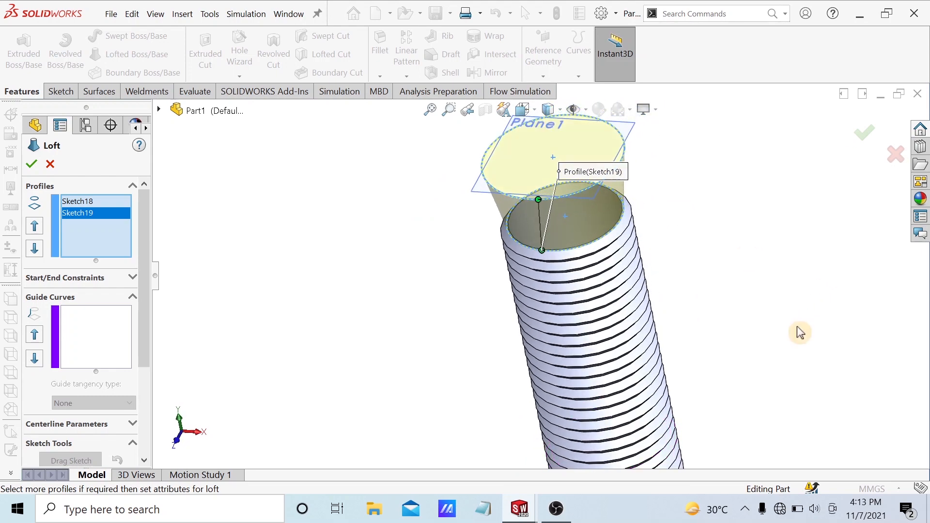
# - Make the loft a one-direction thin feature with 2 mm thickness and create it
pyautogui.moveTo(146, 265); pyautogui.dragTo(146, 377)
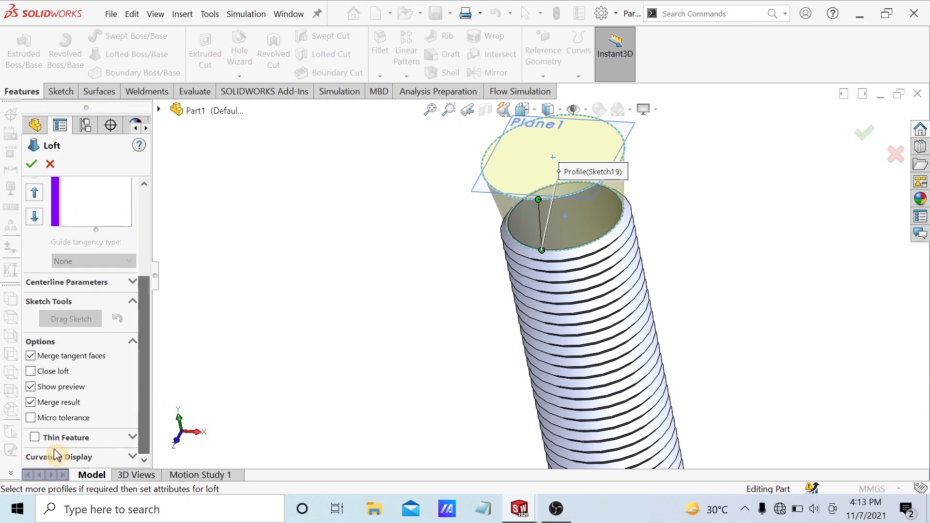
pyautogui.click(35, 438)
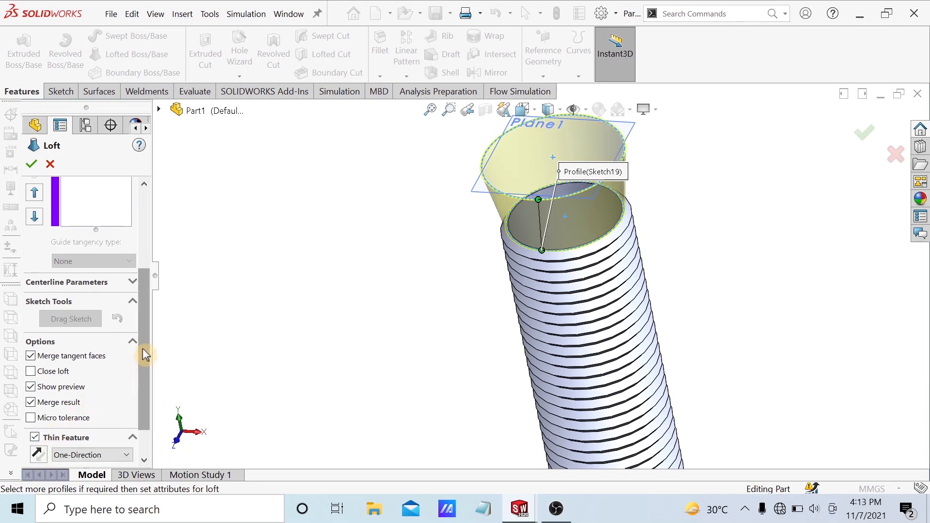
pyautogui.moveTo(147, 343); pyautogui.dragTo(146, 380)
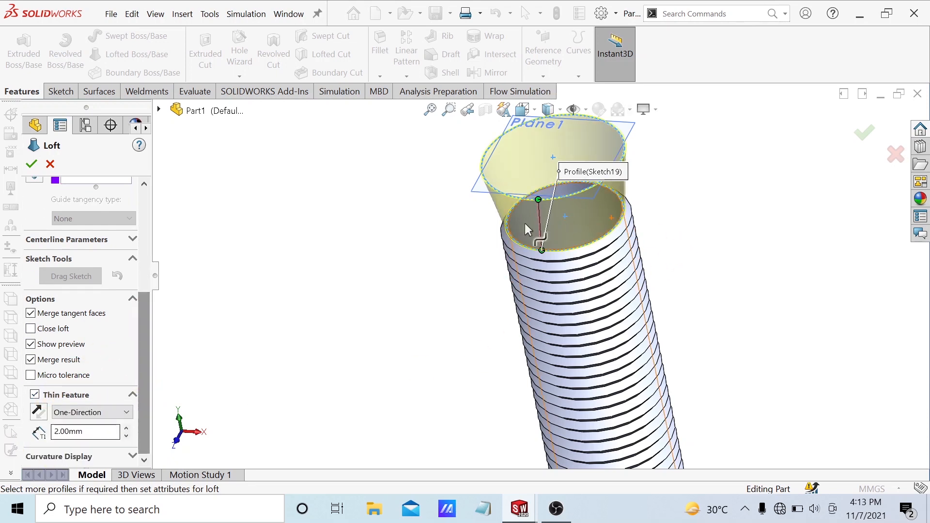
pyautogui.moveTo(744, 236); pyautogui.dragTo(753, 218, button='middle')
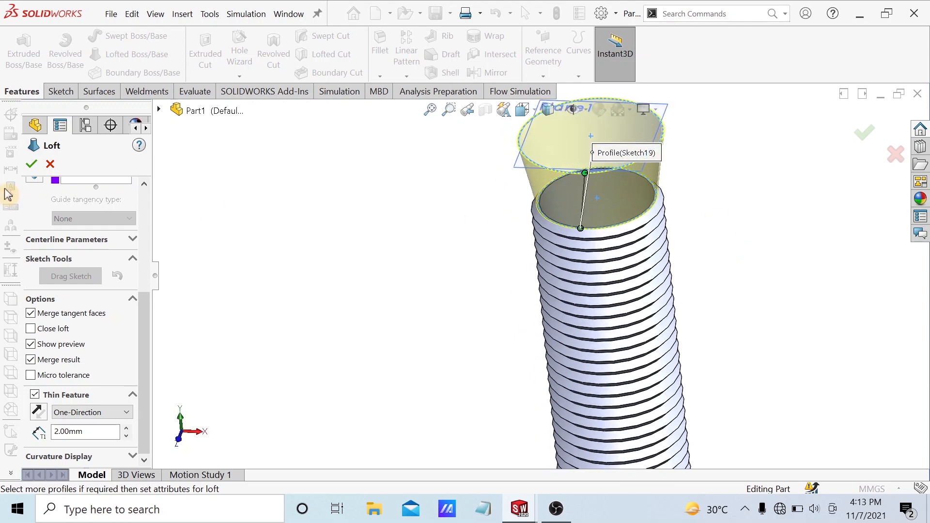
pyautogui.click(32, 165)
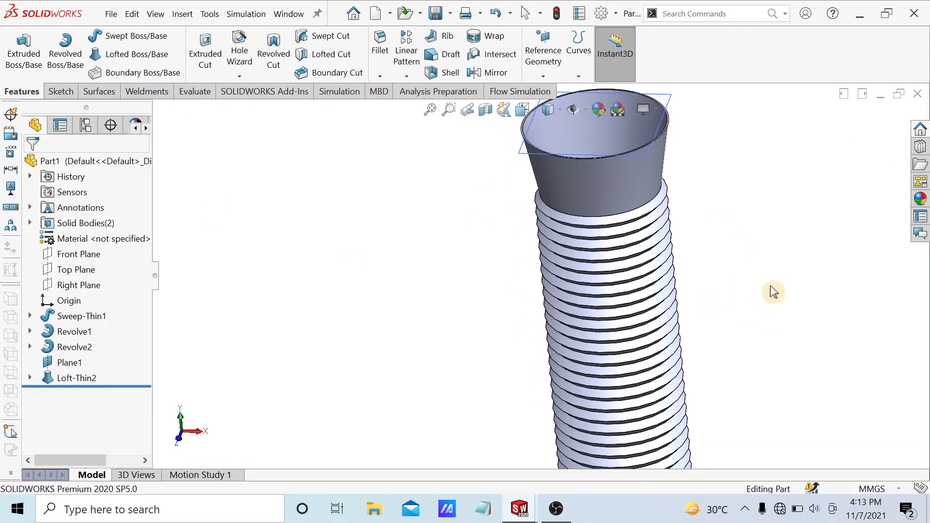
# - Examine the lofted transition's profile above the vertical pipe in the Front view
pyautogui.press('space')
pyautogui.click(384, 354)
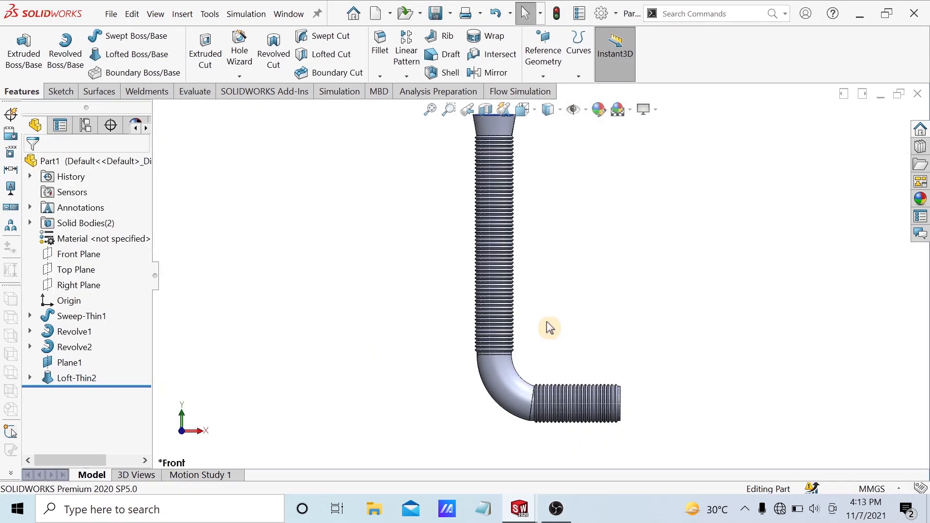
pyautogui.scroll(2, 547, 286)
pyautogui.scroll(-3, 528, 167)
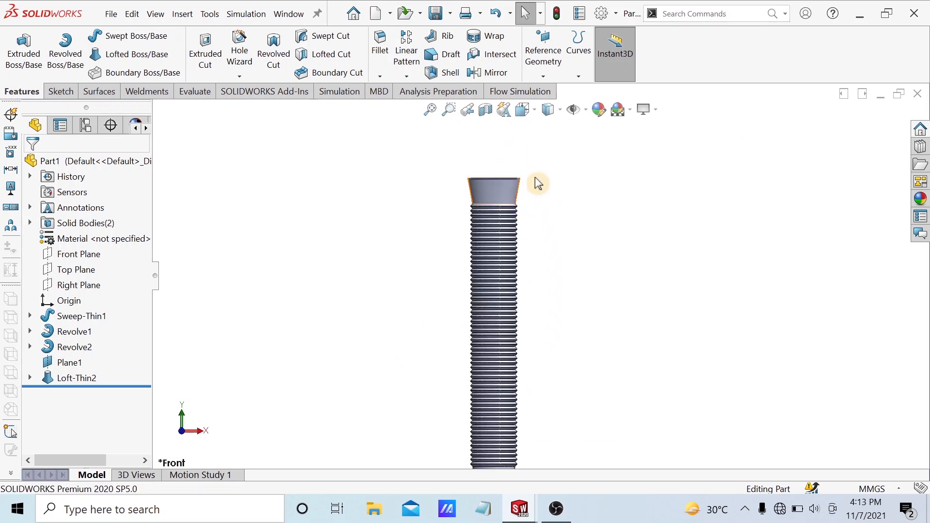
pyautogui.moveTo(580, 227); pyautogui.dragTo(576, 370, button='middle')
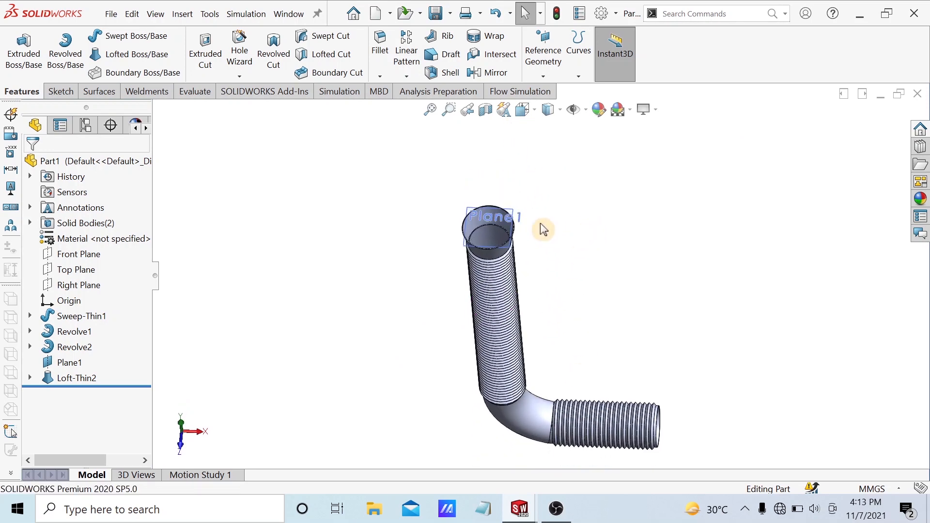
# - Start a sketch on the loft's upper rim face and convert the rim's inner circular edge into a sketch entity
pyautogui.scroll(-3, 552, 232)
pyautogui.scroll(-5, 534, 225)
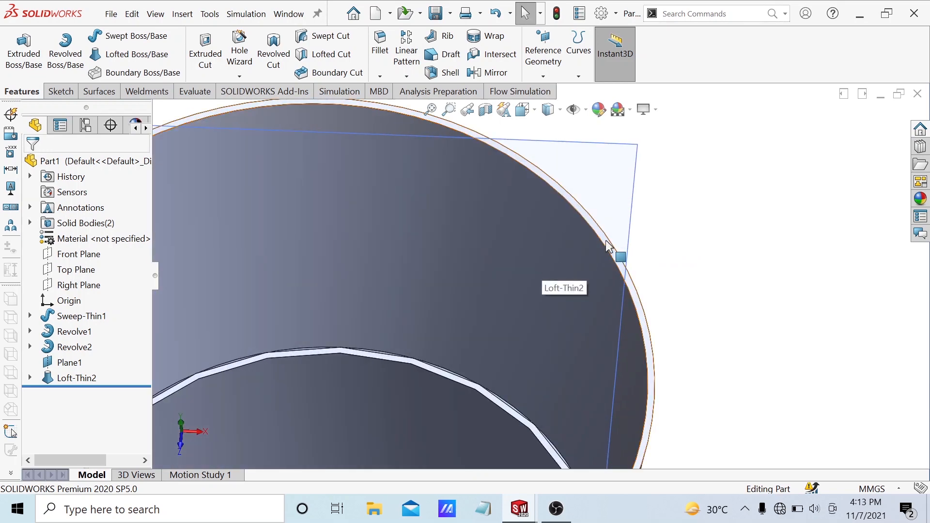
pyautogui.click(609, 250)
pyautogui.click(654, 211)
pyautogui.click(690, 216)
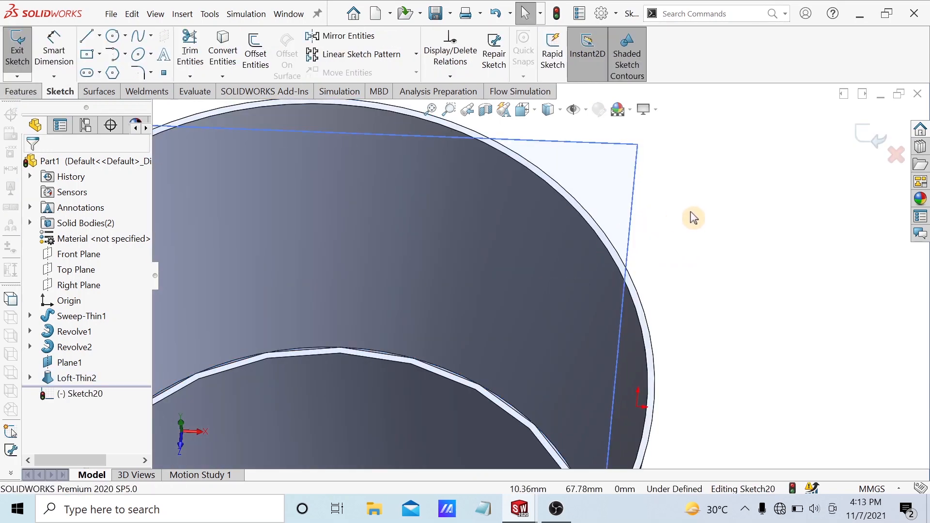
pyautogui.click(576, 209)
pyautogui.click(215, 52)
# - Sketch a circle about 165 mm in radius around the rim, concentric with the converted edge
pyautogui.scroll(5, 677, 222)
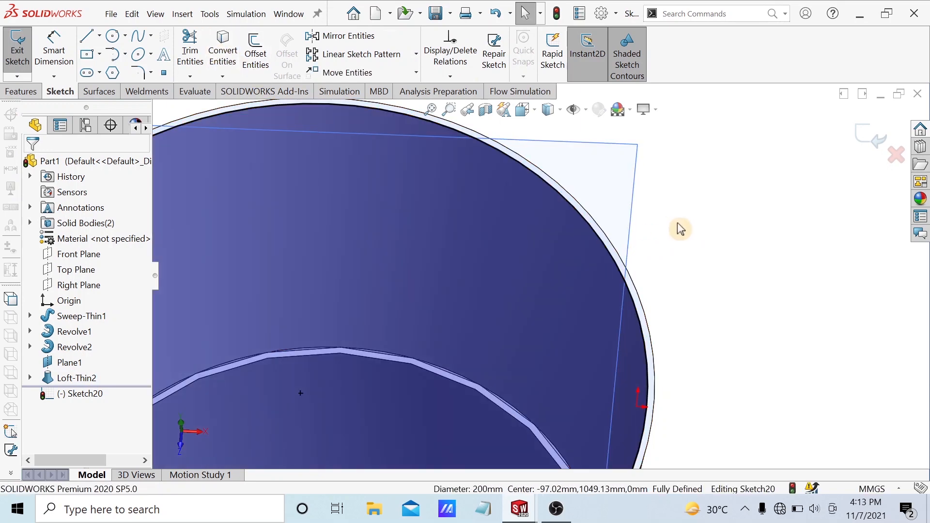
pyautogui.click(112, 36)
pyautogui.click(443, 322)
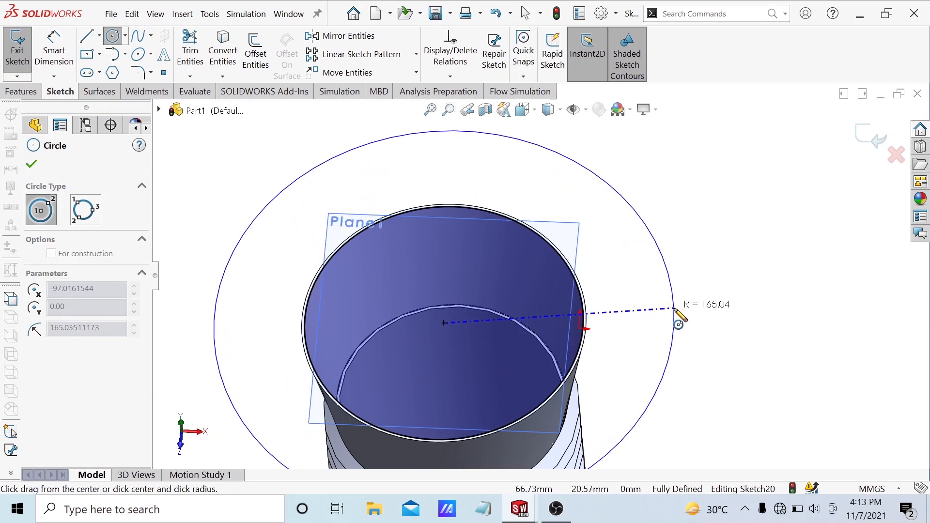
pyautogui.click(674, 309)
pyautogui.press('Escape')
# - Look up the flange's diameter in the reference drawing and dimension the outer circle's diameter to 280 mm
pyautogui.moveTo(529, 514)
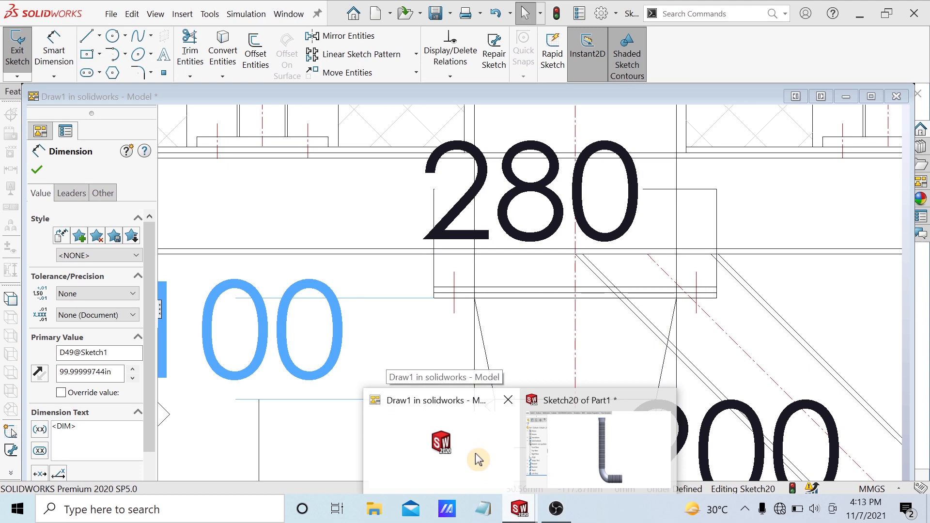
pyautogui.click(479, 460)
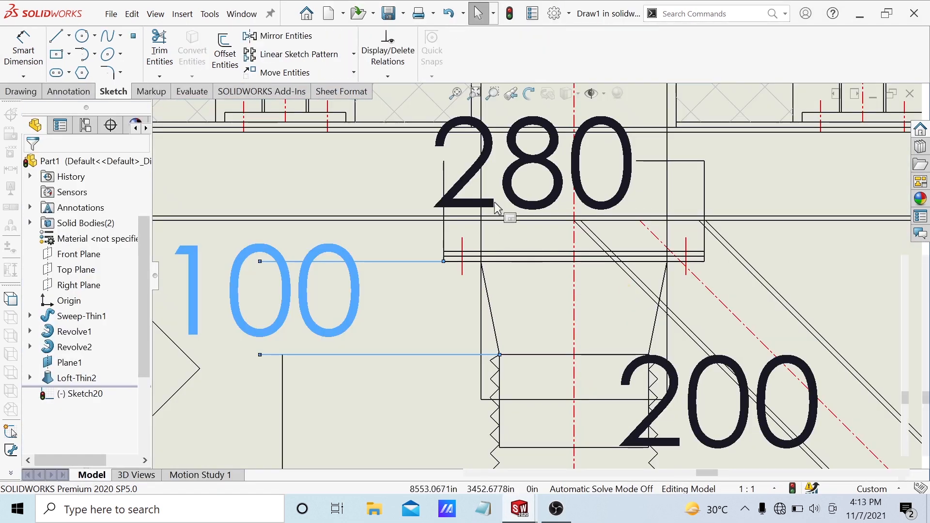
pyautogui.moveTo(524, 516)
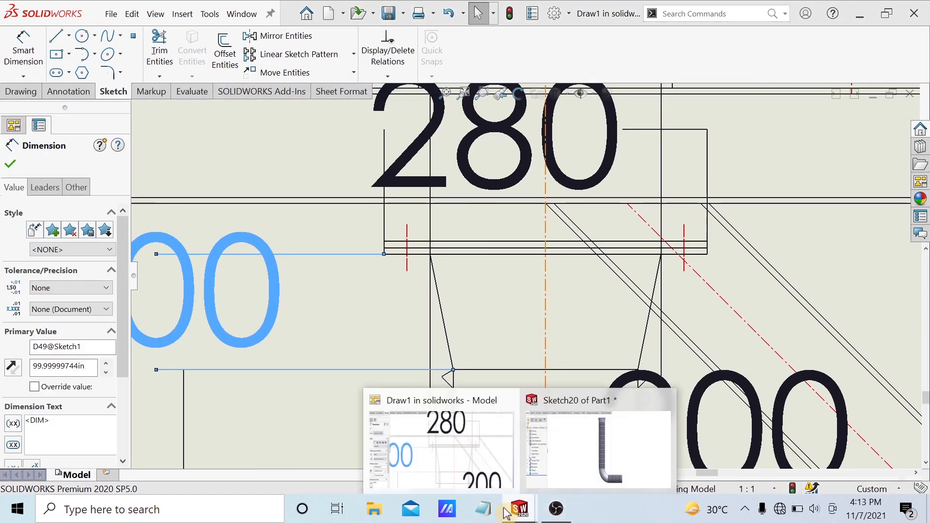
pyautogui.click(633, 446)
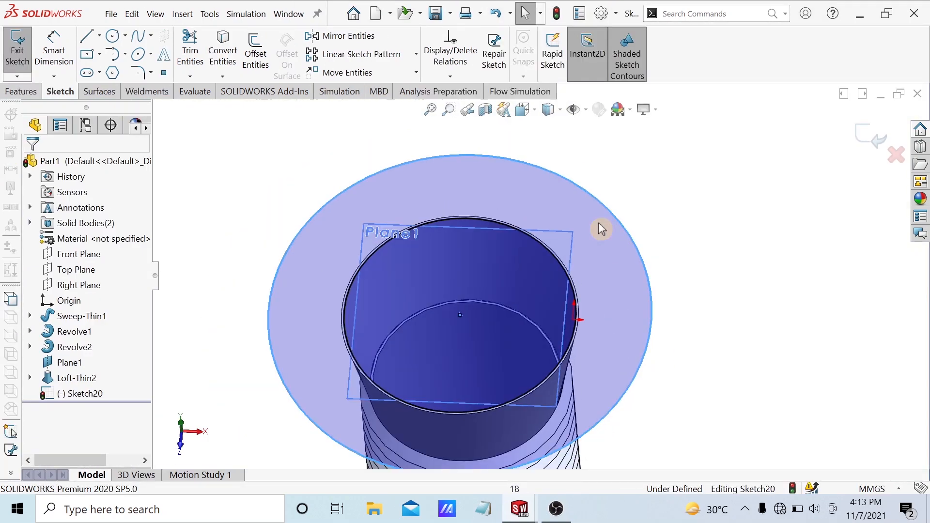
pyautogui.click(54, 43)
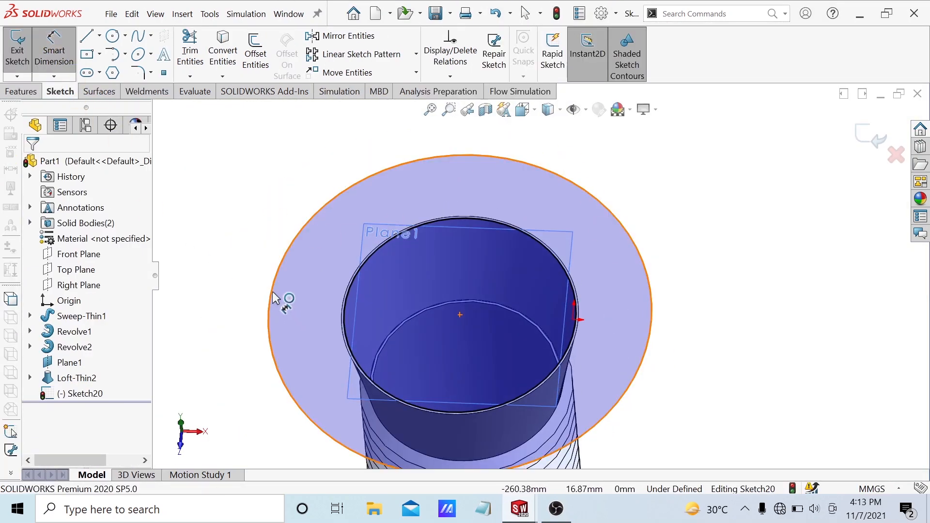
pyautogui.click(271, 292)
pyautogui.click(239, 237)
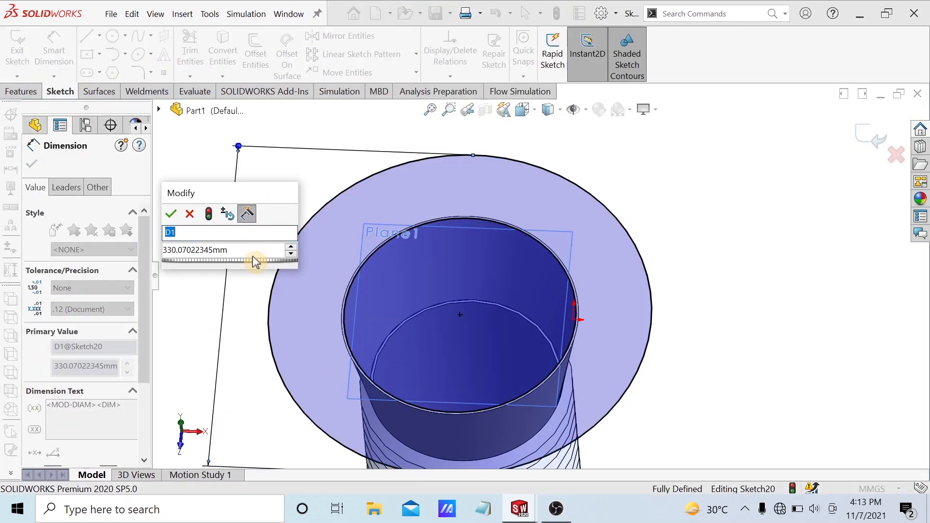
pyautogui.write('28')
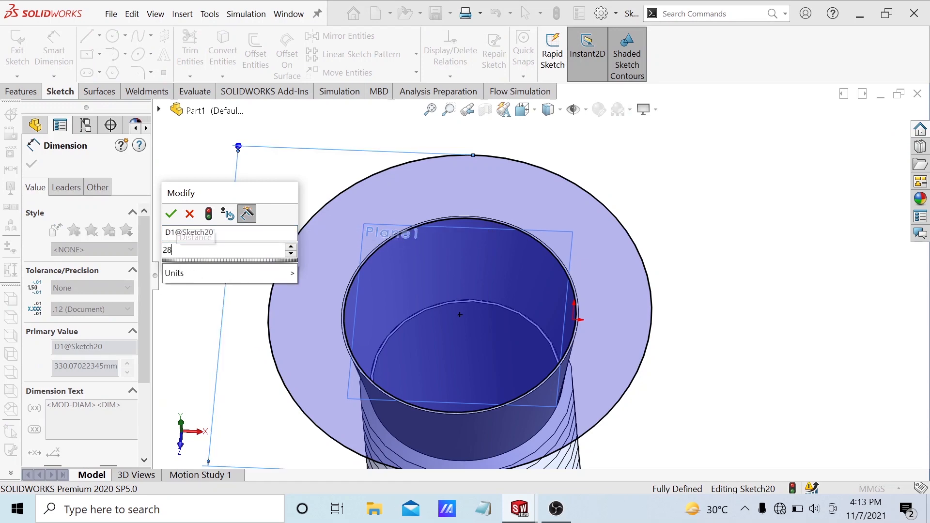
pyautogui.write('0')
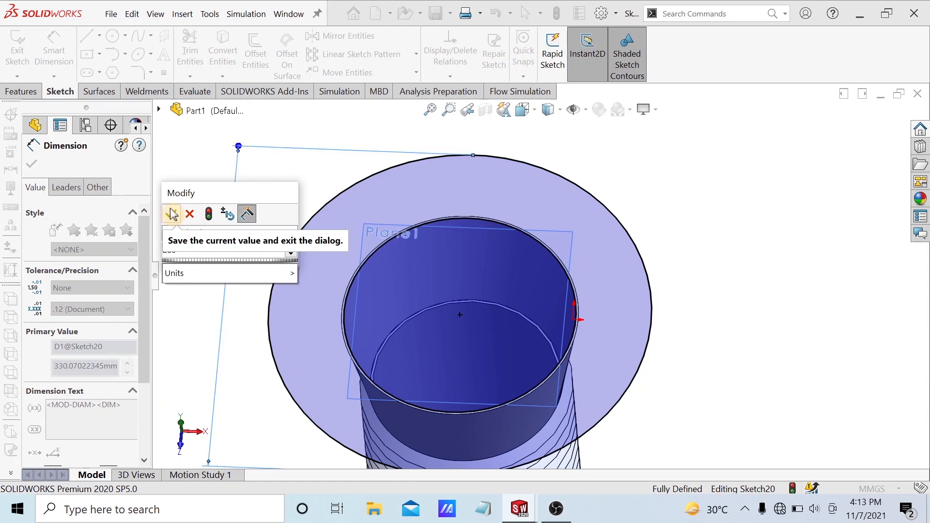
pyautogui.click(172, 212)
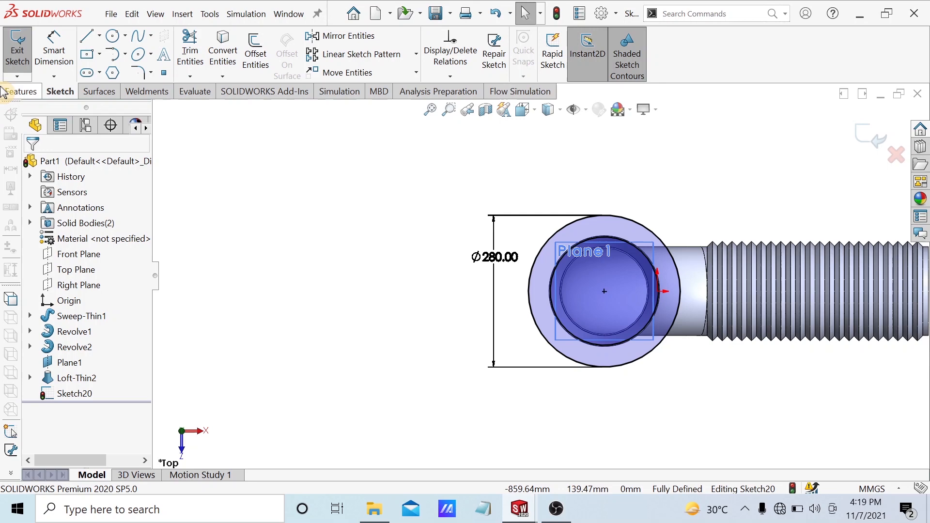
# - Extrude the ring between the two circles as a blind 10 mm flange, merging the result
pyautogui.click(4, 92)
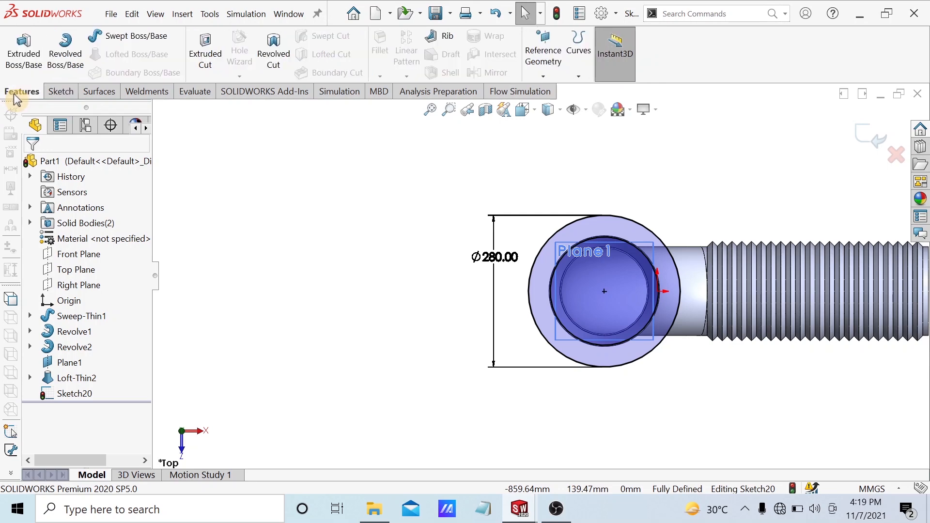
pyautogui.click(24, 49)
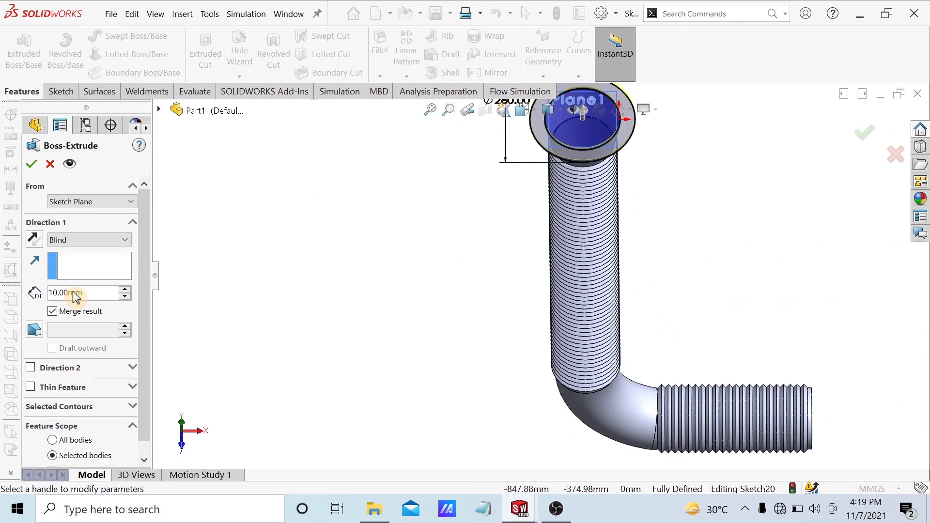
pyautogui.click(31, 163)
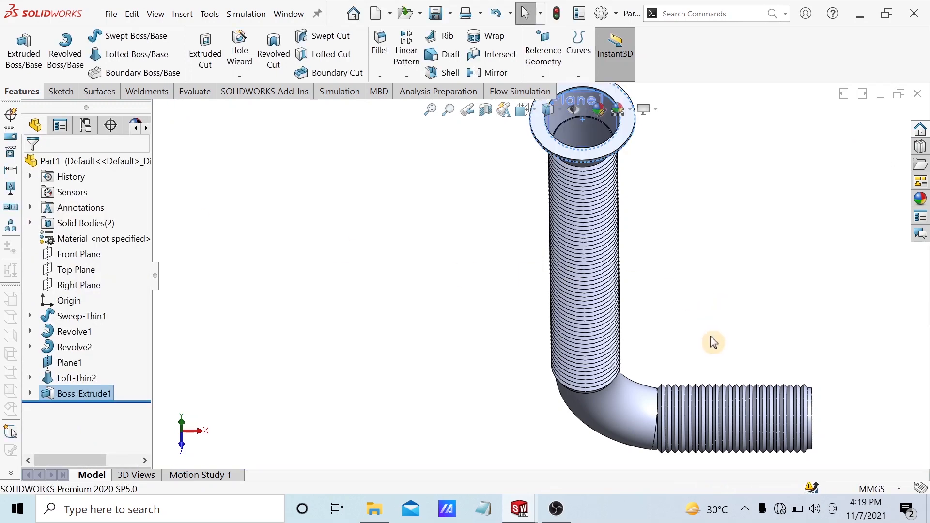
# - Examine the flanged hose in the Front view and from an angle, inspecting a corrugation edge and the bend's sweep dimensions
pyautogui.moveTo(720, 306); pyautogui.dragTo(729, 229, button='middle')
pyautogui.scroll(4, 726, 242)
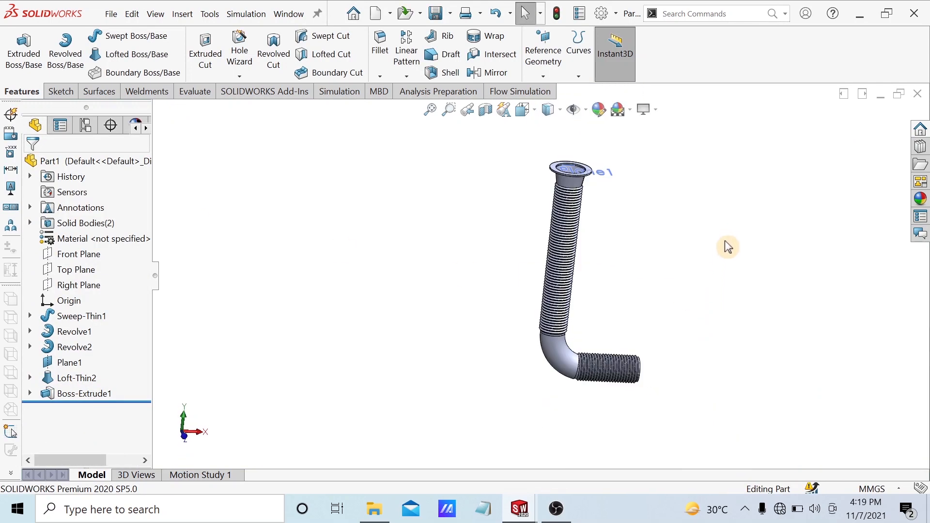
pyautogui.press('space')
pyautogui.click(427, 327)
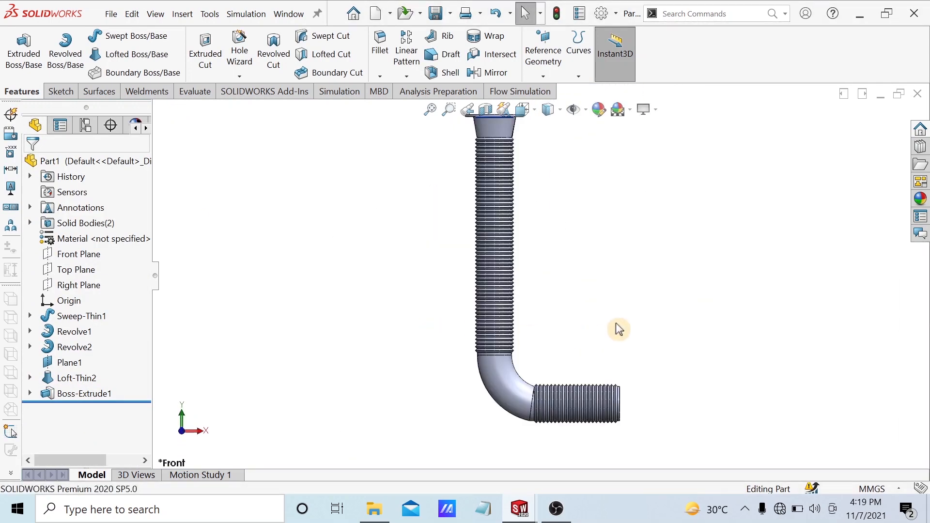
pyautogui.scroll(4, 652, 270)
pyautogui.moveTo(668, 268); pyautogui.dragTo(589, 322, button='middle')
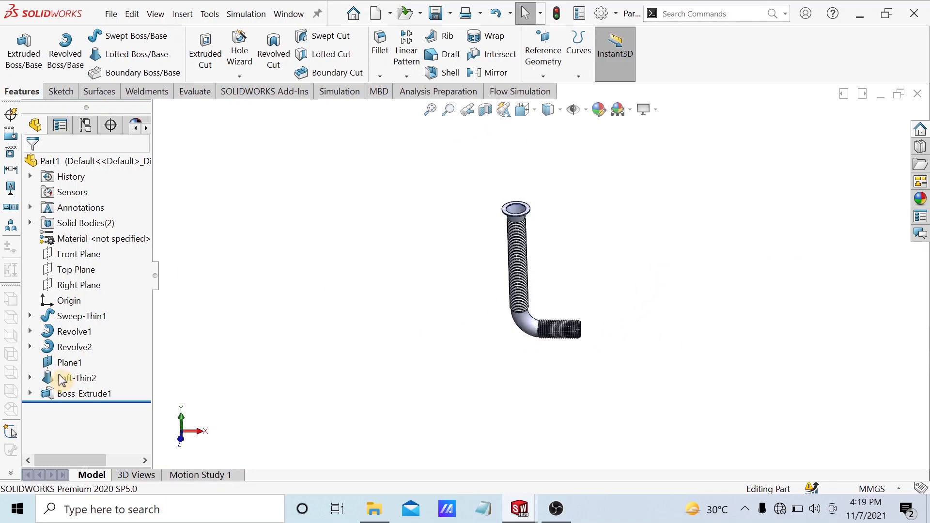
pyautogui.scroll(-4, 524, 286)
pyautogui.click(606, 239)
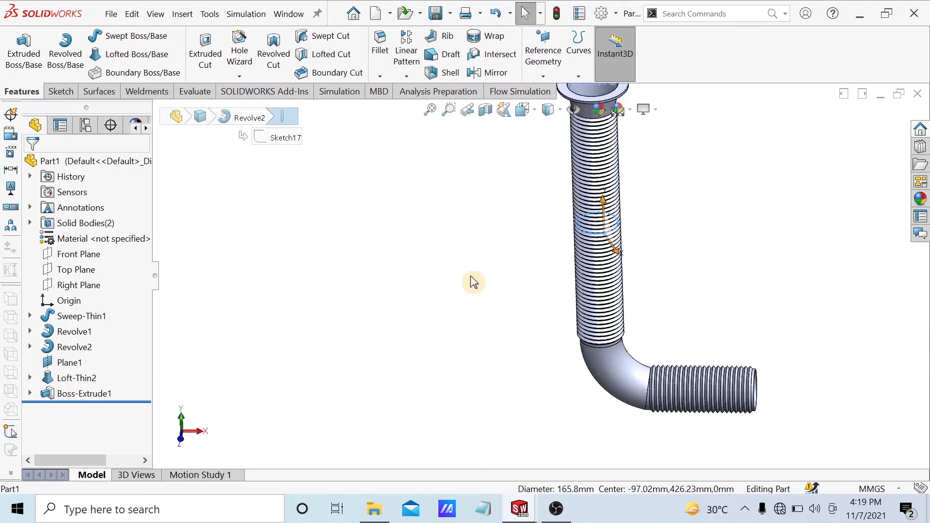
pyautogui.scroll(3, 581, 373)
pyautogui.click(587, 339)
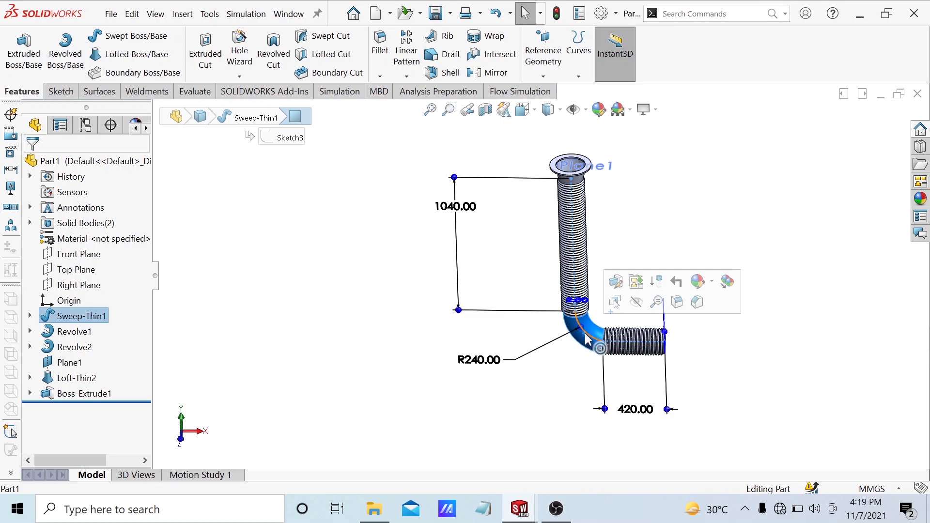
pyautogui.scroll(2, 593, 312)
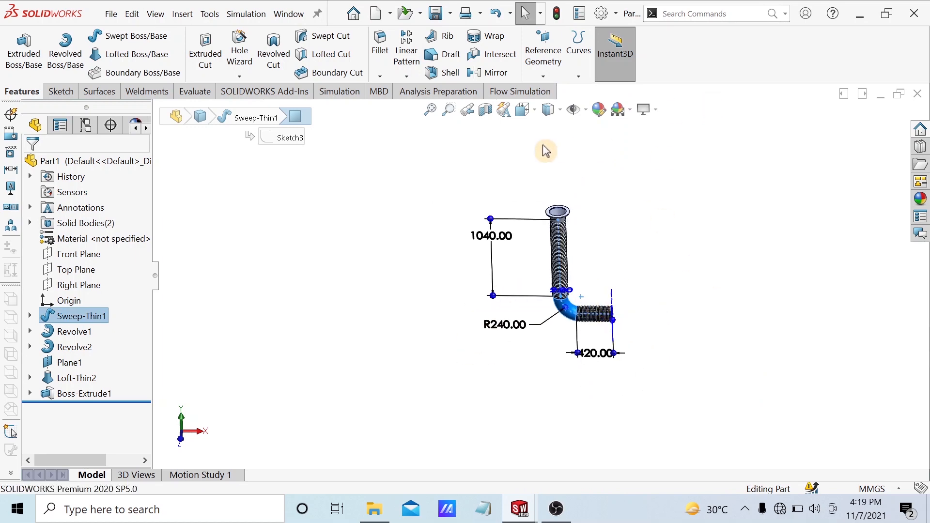
# - Apply a blue appearance to the outer face of the hose's swept bend
pyautogui.click(595, 114)
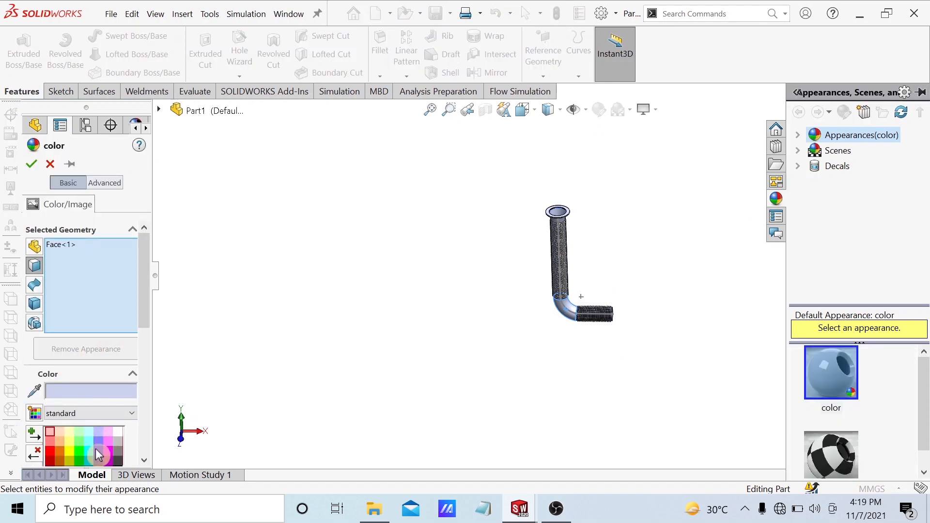
pyautogui.click(96, 448)
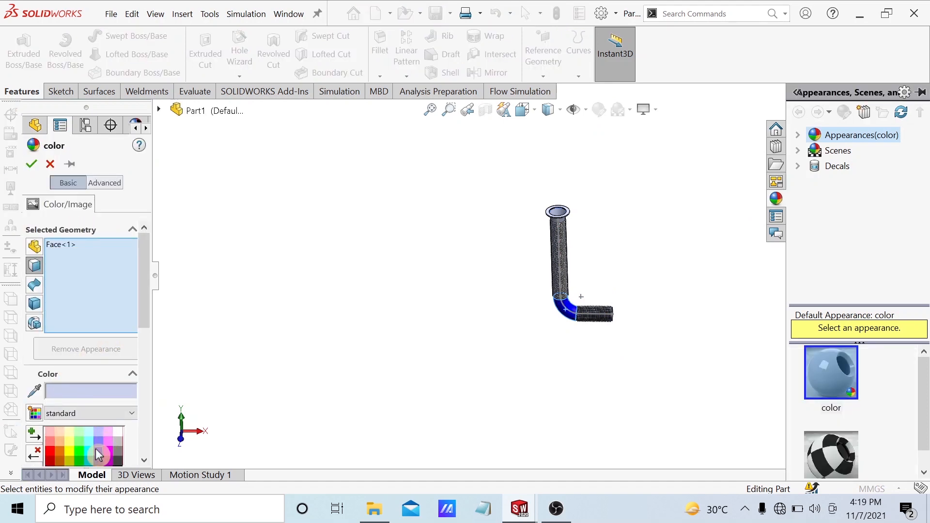
pyautogui.click(30, 164)
pyautogui.press('f')
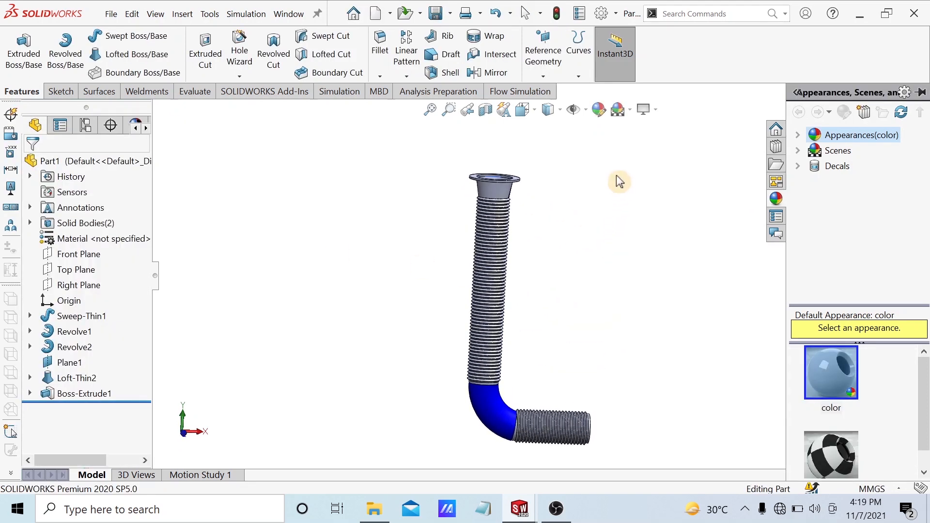
# - Apply a dark grey appearance to the whole extruded flange feature at the hose's upper end
pyautogui.scroll(-5, 494, 201)
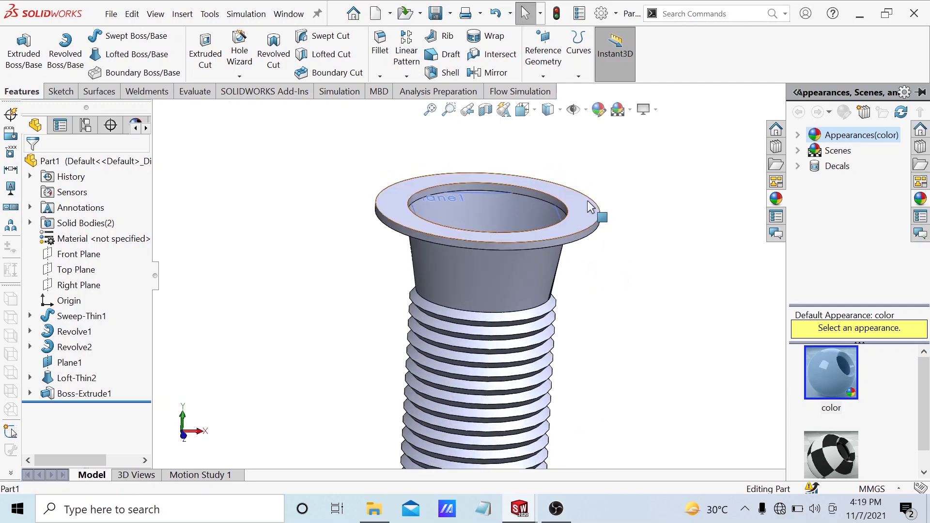
pyautogui.click(587, 200)
pyautogui.click(56, 394)
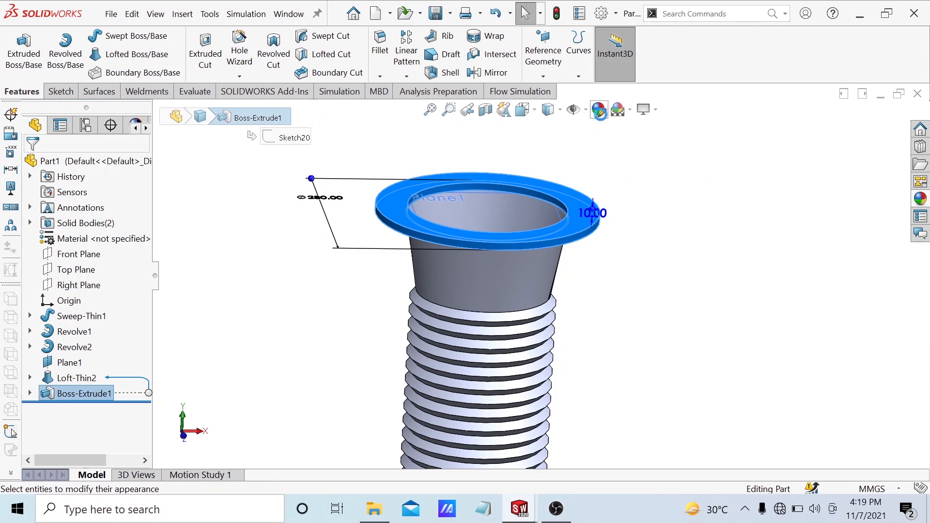
pyautogui.click(599, 109)
pyautogui.moveTo(148, 282); pyautogui.dragTo(147, 324)
pyautogui.click(118, 357)
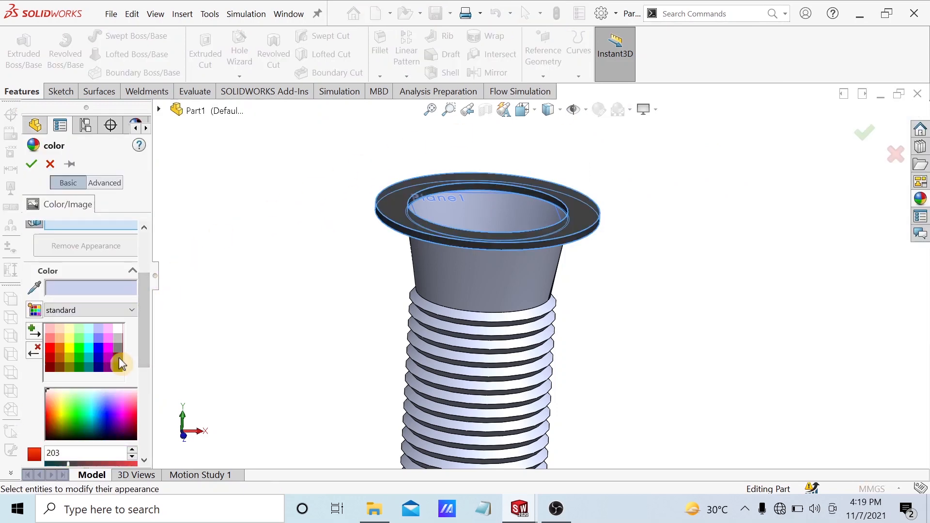
pyautogui.click(31, 164)
# - Examine the coloured hose in the Front view and from several angles
pyautogui.scroll(8, 673, 368)
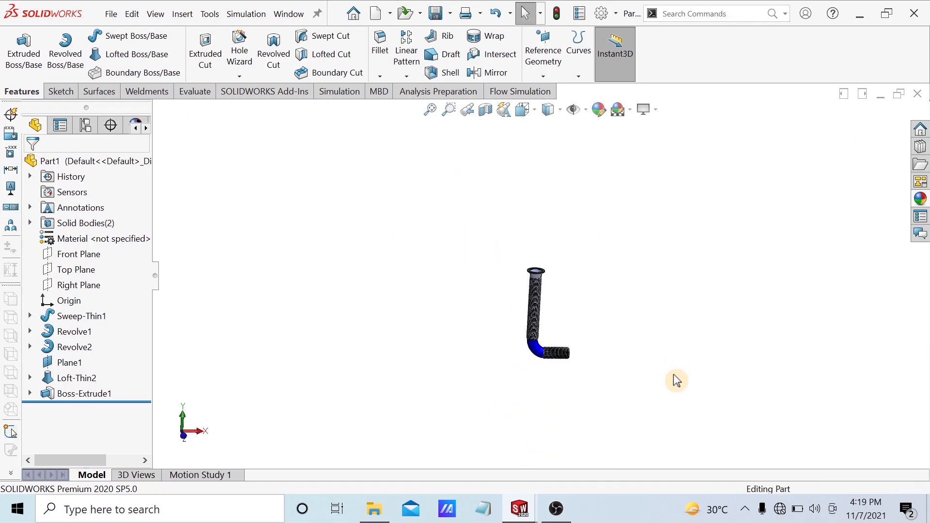
pyautogui.press('space')
pyautogui.click(470, 331)
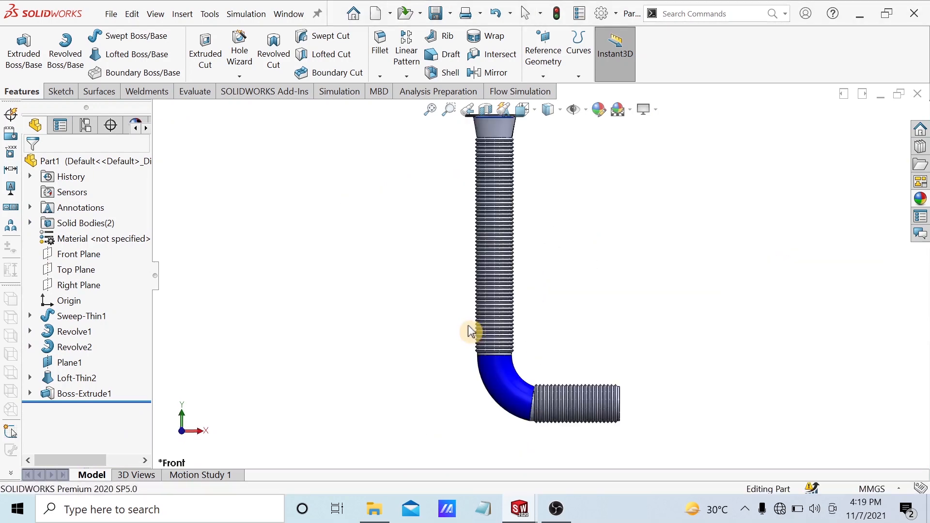
pyautogui.moveTo(654, 373); pyautogui.dragTo(679, 315, button='middle')
pyautogui.scroll(3, 680, 315)
pyautogui.moveTo(519, 314); pyautogui.dragTo(512, 390, button='middle')
pyautogui.moveTo(608, 339)
pyautogui.mouseDown(button='middle')
pyautogui.moveTo(650, 247)
pyautogui.moveTo(594, 251)
pyautogui.mouseUp(button='middle')
# - Save the part as "flexible pipe" in SOLIDWORKS Part format, one folder above "Auto cad file"
pyautogui.click(450, 14)
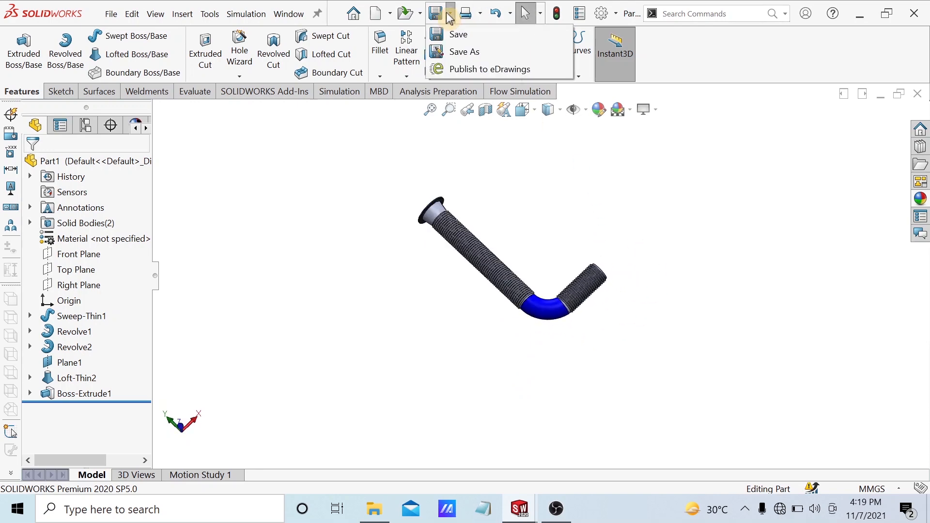
pyautogui.click(455, 54)
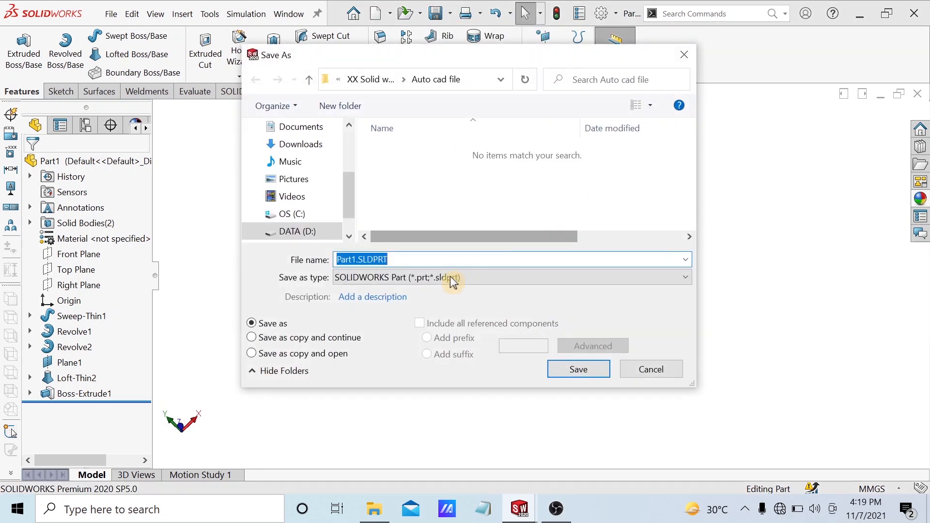
pyautogui.click(309, 80)
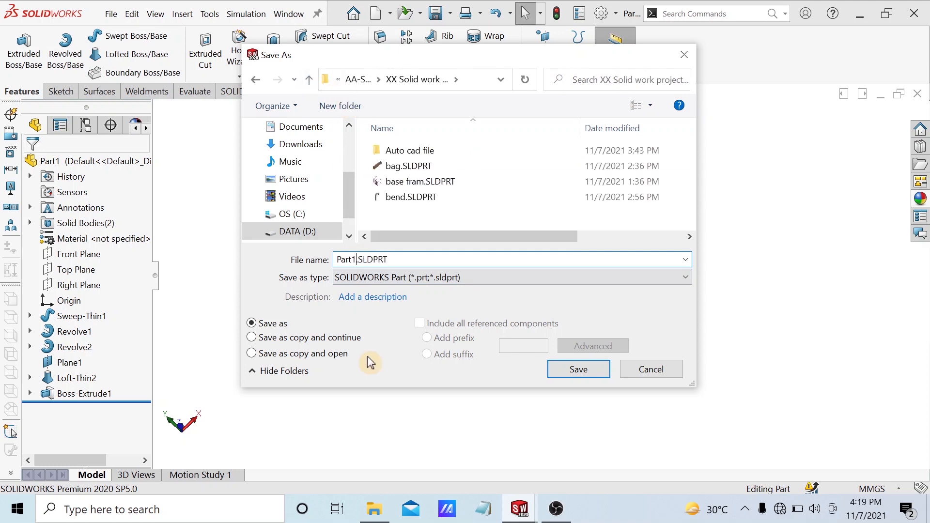
pyautogui.write('flexible pipe')
pyautogui.press('Return')
pyautogui.moveTo(673, 301); pyautogui.dragTo(659, 417, button='middle')
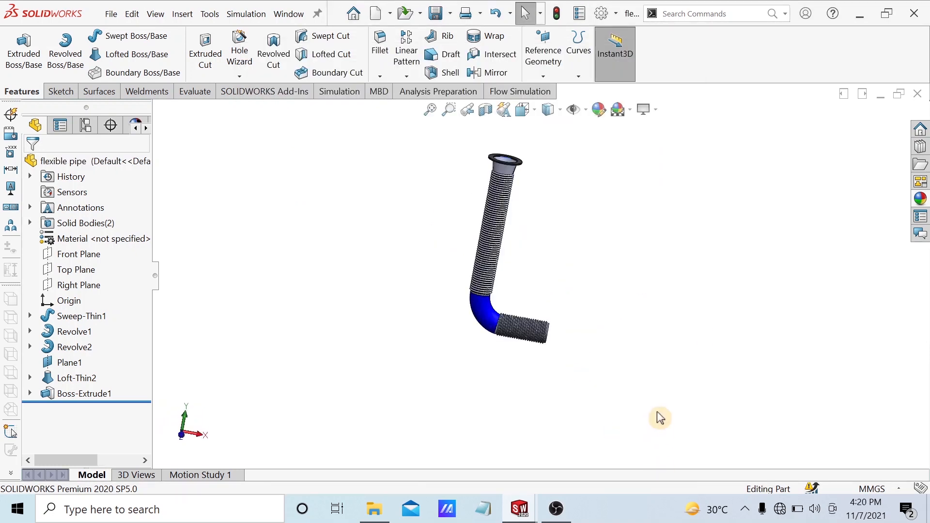